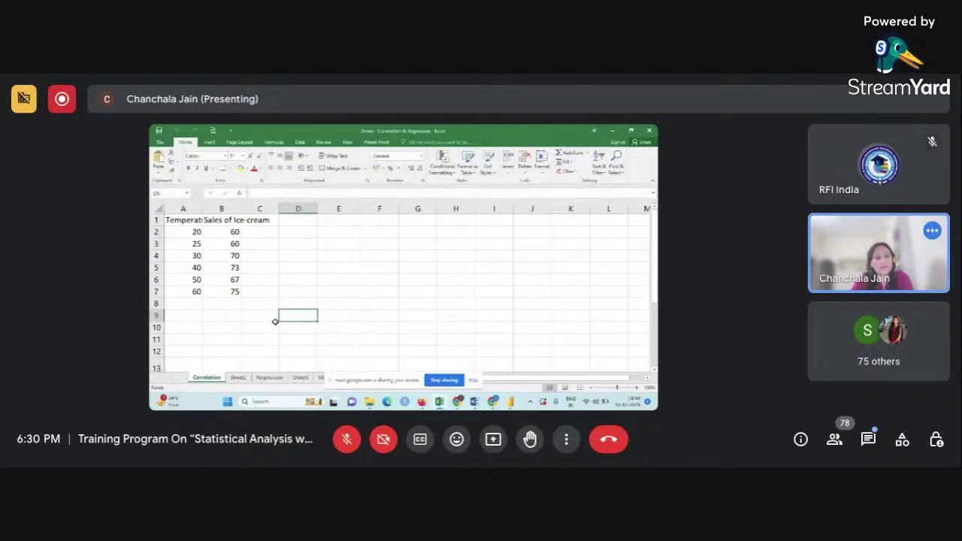
# Step: Widen column A on the Correlation sheet to fit the full "Temperature (In Celcius)" header
pyautogui.click(238, 378)
pyautogui.click(216, 378)
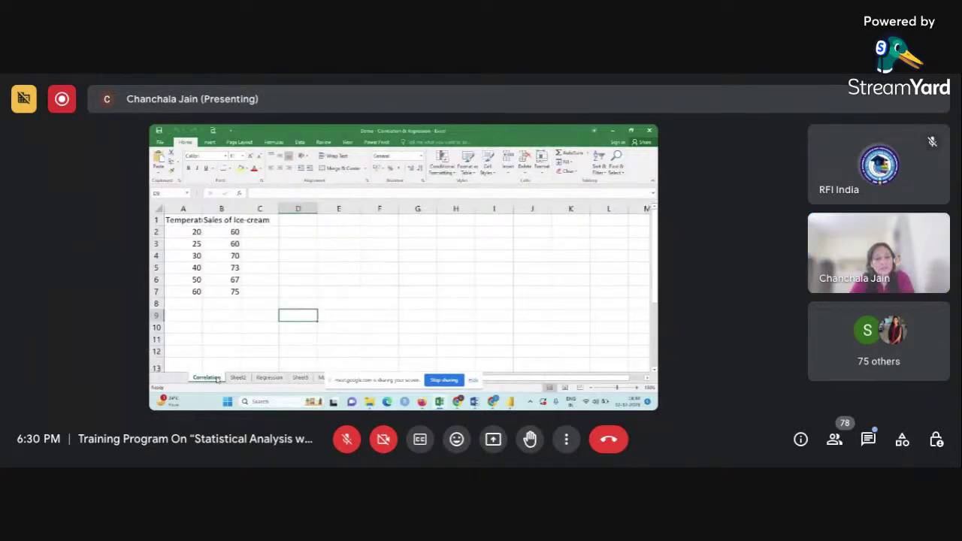
pyautogui.click(260, 305)
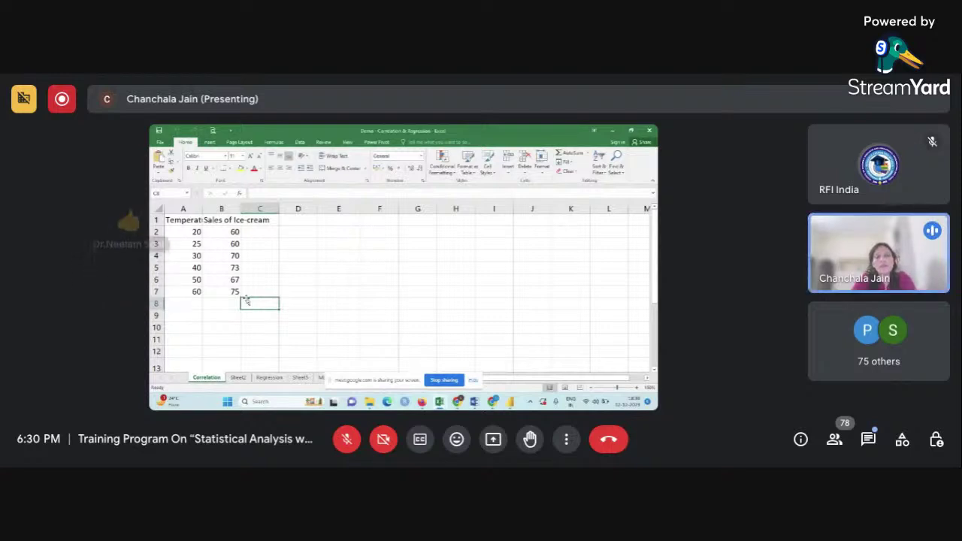
pyautogui.click(194, 220)
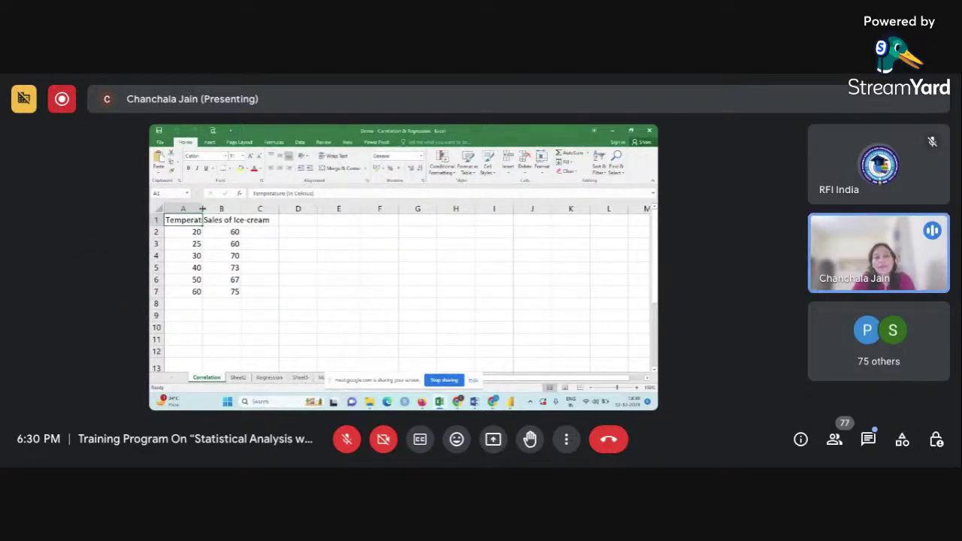
pyautogui.doubleClick(201, 208)
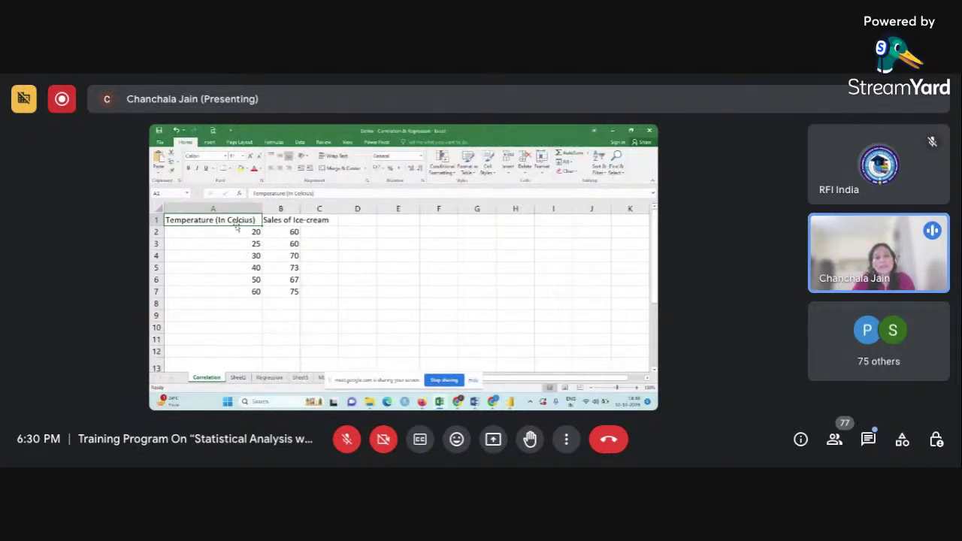
pyautogui.click(277, 219)
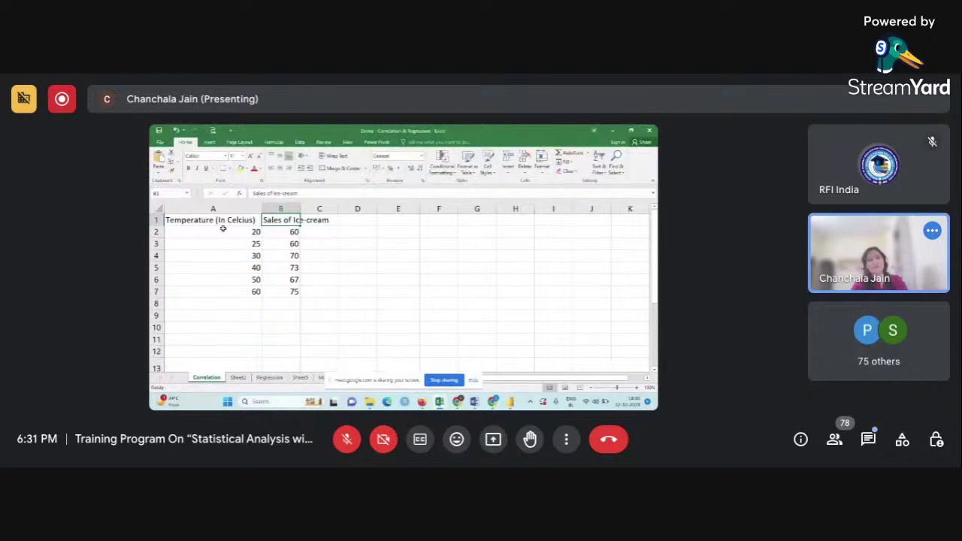
# Step: Switch to the Google Meet call, admit the waiting participant, and briefly turn the microphone on and off again
pyautogui.moveTo(457, 401)
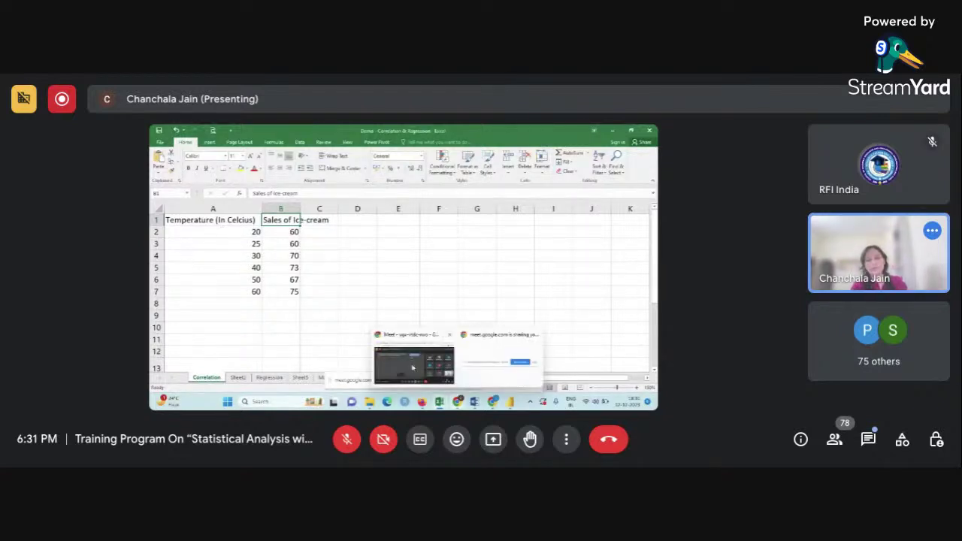
pyautogui.click(407, 361)
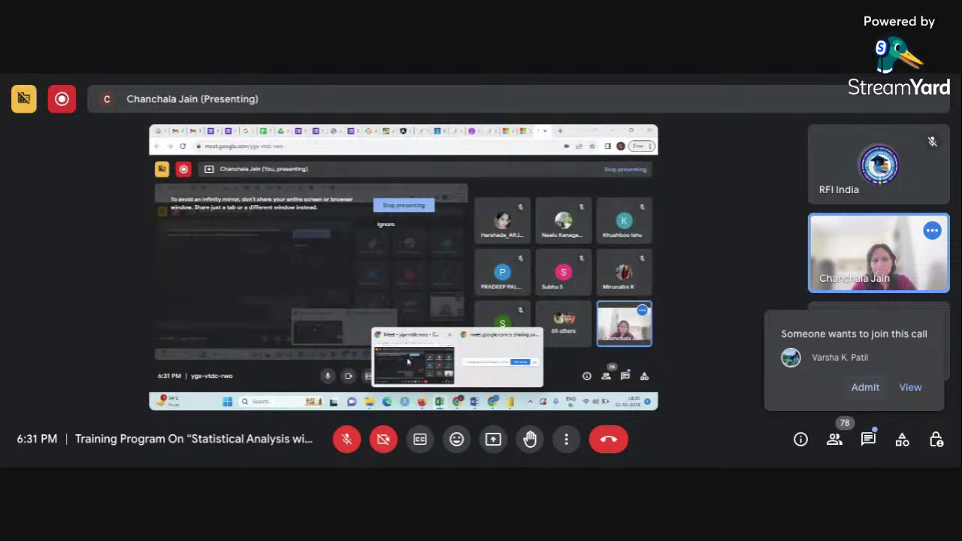
pyautogui.click(865, 387)
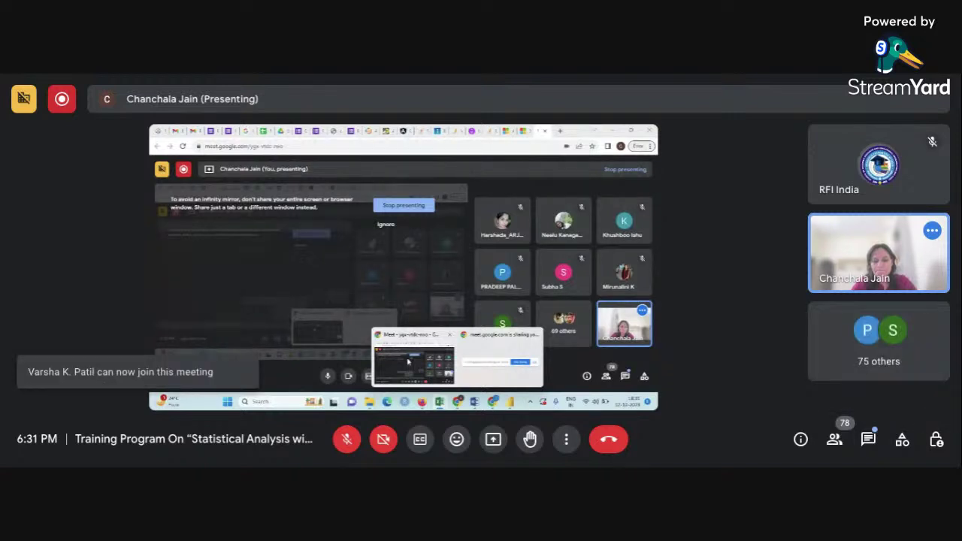
pyautogui.click(346, 438)
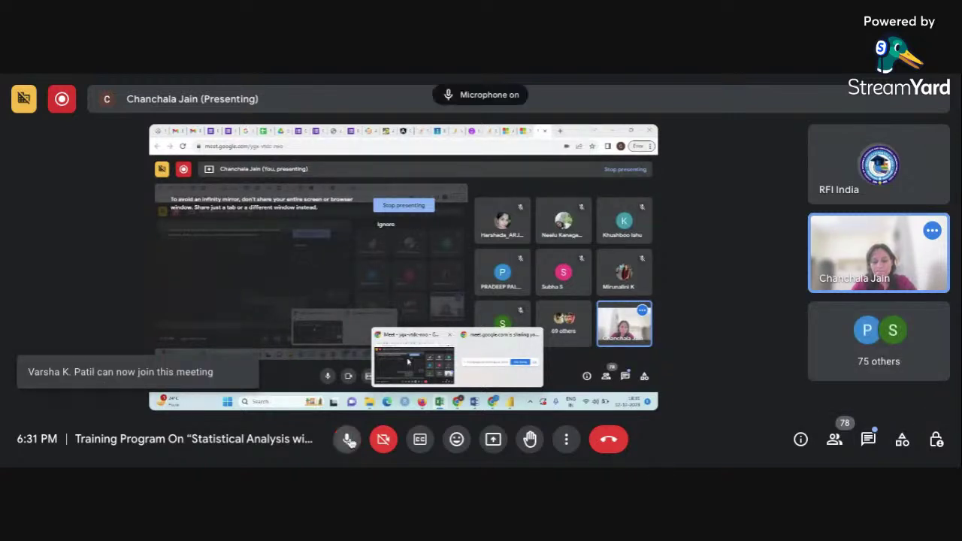
pyautogui.hotkey('ctrl', 'd')
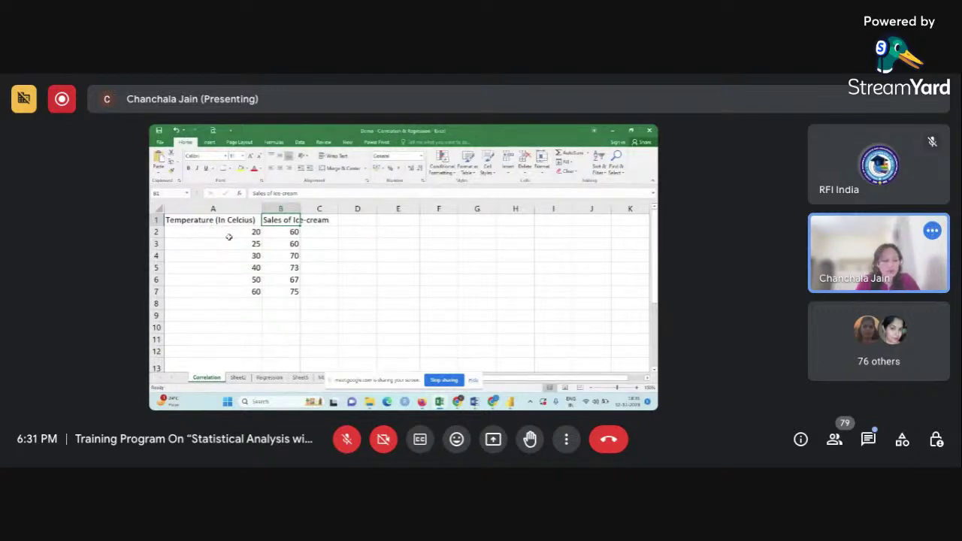
# Step: Enter the null hypothesis "H0: There is no relationship between temperature and sales of ice-cream." in cell A9
pyautogui.click(227, 318)
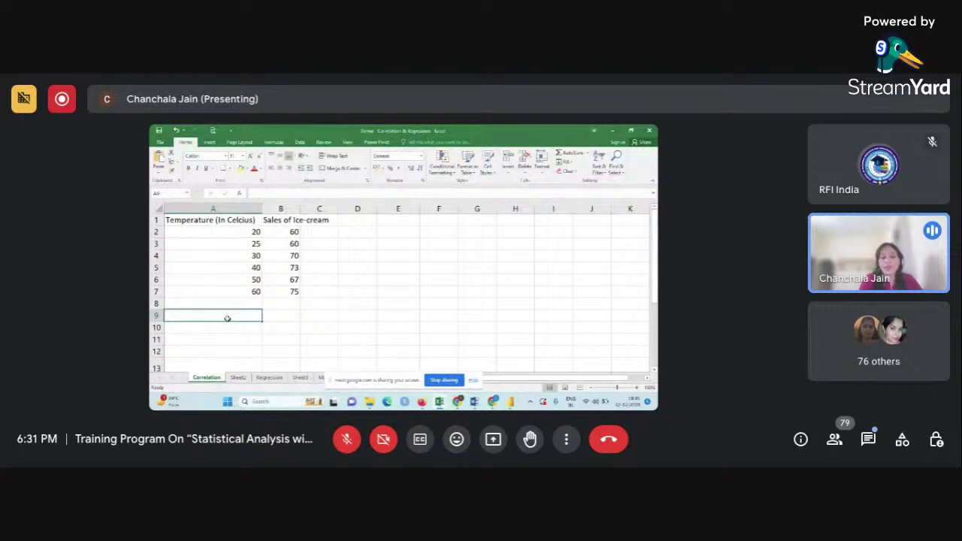
pyautogui.write('H')
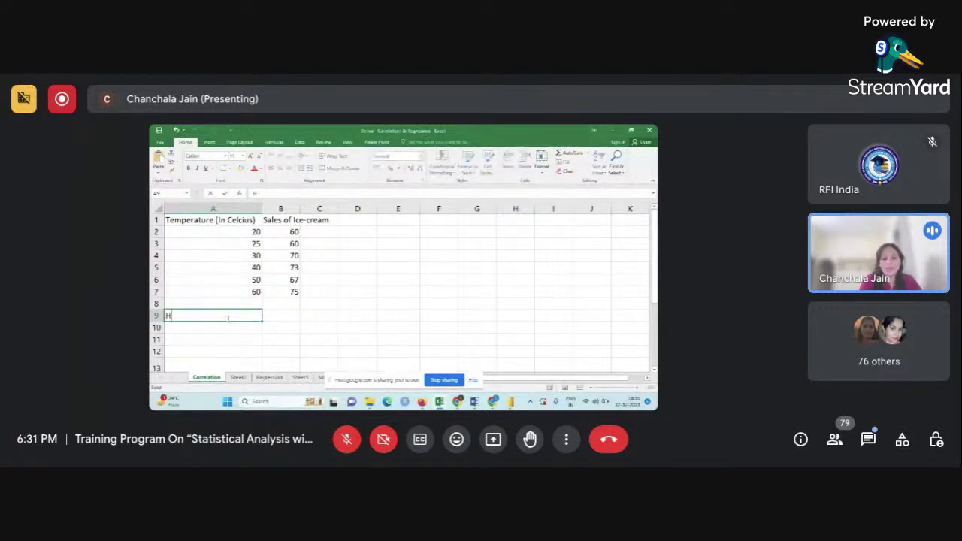
pyautogui.write('0: Ther')
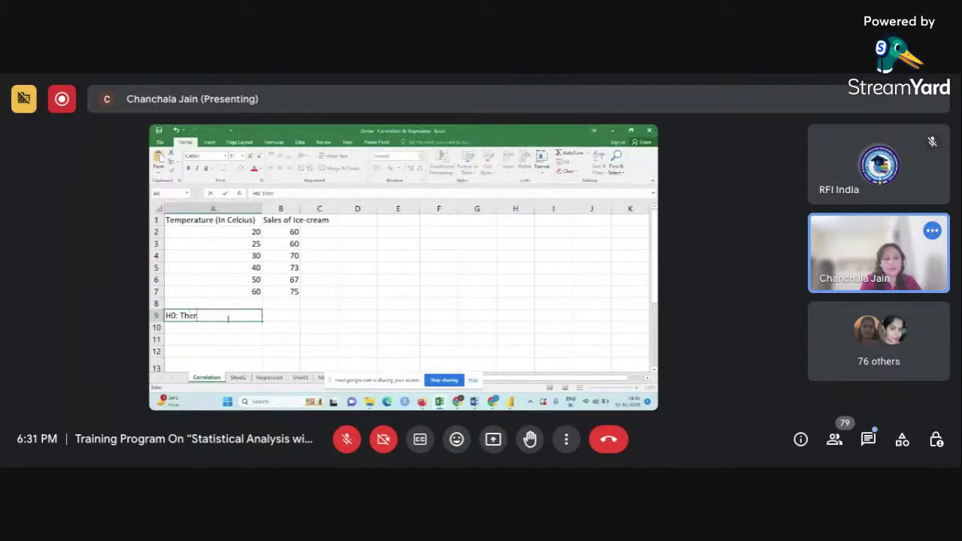
pyautogui.write('e is no')
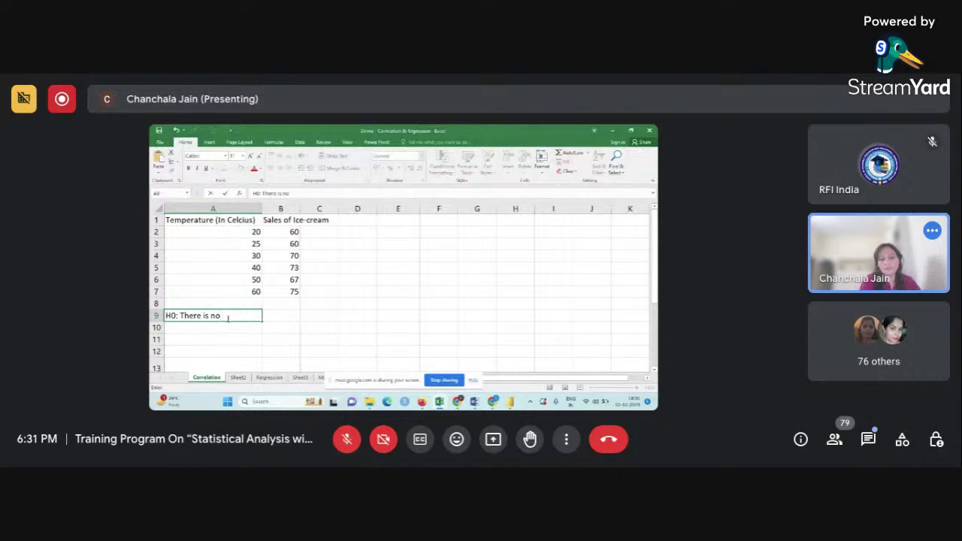
pyautogui.write(' relationship between')
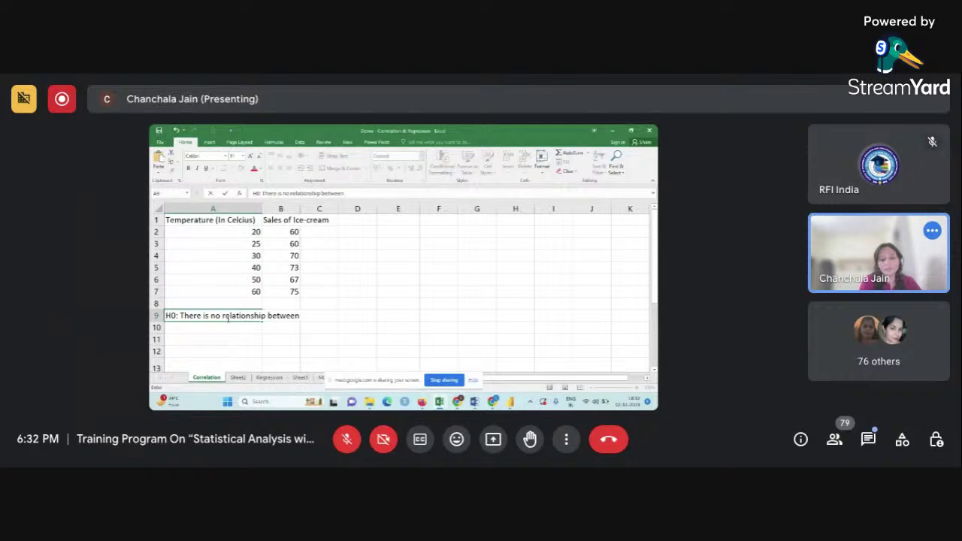
pyautogui.write(' temperatur')
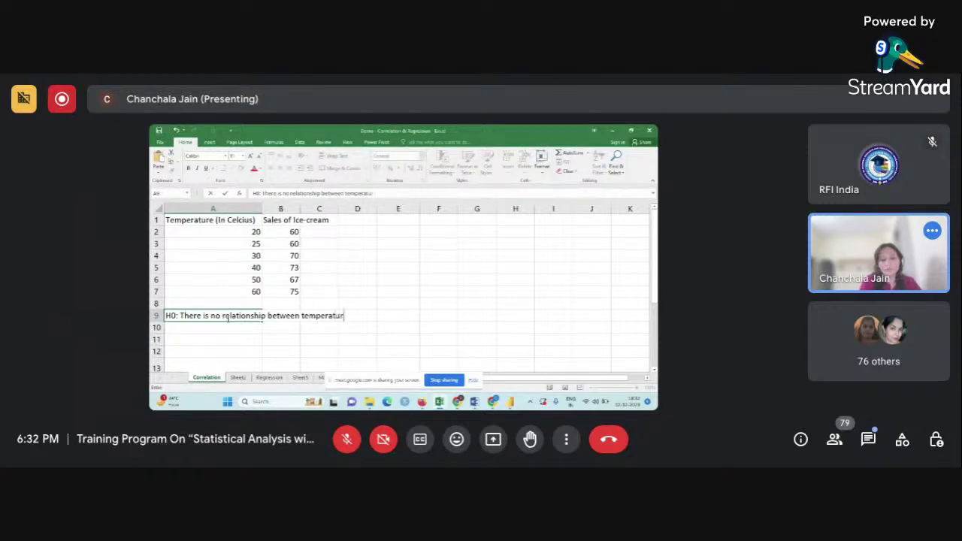
pyautogui.write('e and sales of ice-cream')
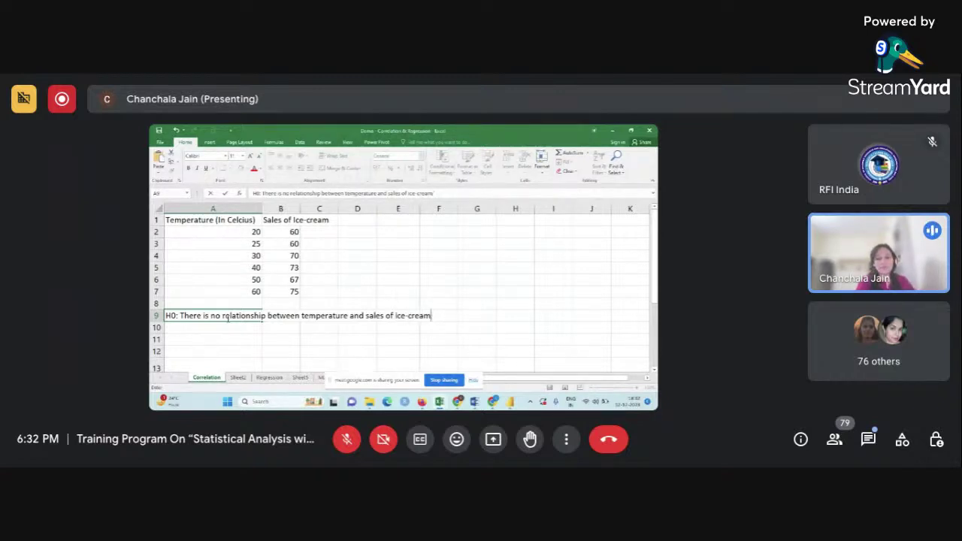
pyautogui.write('.')
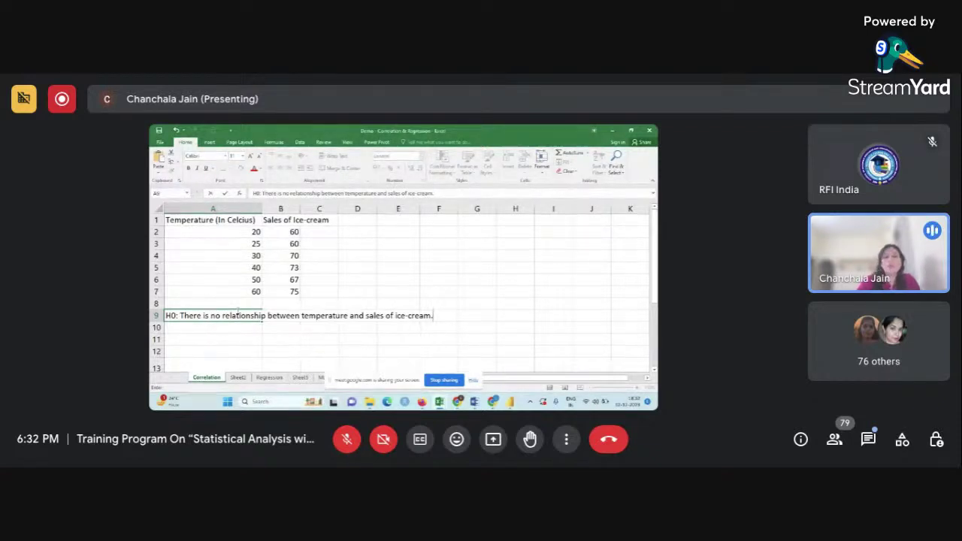
pyautogui.click(286, 345)
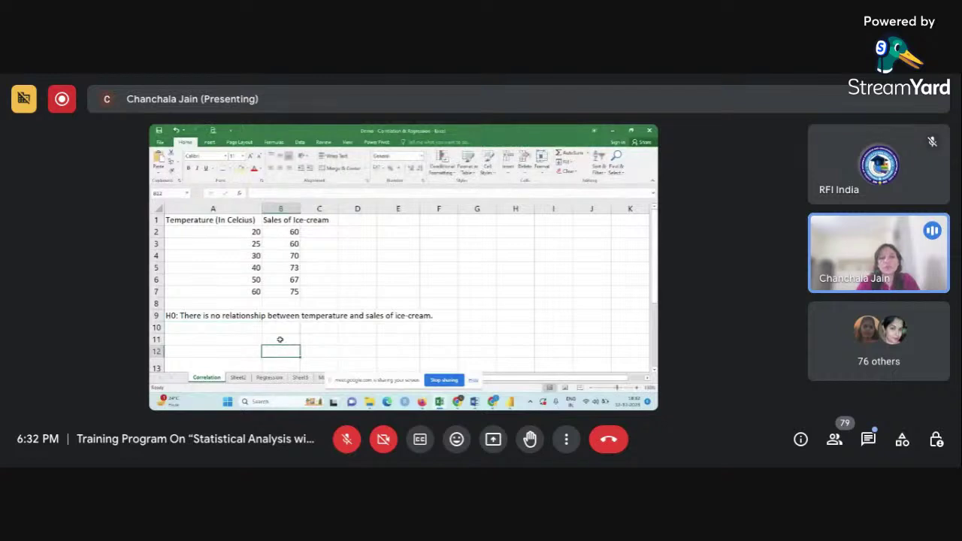
# Step: Calculate the correlation between temperature and ice-cream sales in cell B11 with =CORREL(A2:A7,B2:B7)
pyautogui.click(280, 339)
pyautogui.write('=')
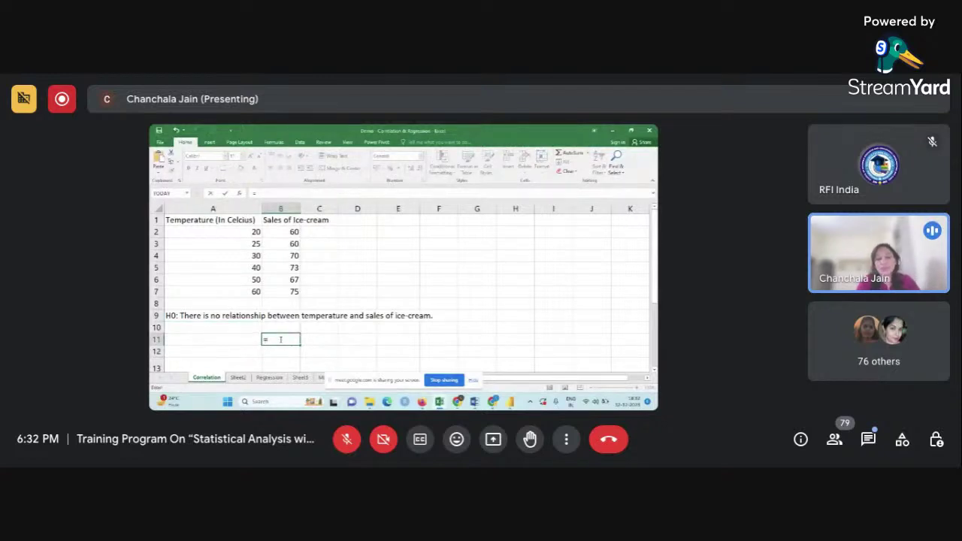
pyautogui.write('cor')
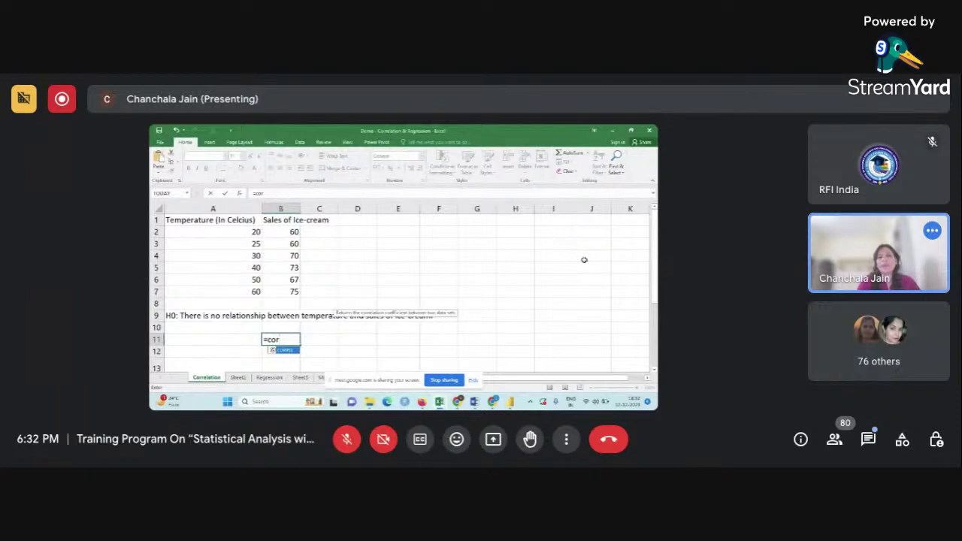
pyautogui.doubleClick(272, 351)
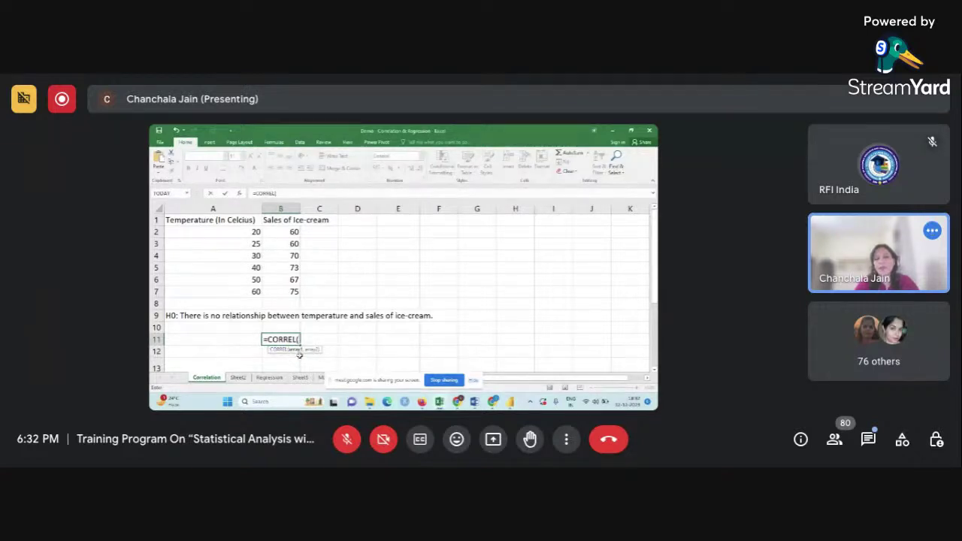
pyautogui.click(236, 234)
pyautogui.moveTo(234, 243); pyautogui.dragTo(239, 289)
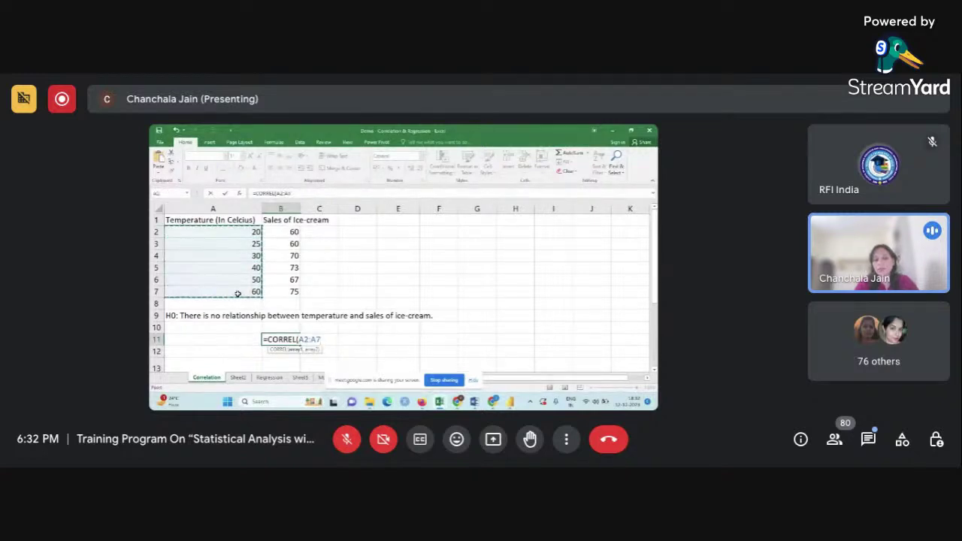
pyautogui.write(',')
pyautogui.click(293, 232)
pyautogui.moveTo(294, 232); pyautogui.dragTo(290, 291)
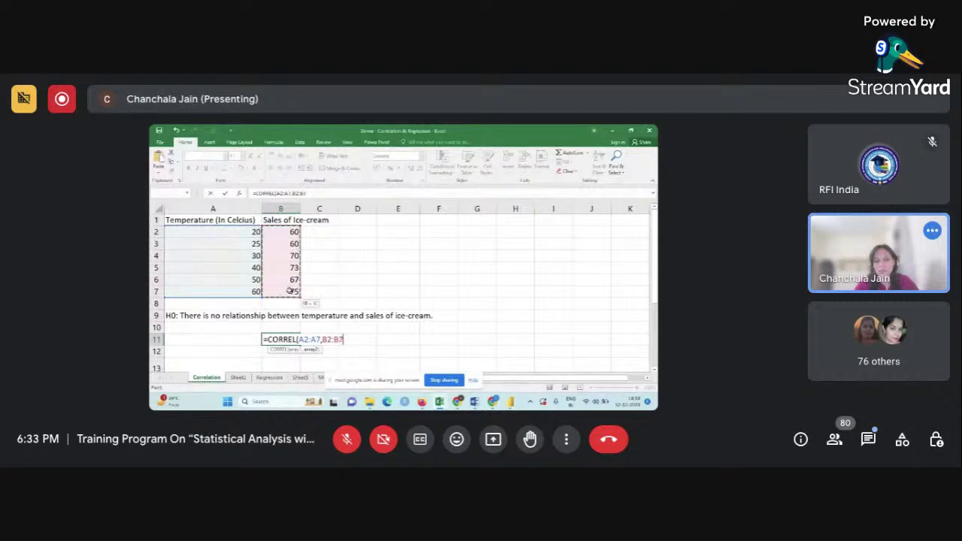
pyautogui.write(')')
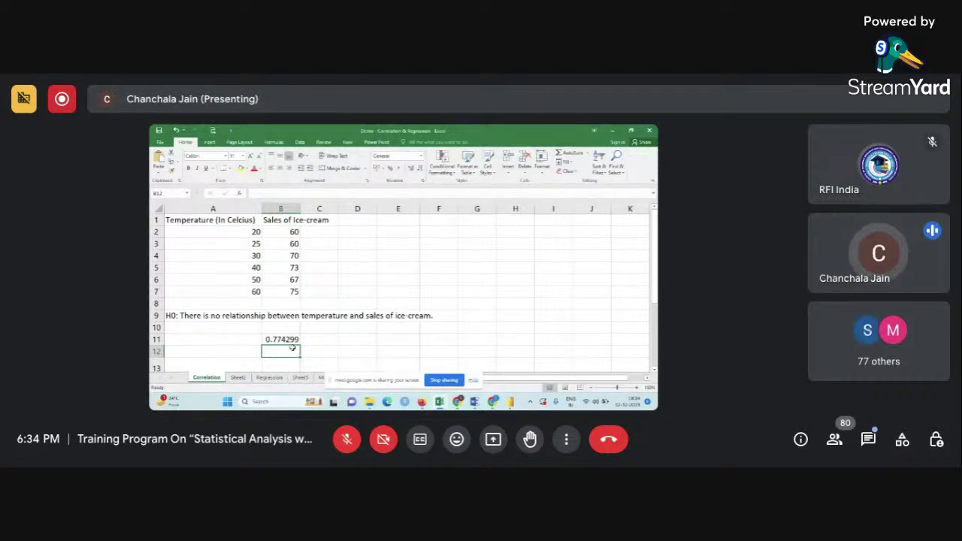
pyautogui.click(281, 339)
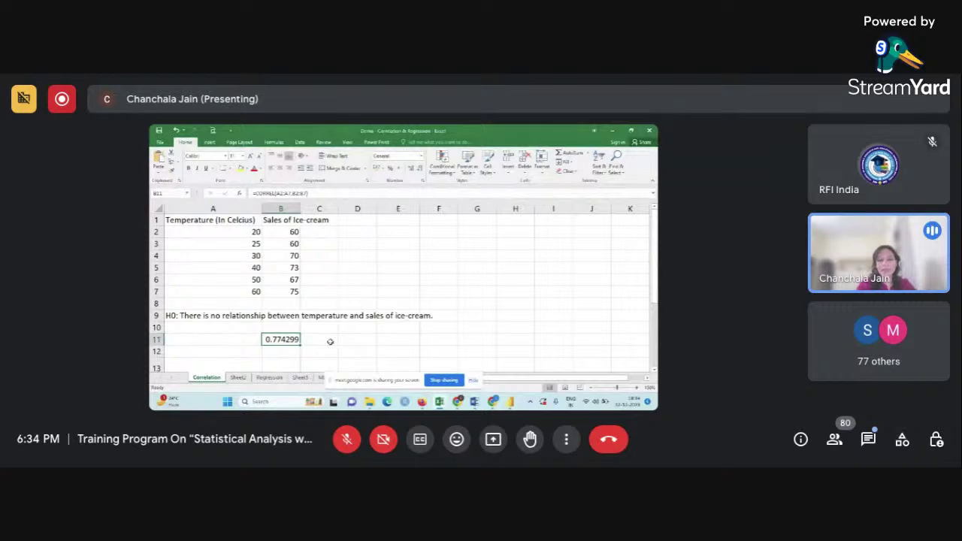
# Step: Switch to the FDP notes document in Word and add the line "t = r[SQRT(n – 2)]/SQRT( 1-r²)" below "e = Actual – predicted"
pyautogui.moveTo(474, 401)
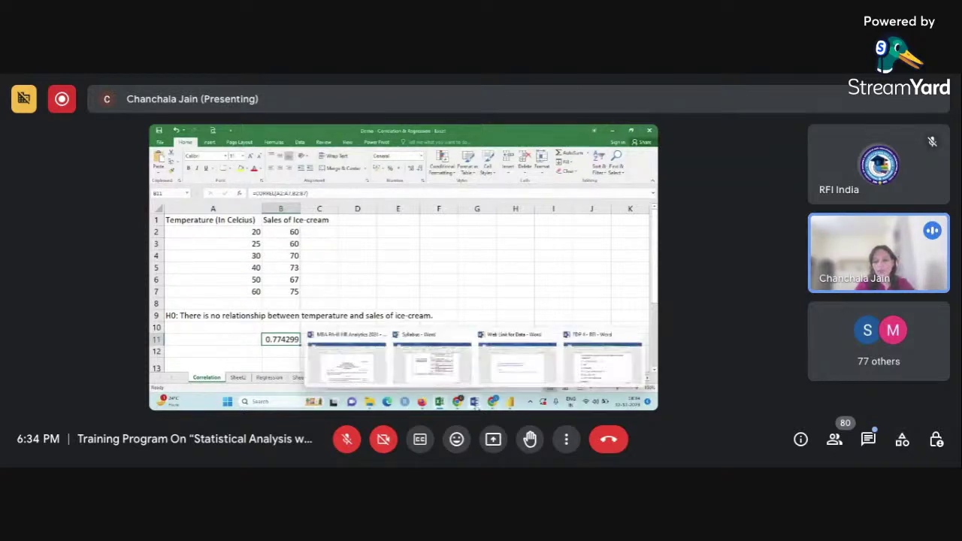
pyautogui.click(576, 368)
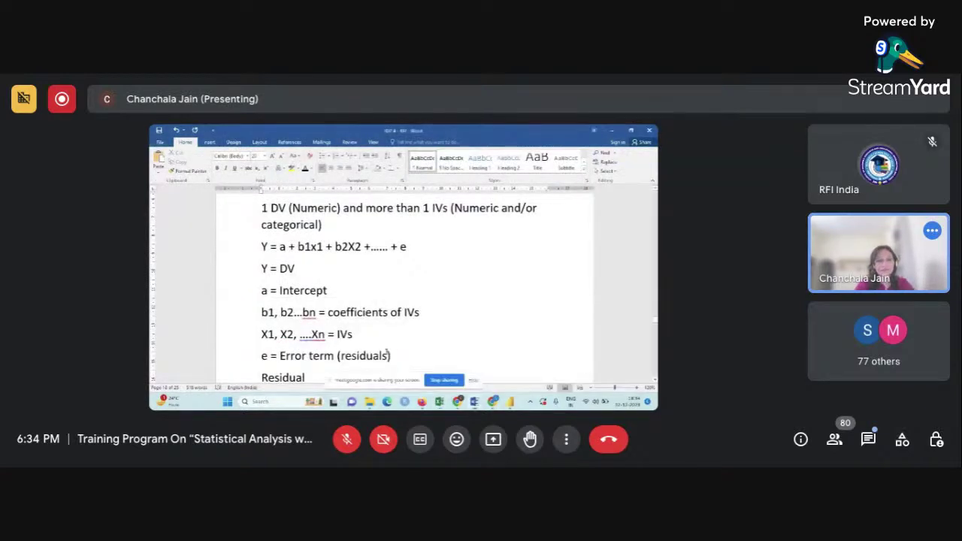
pyautogui.scroll(-6, 371, 361)
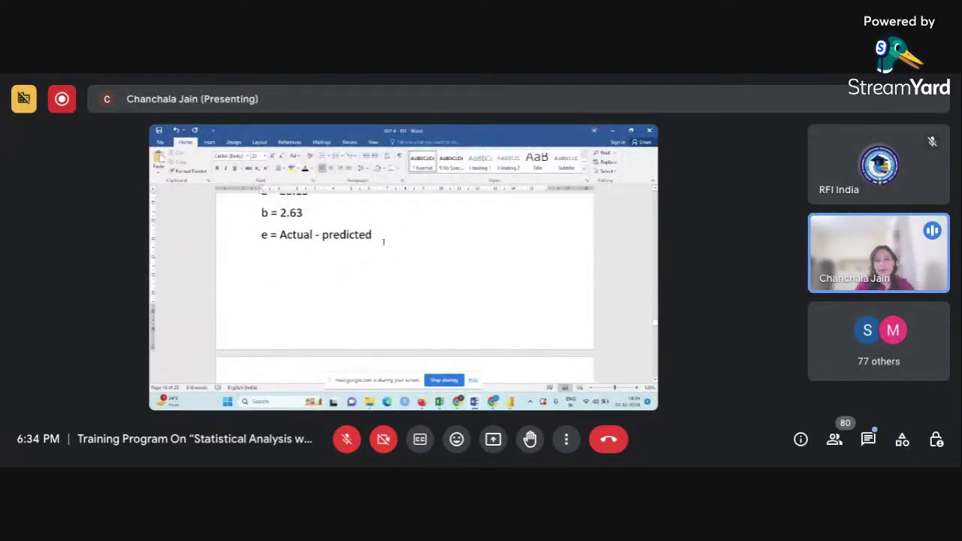
pyautogui.press('Return')
pyautogui.write('t =')
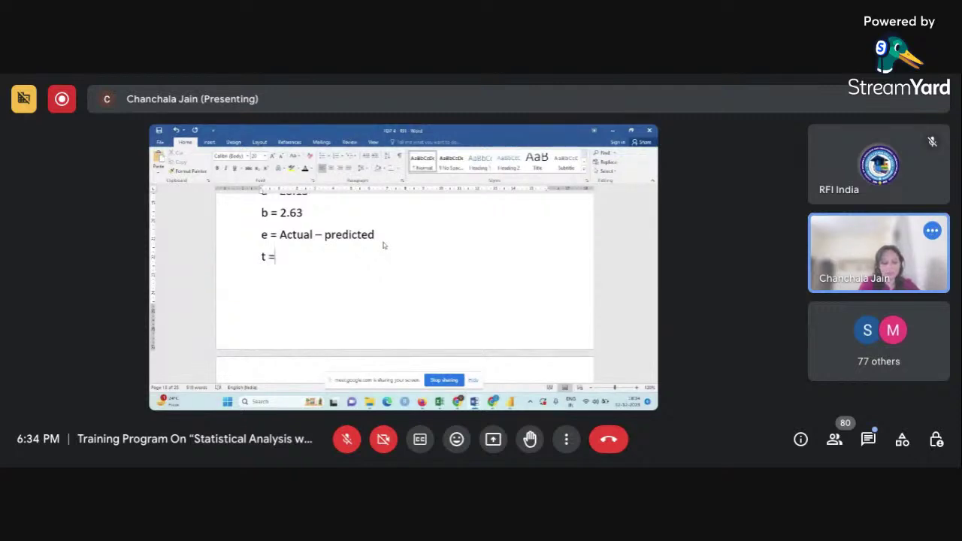
pyautogui.write(' r')
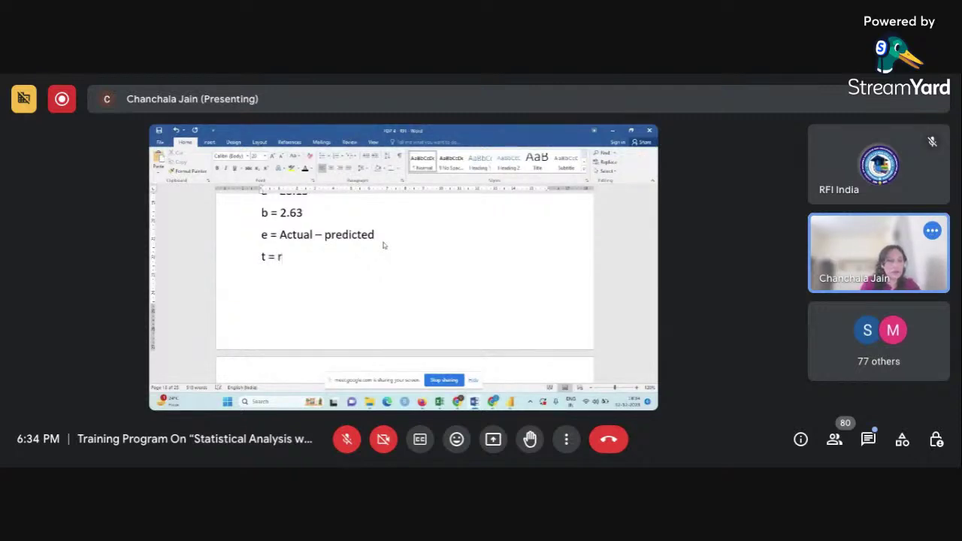
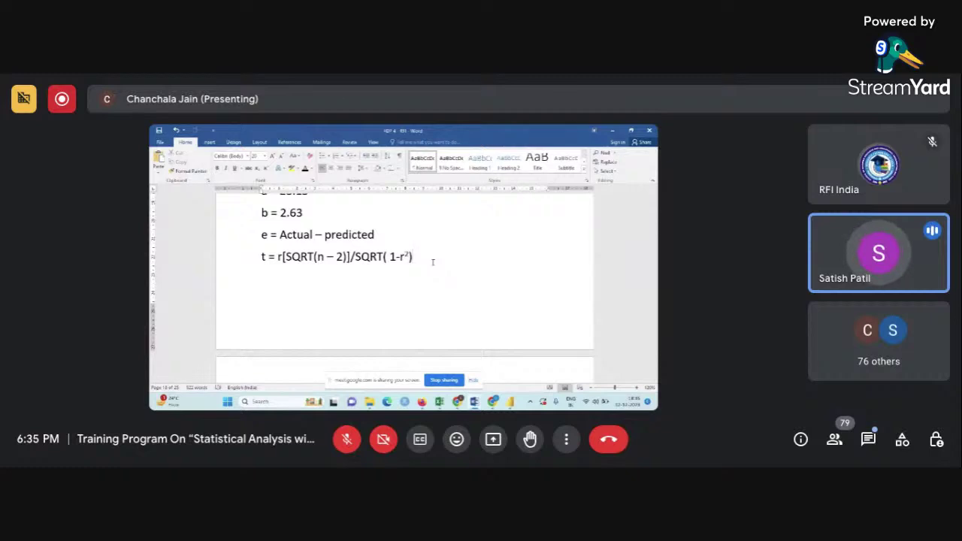
# Step: Copy the line "t = r[SQRT(n – 2)]/SQRT( 1-r²)" from the Word notes and send it as an in-call message in the Google Meet call
pyautogui.moveTo(262, 258); pyautogui.dragTo(412, 257)
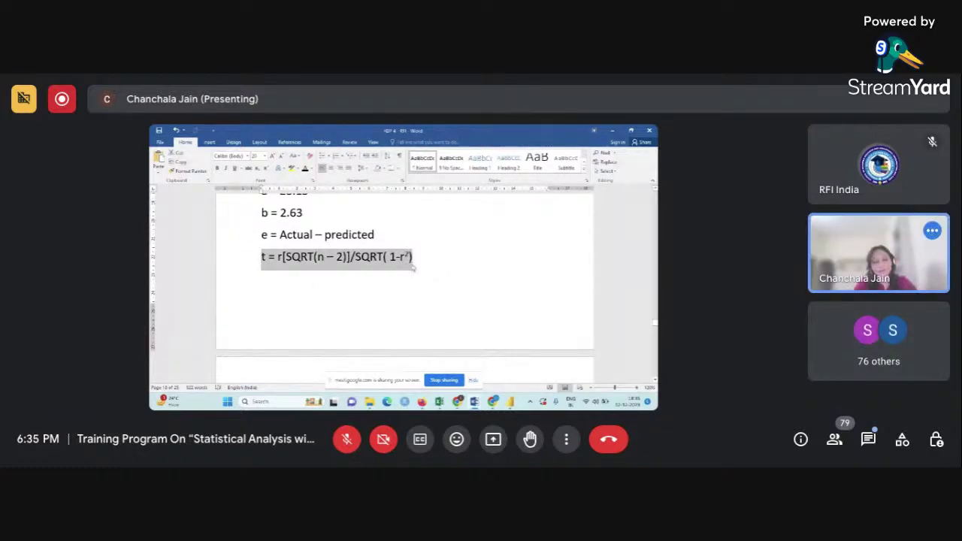
pyautogui.moveTo(457, 401)
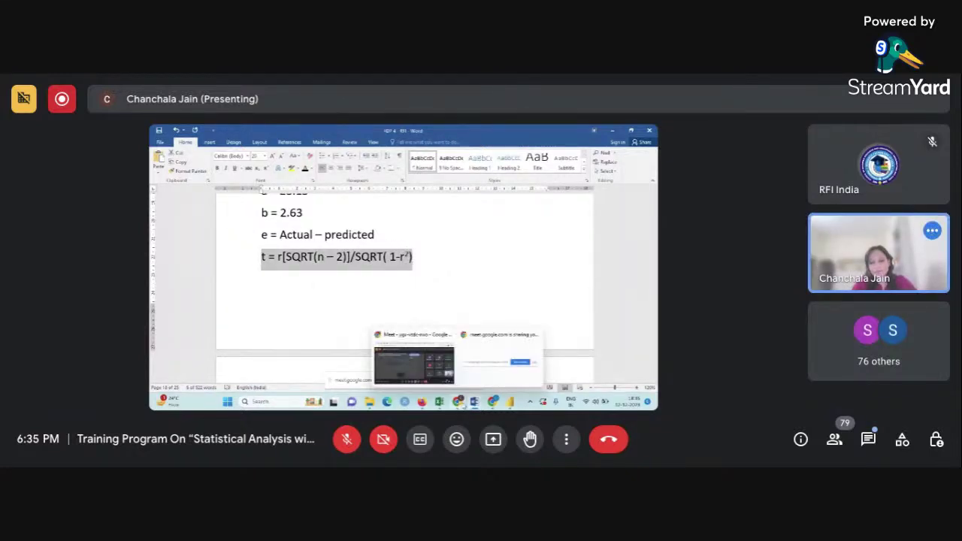
pyautogui.click(426, 370)
pyautogui.click(624, 376)
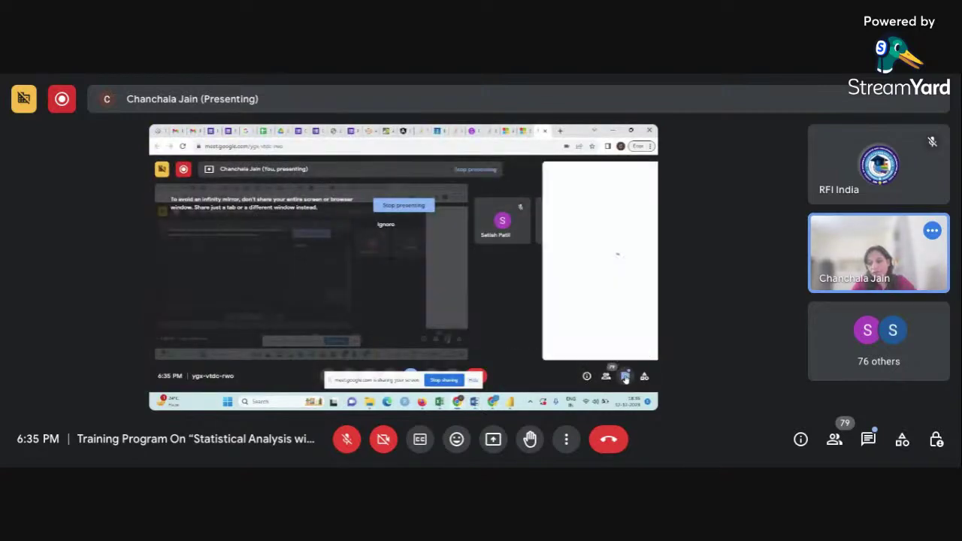
pyautogui.write('t = r(SQRT(n - 2))/(SQRT(1-r2))')
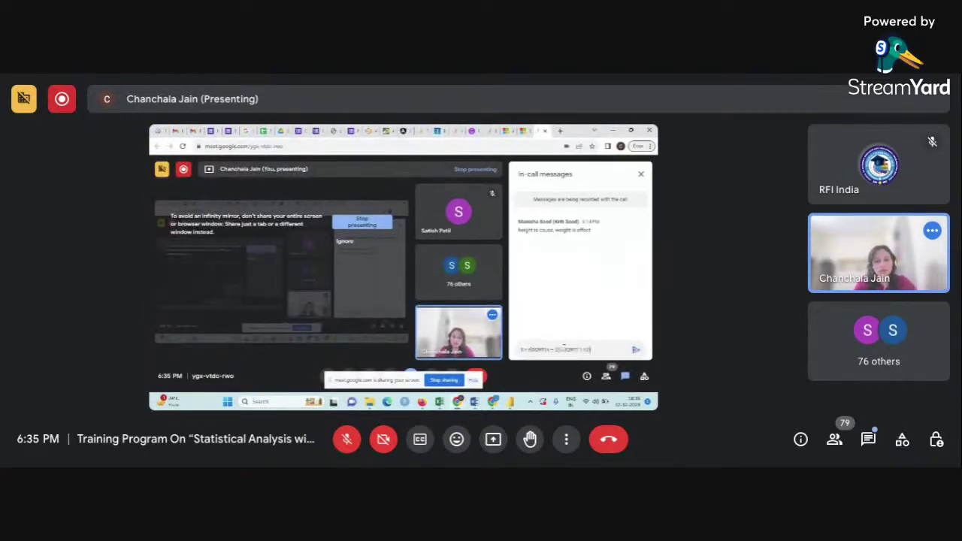
pyautogui.press('Return')
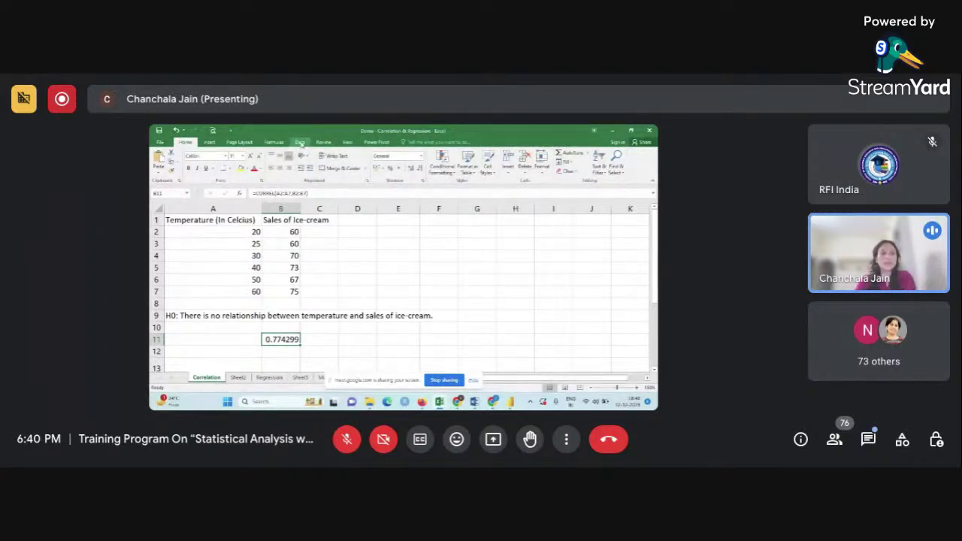
# Step: Run the Data Analysis Correlation tool on A1:B7, grouped by columns with labels in first row, and output to F2
pyautogui.click(300, 142)
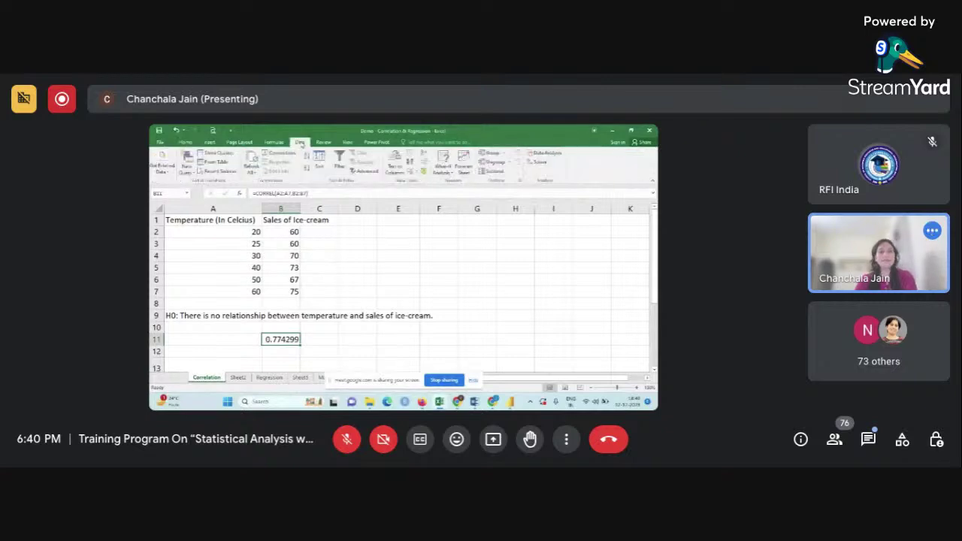
pyautogui.click(555, 155)
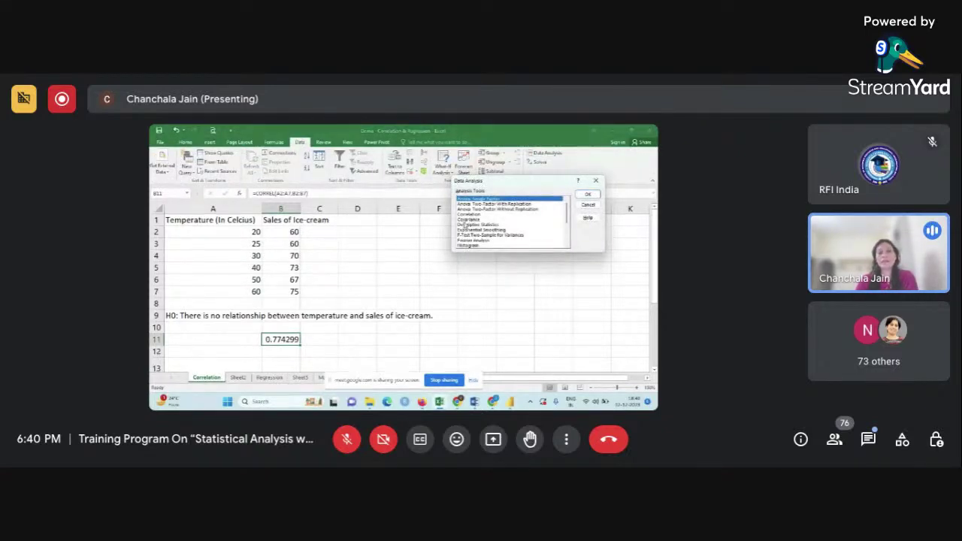
pyautogui.click(468, 215)
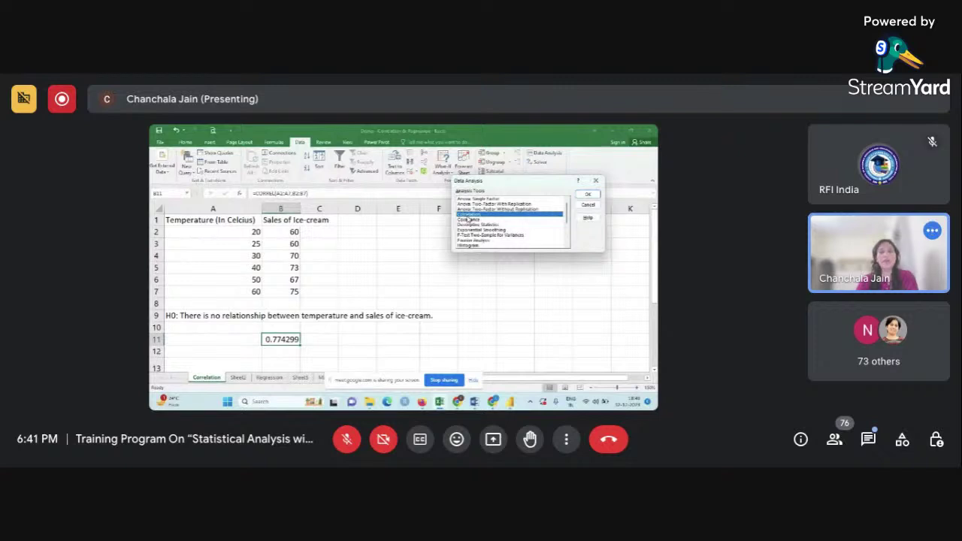
pyautogui.click(588, 195)
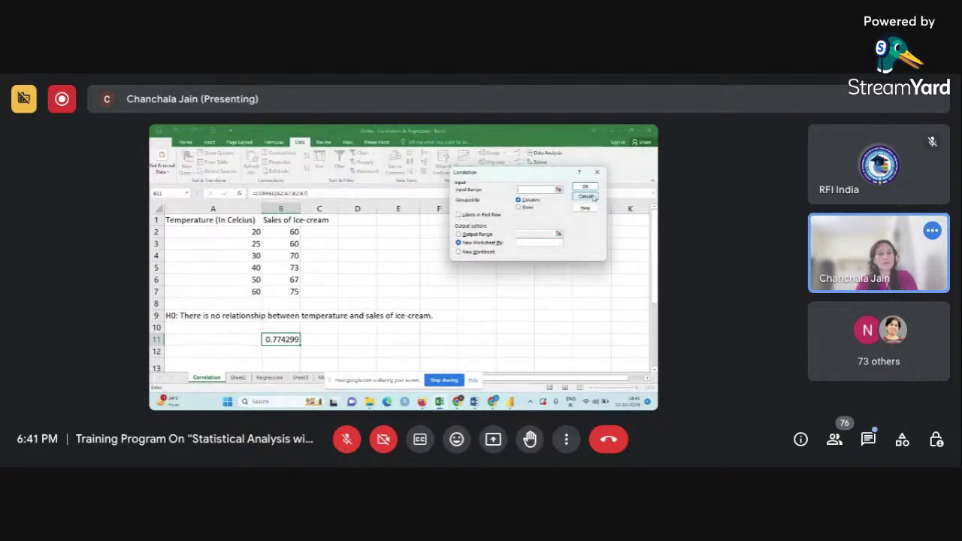
pyautogui.moveTo(206, 220); pyautogui.dragTo(284, 290)
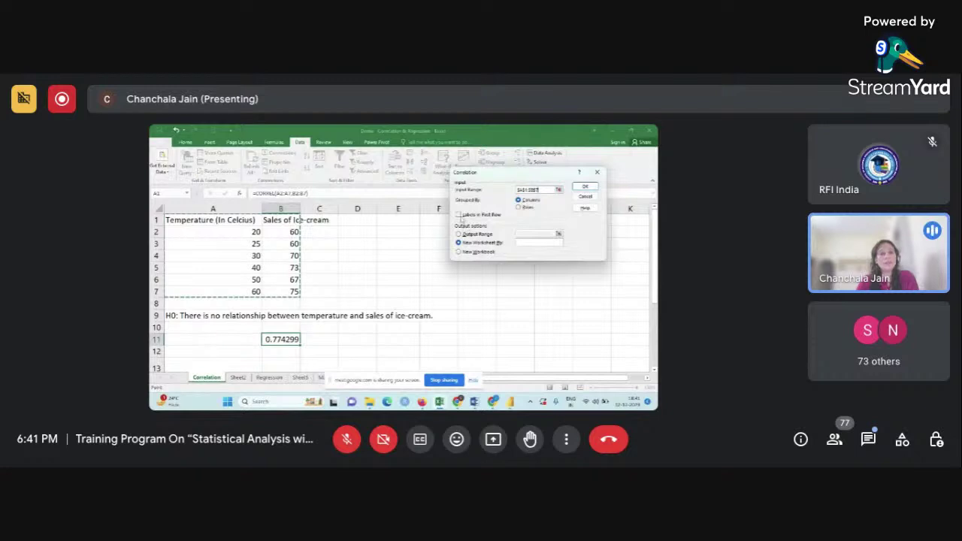
pyautogui.click(459, 215)
pyautogui.click(458, 233)
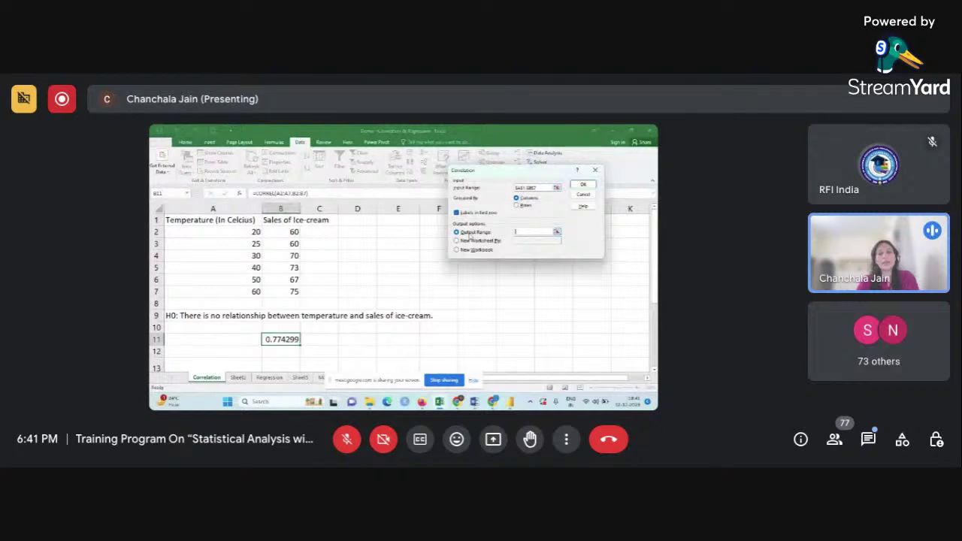
pyautogui.click(432, 222)
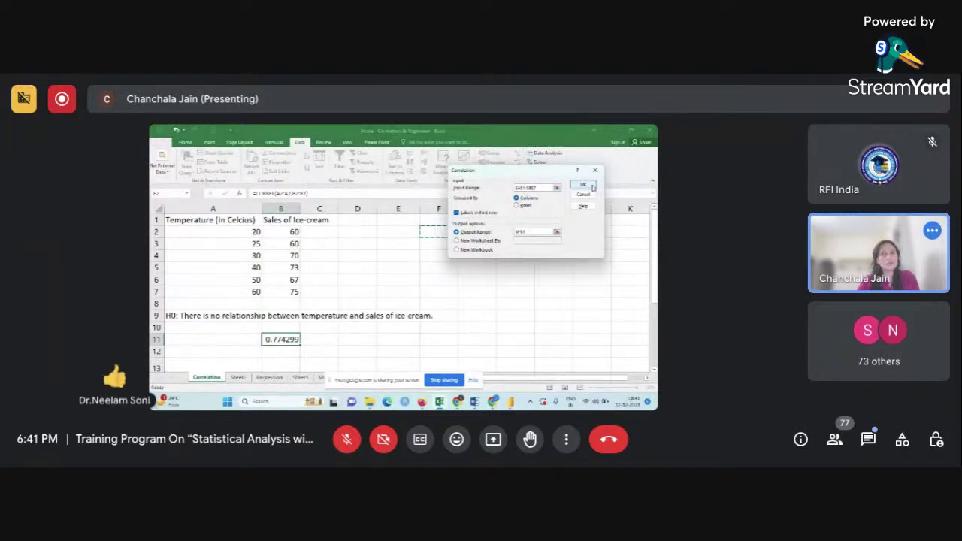
pyautogui.click(592, 186)
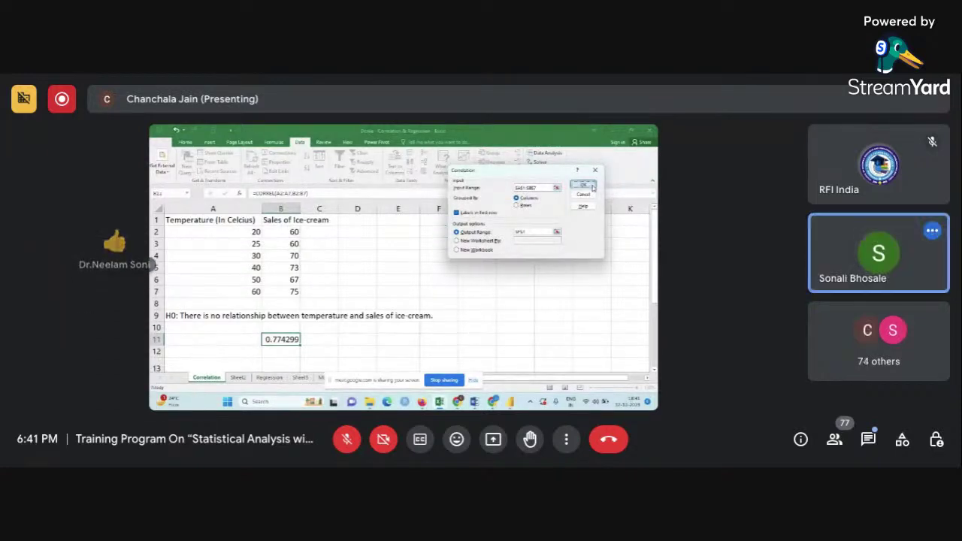
pyautogui.click(520, 314)
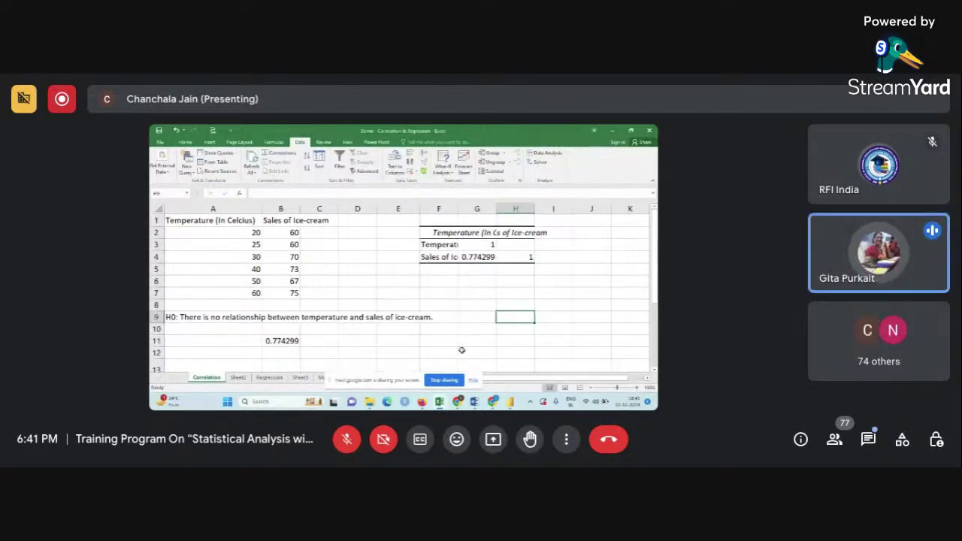
# Step: Reopen the Correlation analysis settings to review the input range, labels and output options, and close them without running the tool
pyautogui.moveTo(457, 401)
pyautogui.moveTo(422, 342)
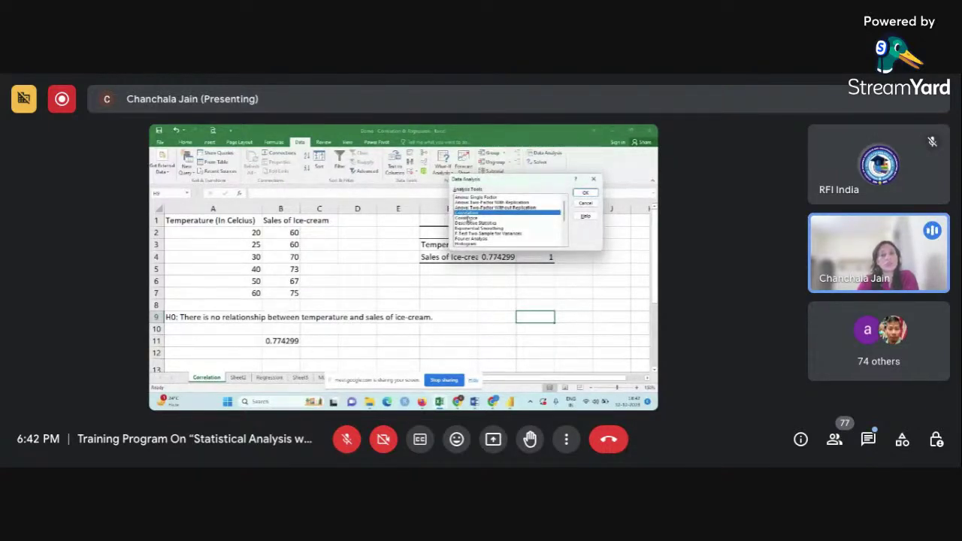
pyautogui.click(585, 193)
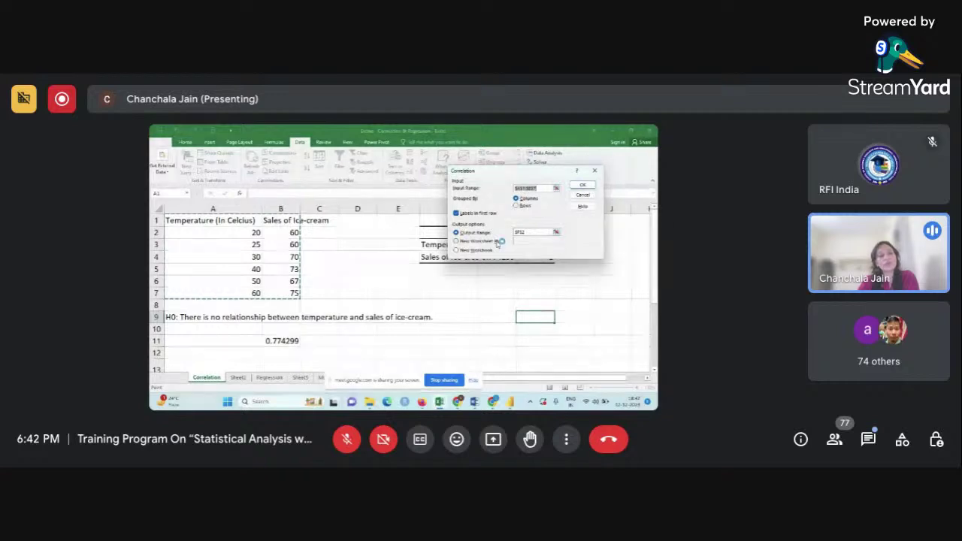
pyautogui.click(582, 194)
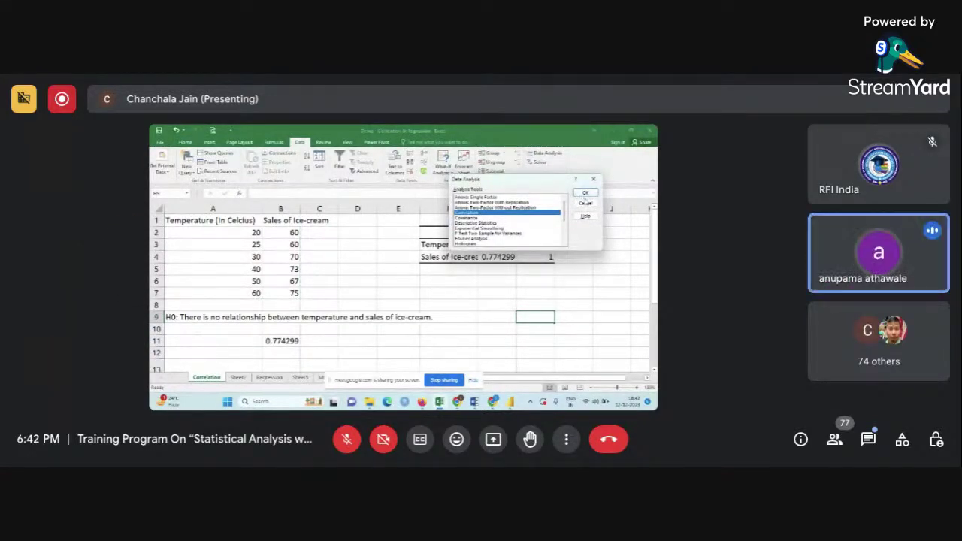
pyautogui.click(585, 203)
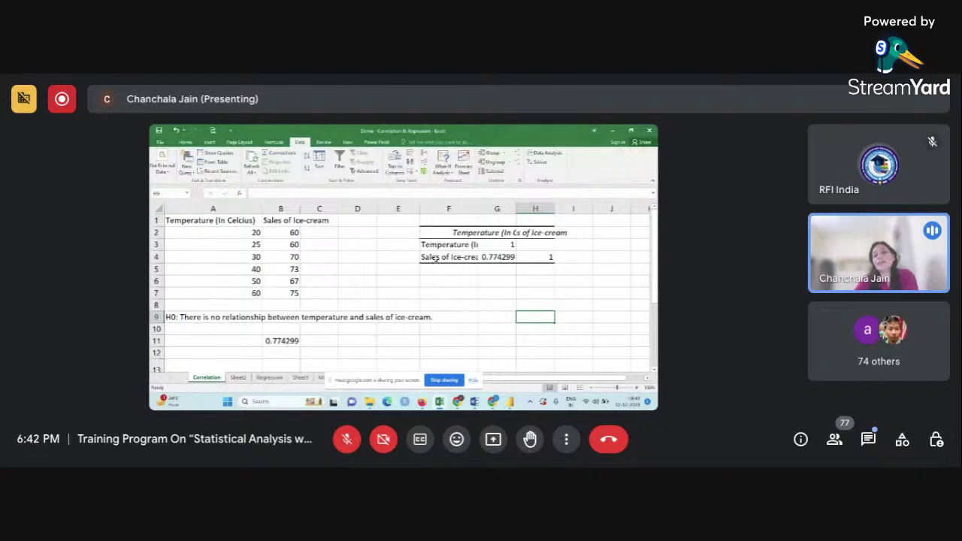
# Step: Examine the correlation matrix cell by cell, matching the temperature and ice-cream sales labels to their coefficient in G4
pyautogui.click(497, 242)
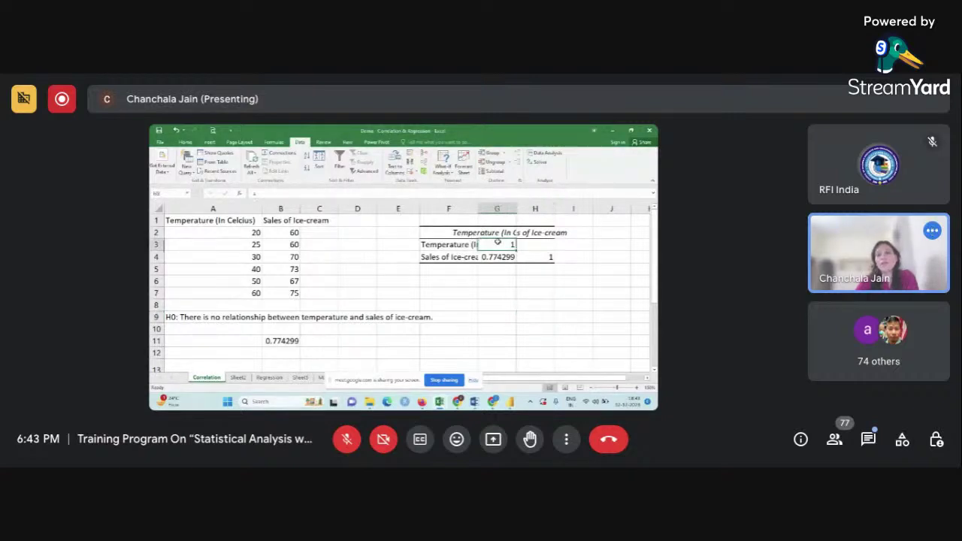
pyautogui.click(460, 257)
pyautogui.click(524, 234)
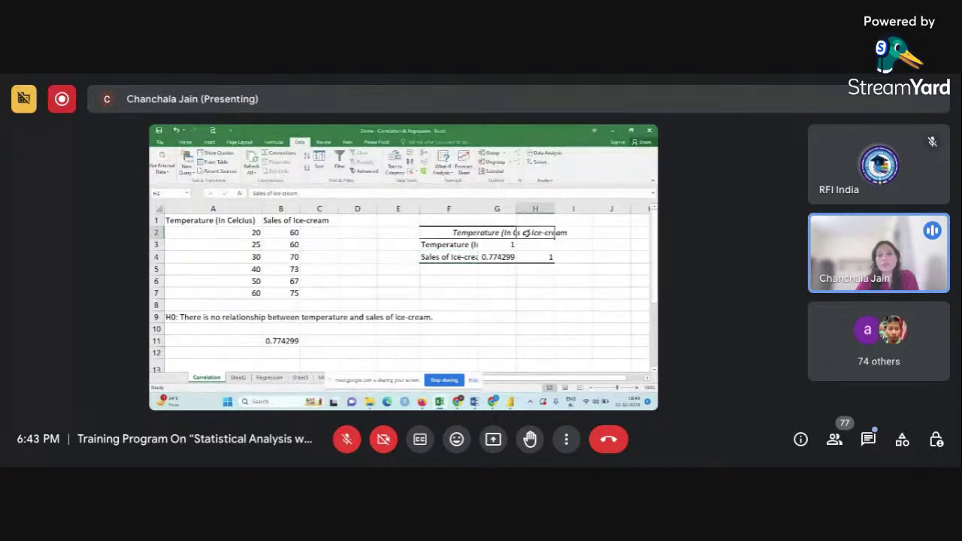
pyautogui.click(456, 258)
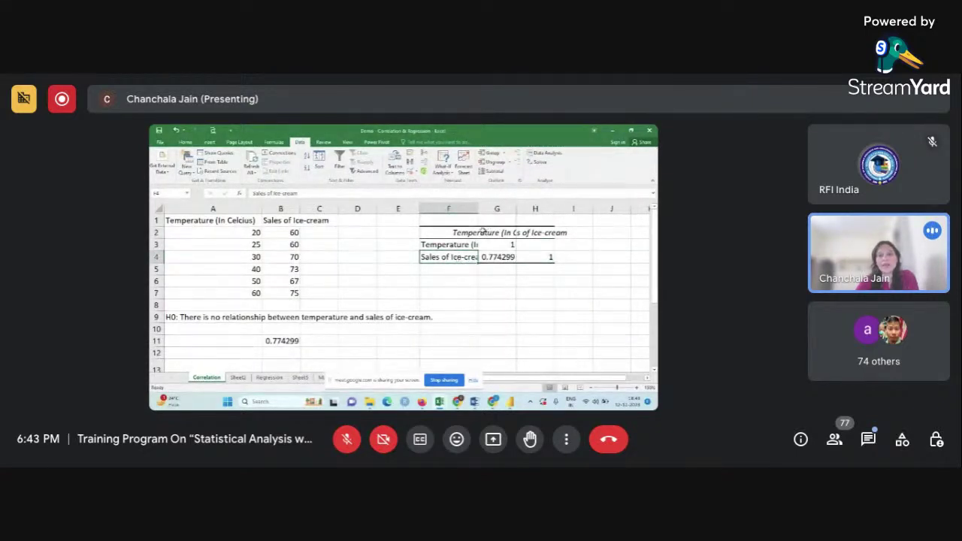
pyautogui.click(467, 234)
pyautogui.click(481, 232)
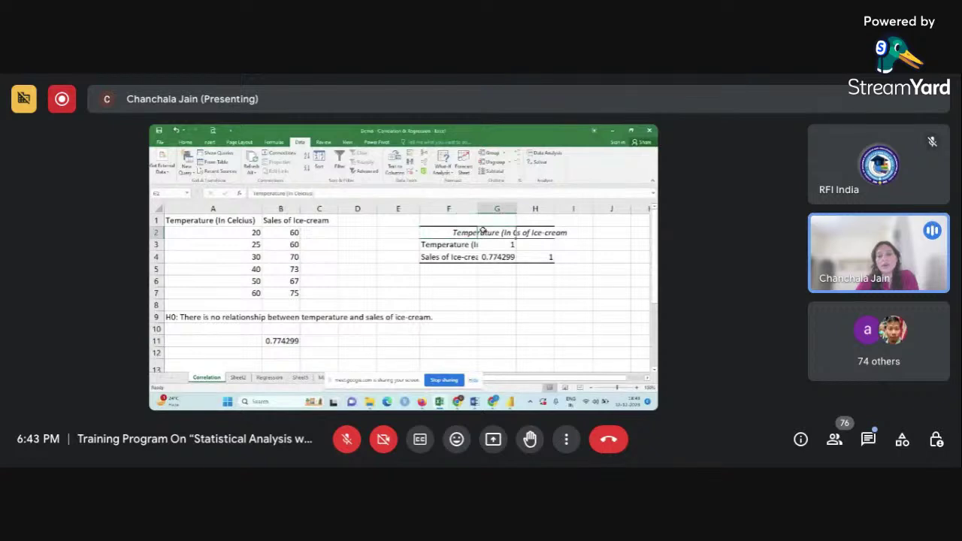
pyautogui.click(488, 257)
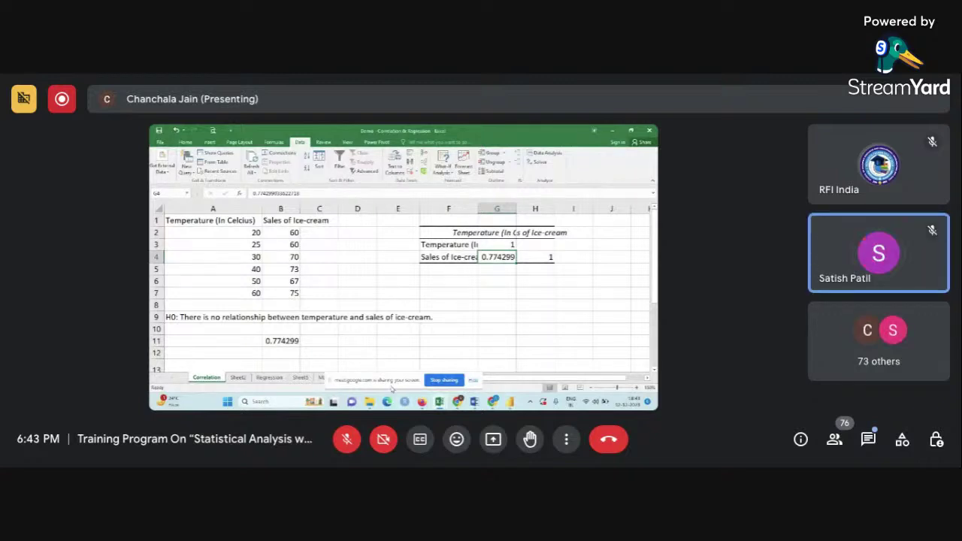
# Step: Move the meeting's screen-sharing bar clear of the sheet tabs and open the Regression sheet at 140% zoom
pyautogui.moveTo(391, 381); pyautogui.dragTo(507, 141)
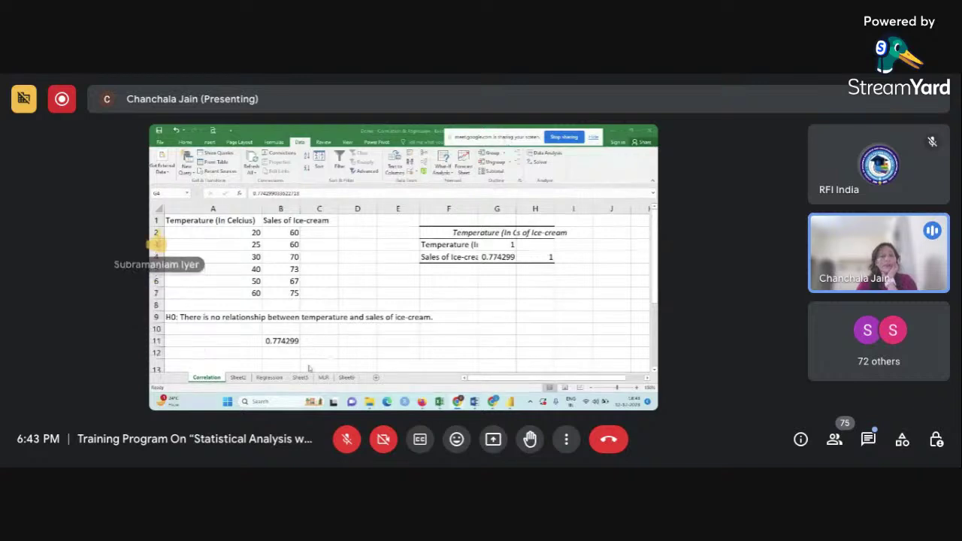
pyautogui.click(421, 130)
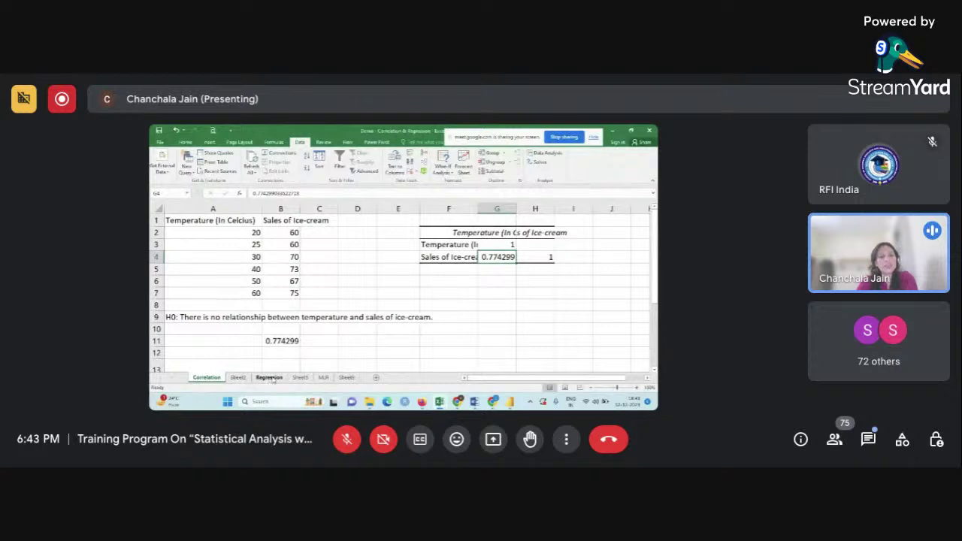
pyautogui.click(269, 377)
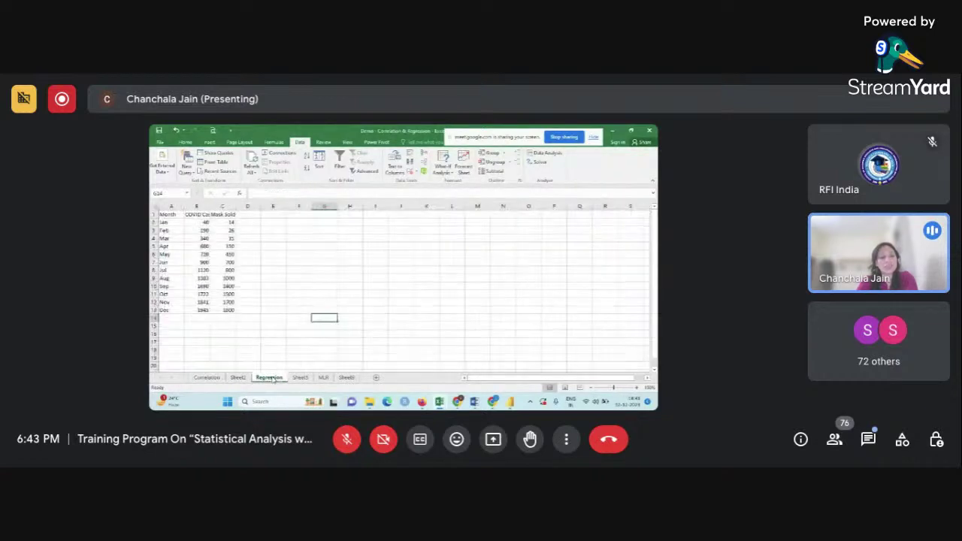
pyautogui.click(637, 388)
pyautogui.click(636, 388)
pyautogui.click(637, 388)
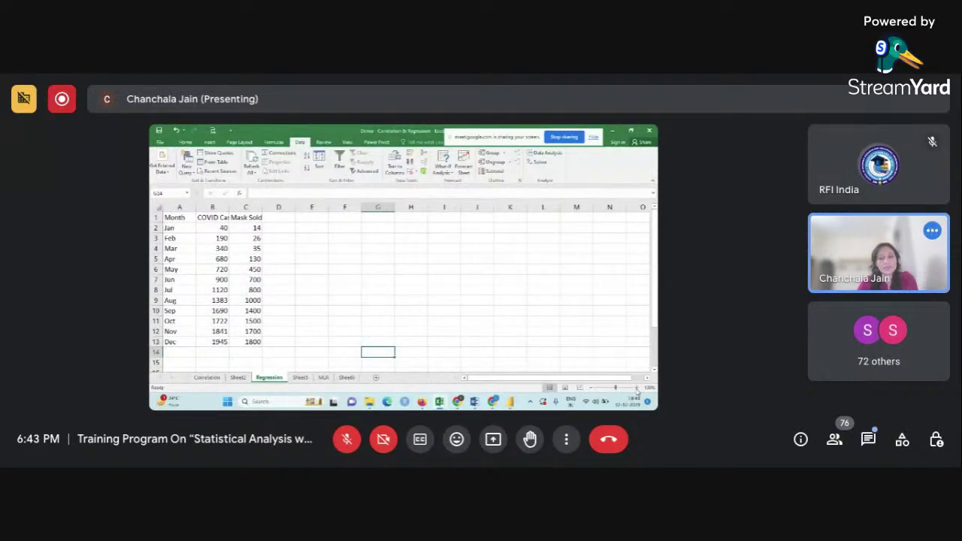
pyautogui.click(636, 388)
pyautogui.click(469, 353)
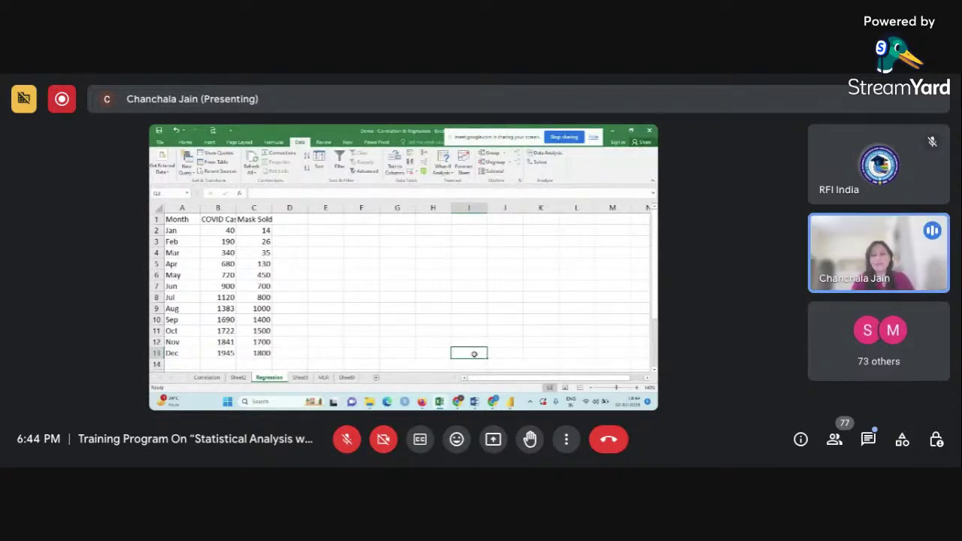
# Step: Enter the note "Mask sold = DV" in cell B15, below the monthly COVID cases and mask sales data
pyautogui.click(296, 336)
pyautogui.scroll(-1, 296, 336)
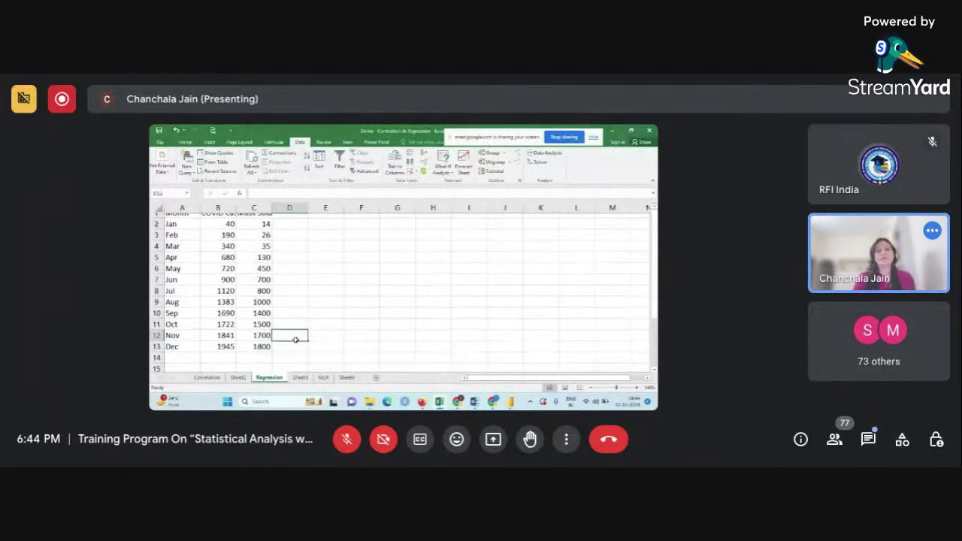
pyautogui.click(224, 365)
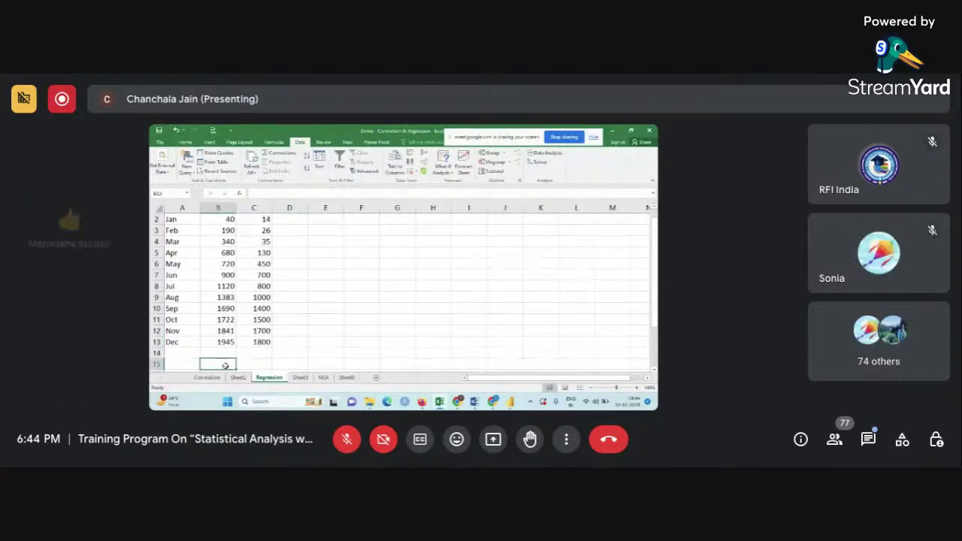
pyautogui.write('Mask')
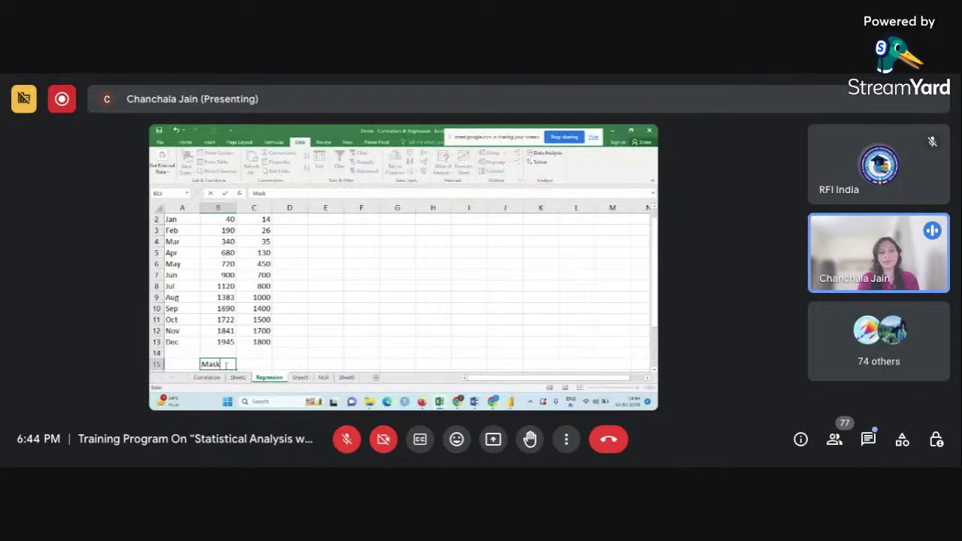
pyautogui.write(' sol')
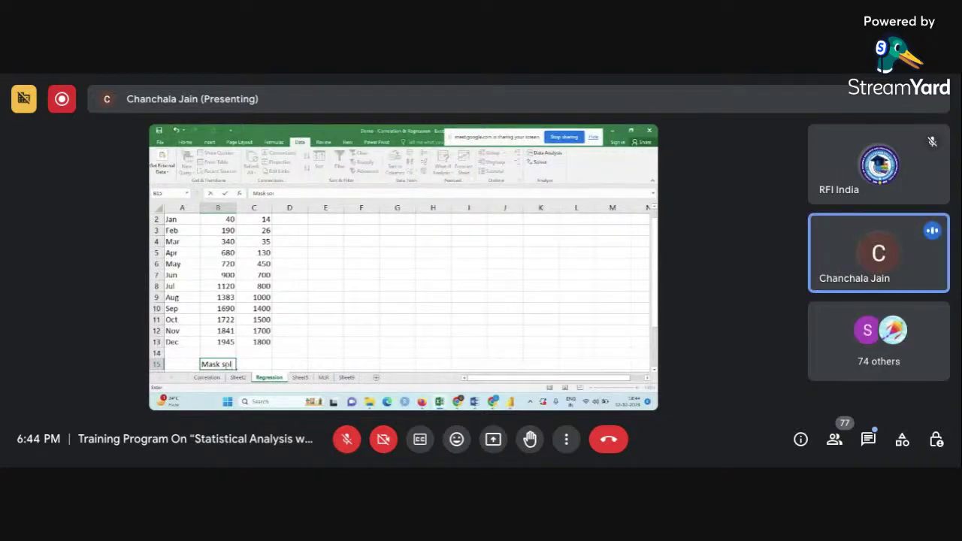
pyautogui.write('d')
pyautogui.scroll(1, 225, 365)
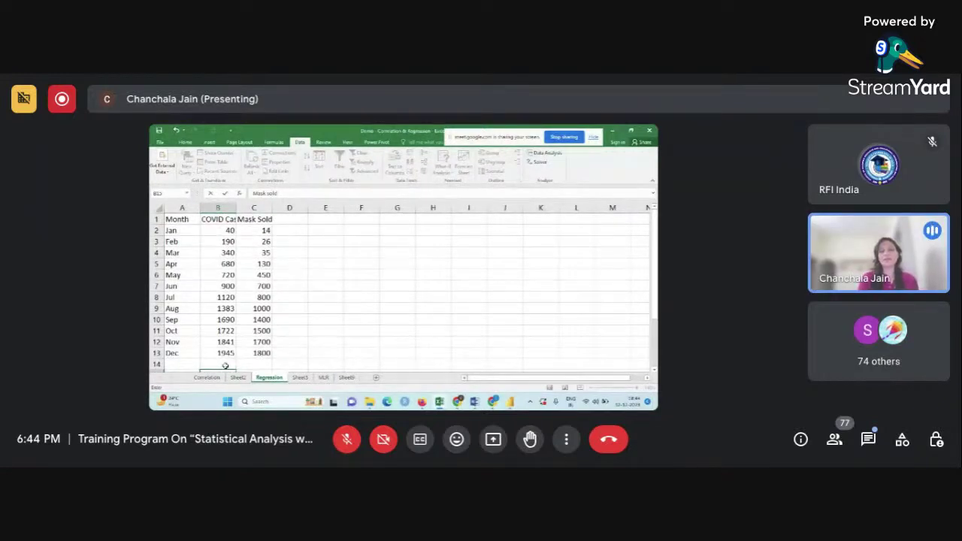
pyautogui.scroll(-2, 224, 365)
pyautogui.write('= DV')
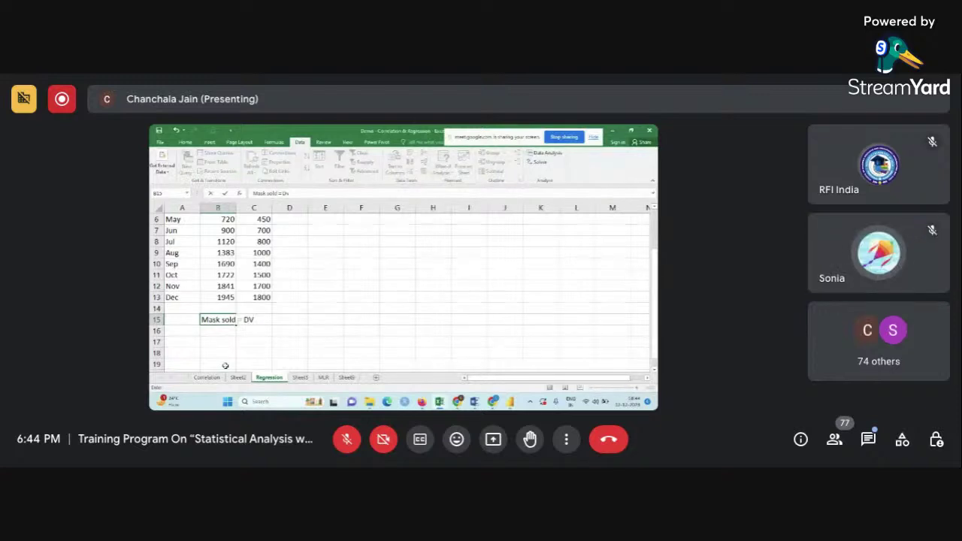
pyautogui.press('Return')
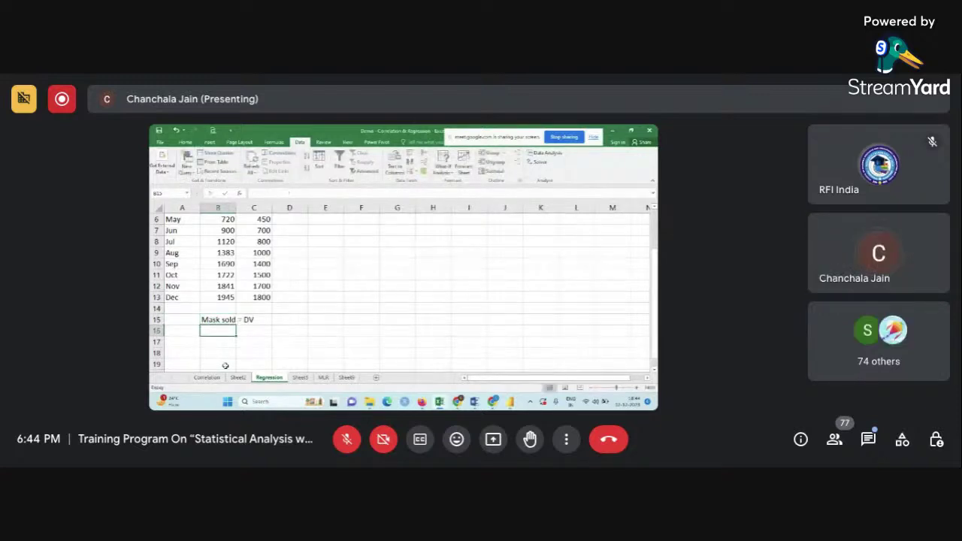
# Step: Enter the note "COVID cases = IV = X" in cell B16, directly below the mask sales note
pyautogui.scroll(2, 224, 365)
pyautogui.scroll(-1, 225, 365)
pyautogui.write('COVI')
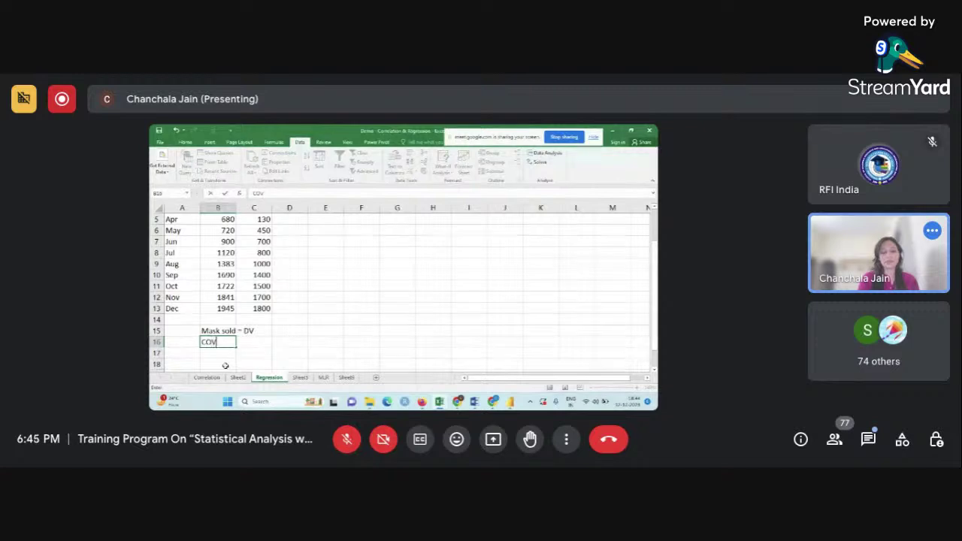
pyautogui.write('D cas')
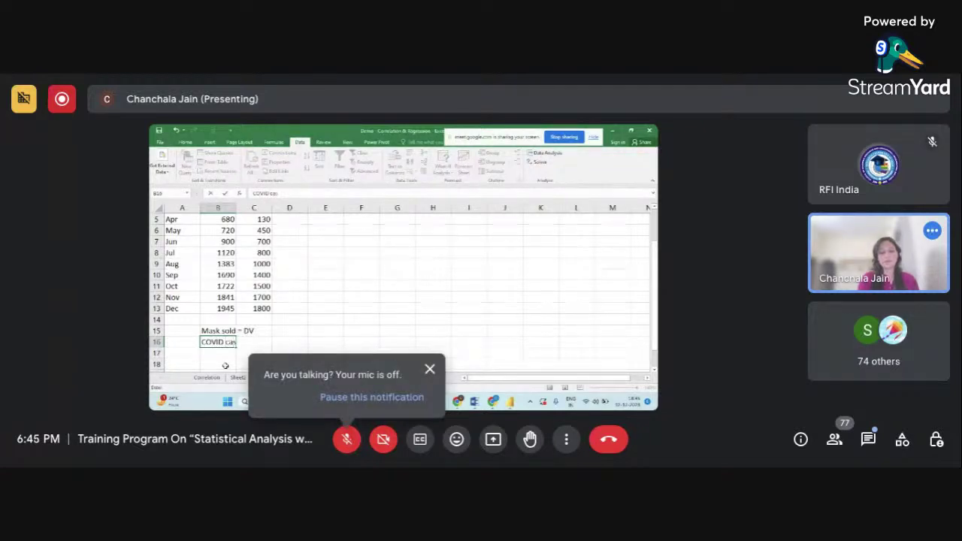
pyautogui.write('es = IV')
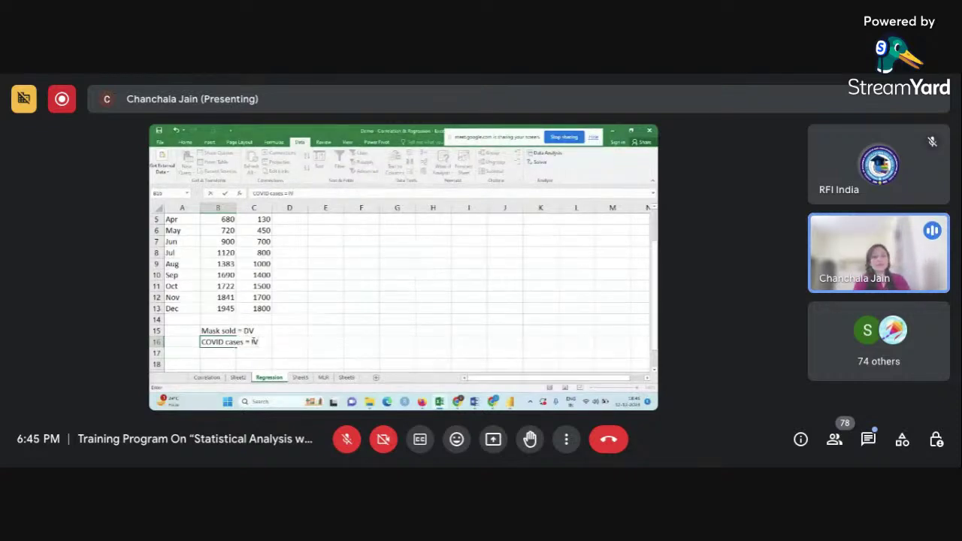
pyautogui.write('+')
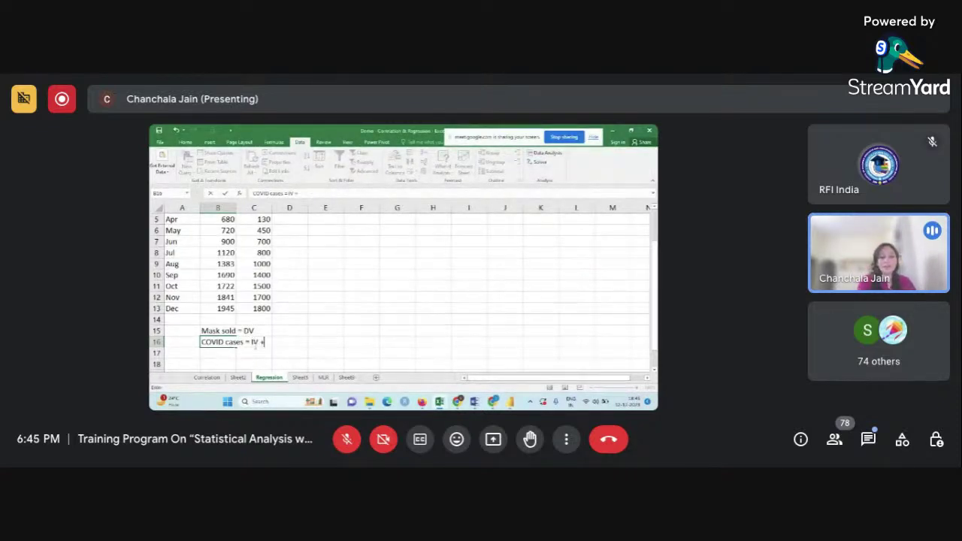
pyautogui.write('=')
pyautogui.press('BackSpace')
pyautogui.press('BackSpace')
pyautogui.write('= X')
# Step: Extend the note in cell B15 so that it reads "Mask sold = DV = Y"
pyautogui.doubleClick(216, 329)
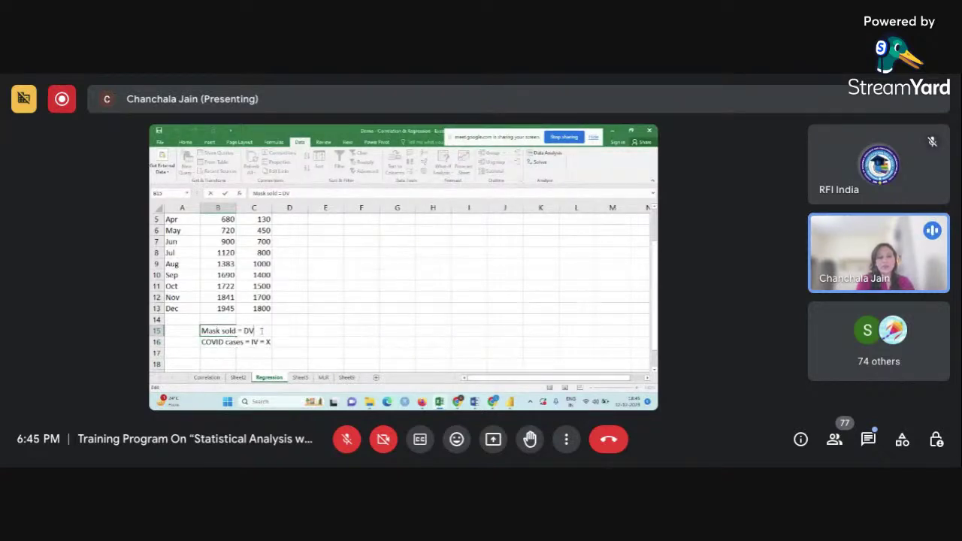
pyautogui.write('= Y')
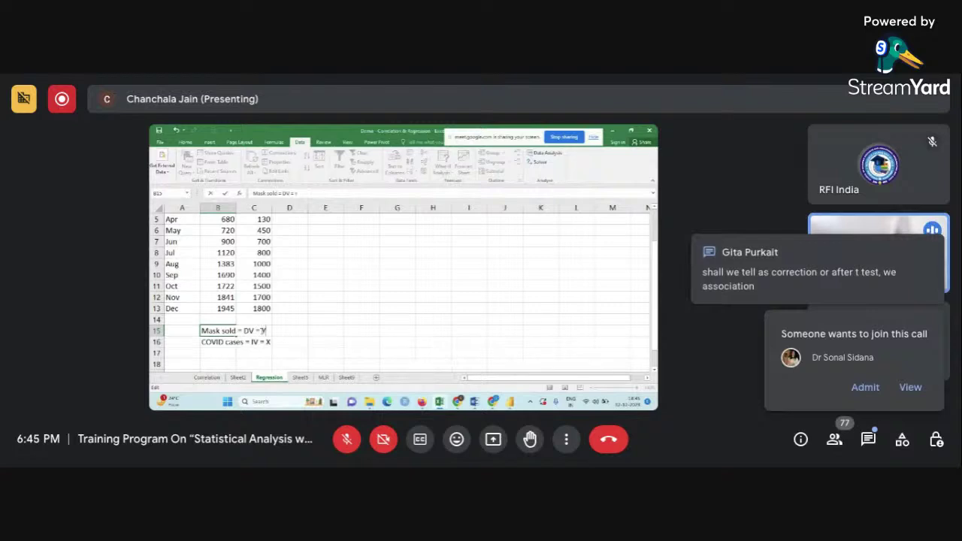
pyautogui.click(316, 353)
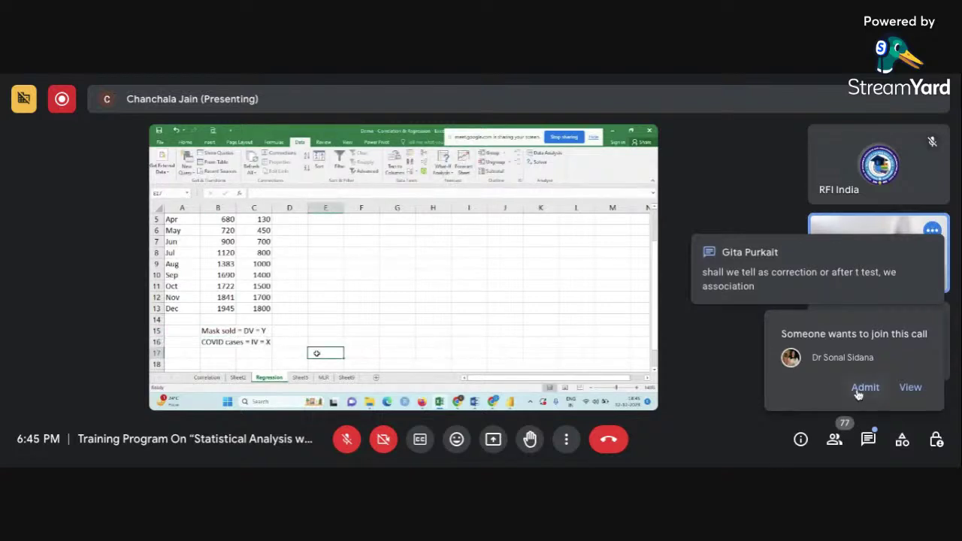
# Step: Admit the waiting participant to the meeting
pyautogui.click(863, 388)
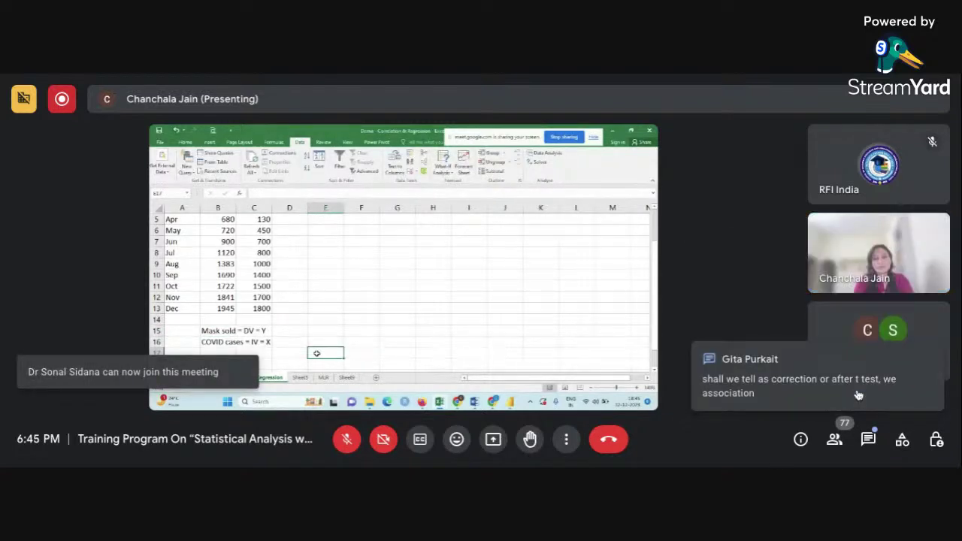
pyautogui.moveTo(456, 401)
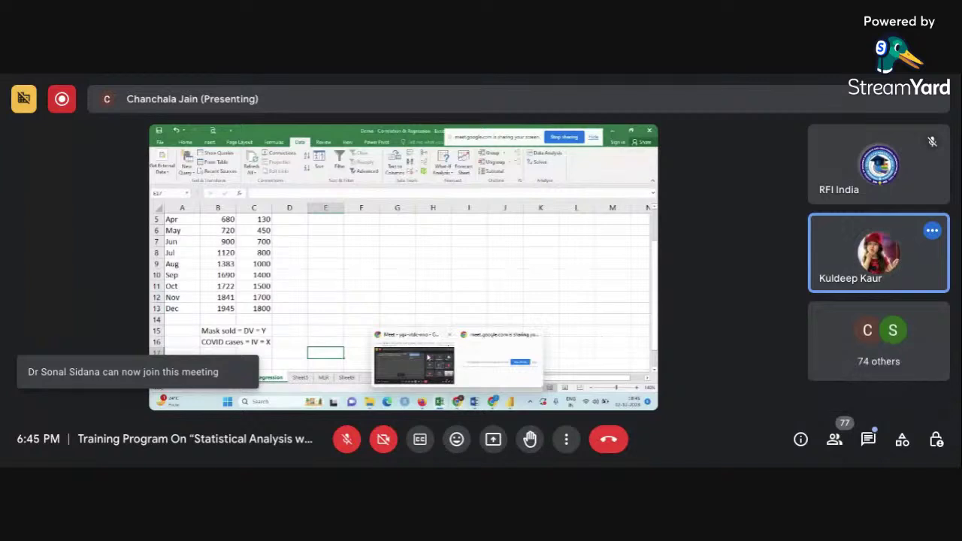
pyautogui.moveTo(427, 357)
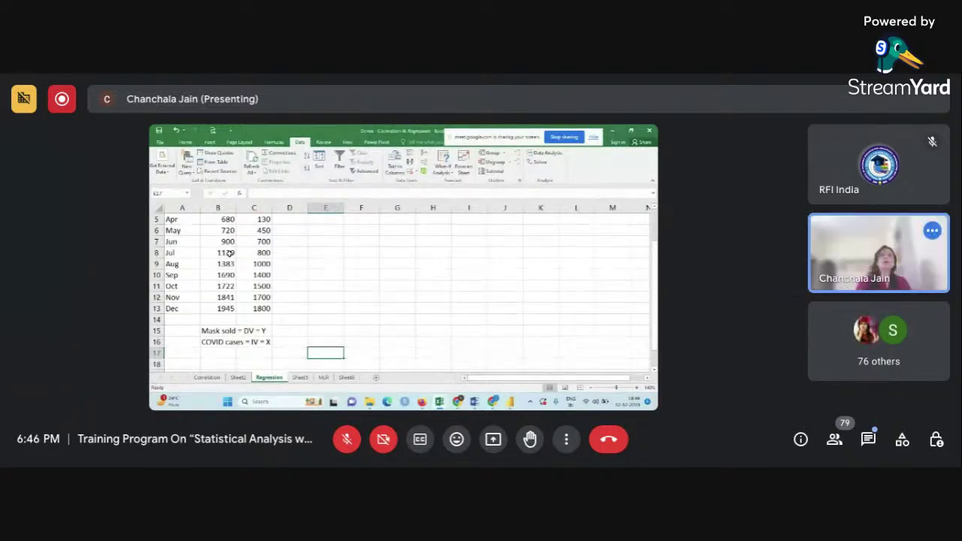
# Step: Enter the null hypothesis "H0: There is no significant impact of COVID cases on masks sold." in cell A18
pyautogui.click(353, 296)
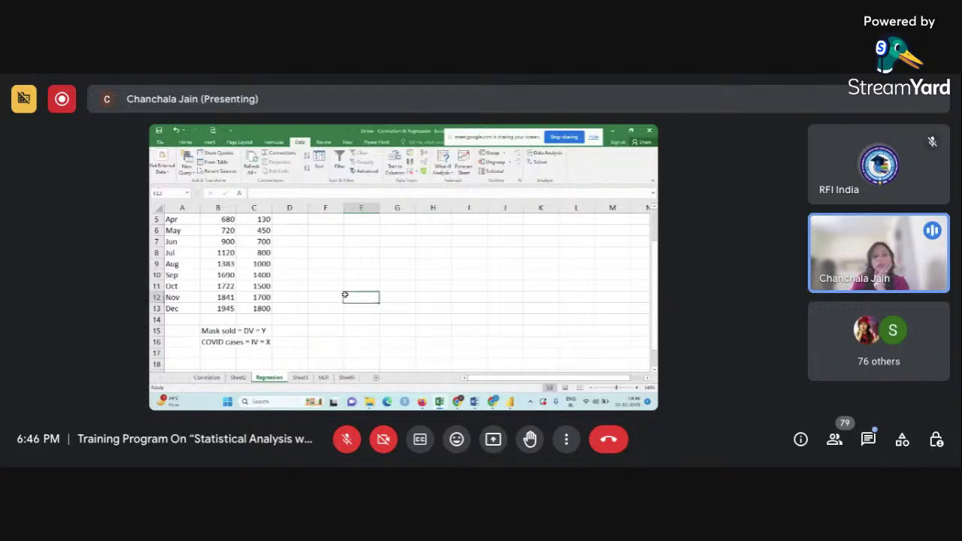
pyautogui.click(200, 365)
pyautogui.write('H0')
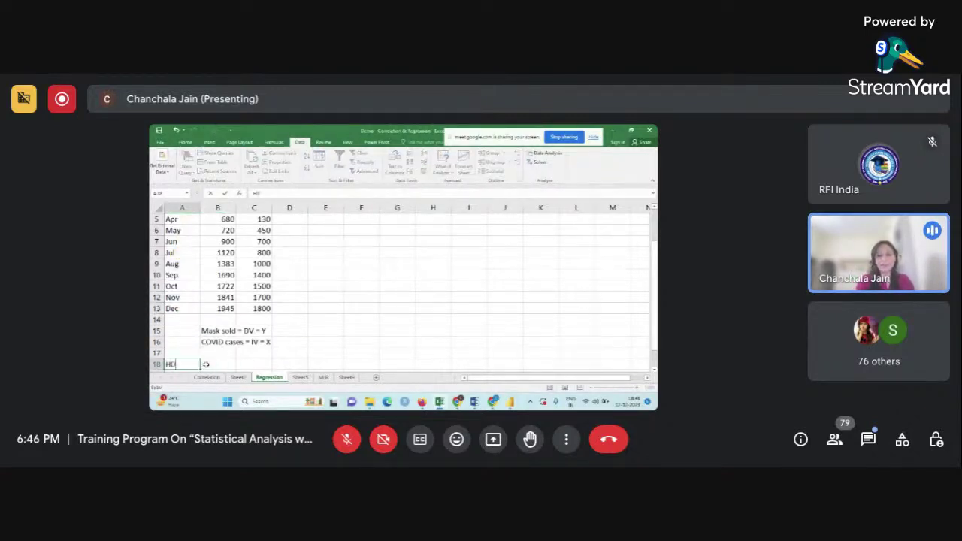
pyautogui.write(': I')
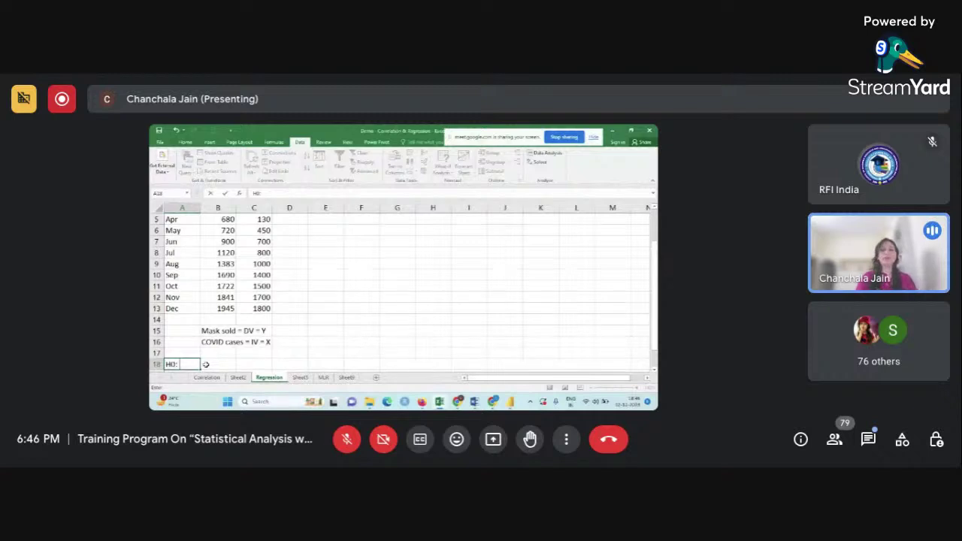
pyautogui.write('here is')
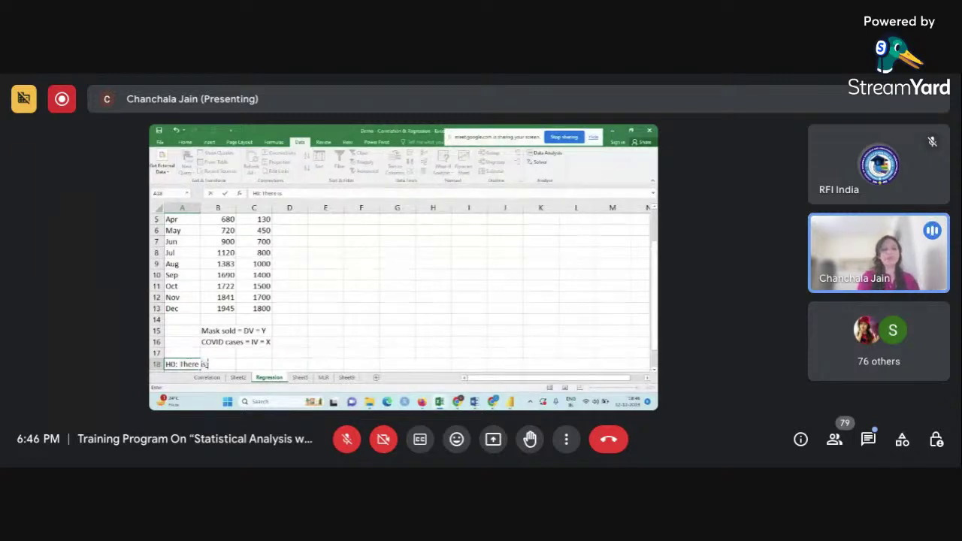
pyautogui.write(' no si')
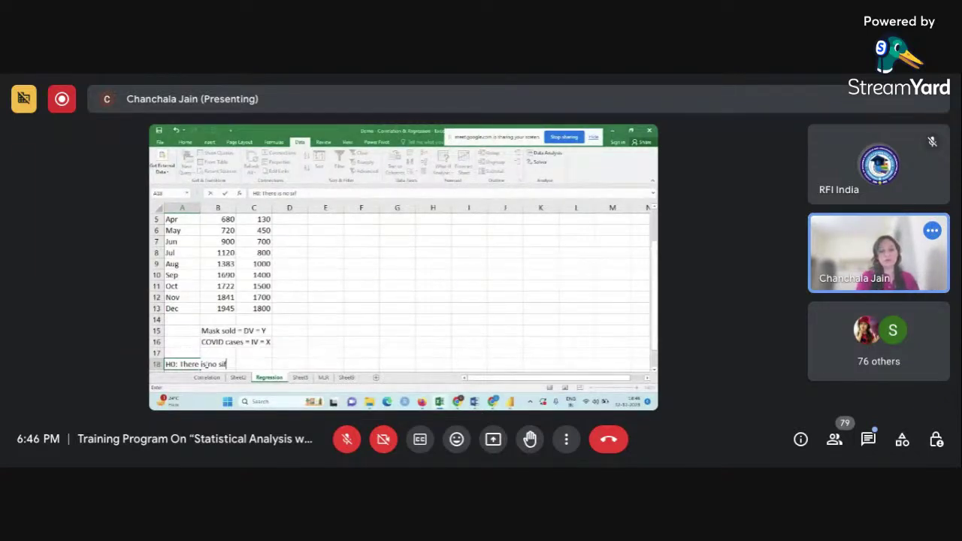
pyautogui.write('gnificant impact')
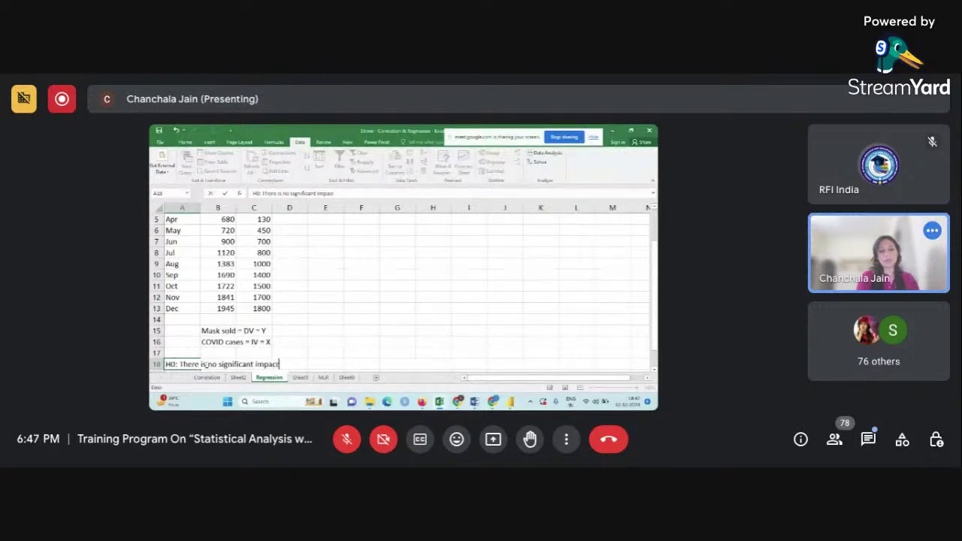
pyautogui.write(' o')
pyautogui.press('BackSpace')
pyautogui.press('BackSpace')
pyautogui.press('BackSpace')
pyautogui.write('t of')
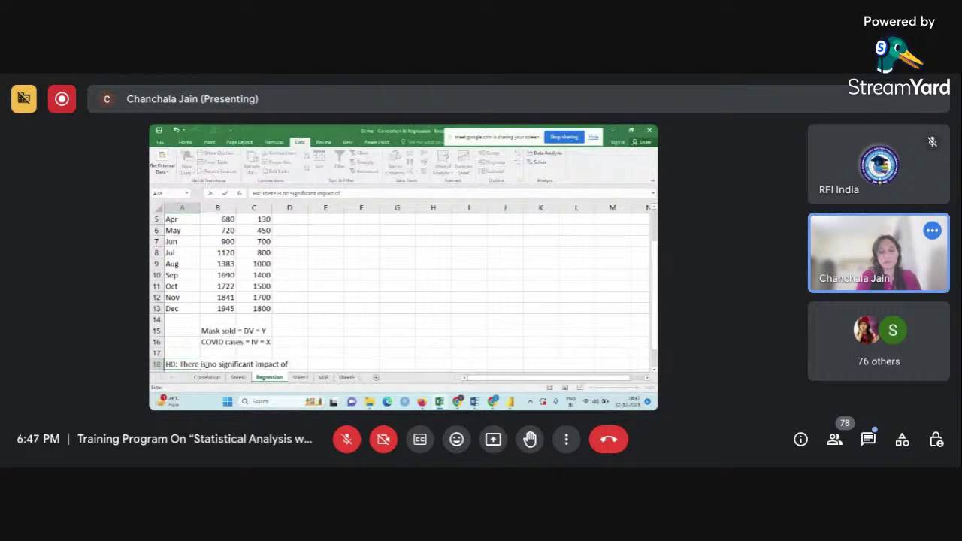
pyautogui.write(' COVID cases on')
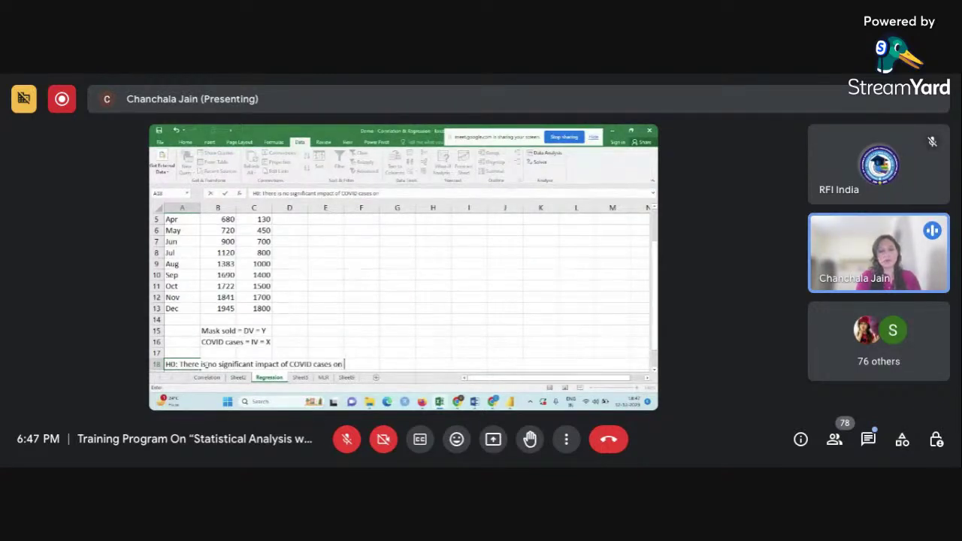
pyautogui.write(' masks sol')
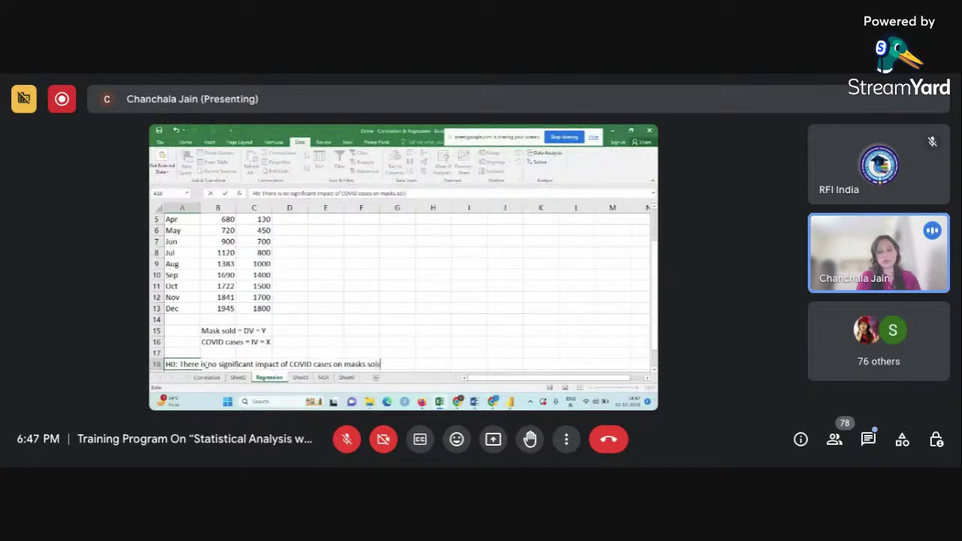
pyautogui.write('d.')
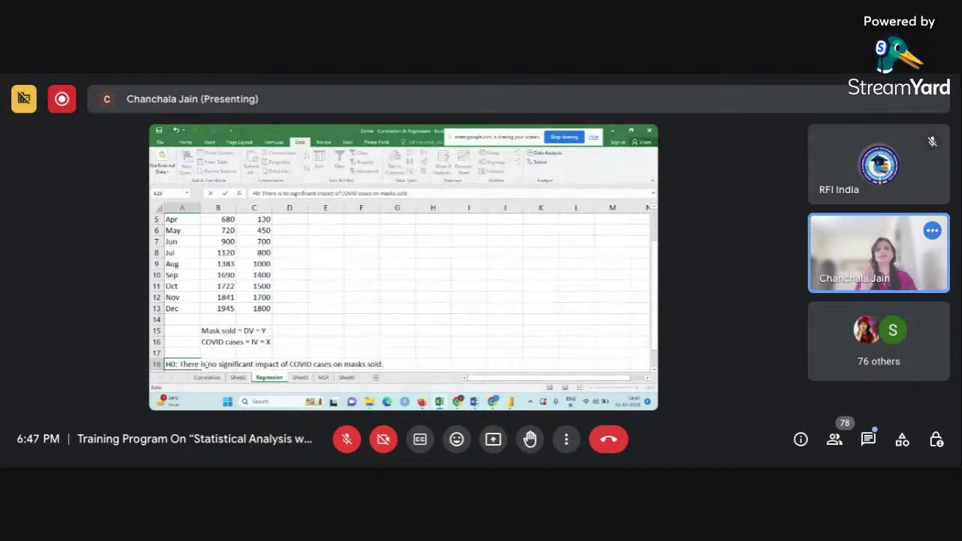
pyautogui.click(371, 319)
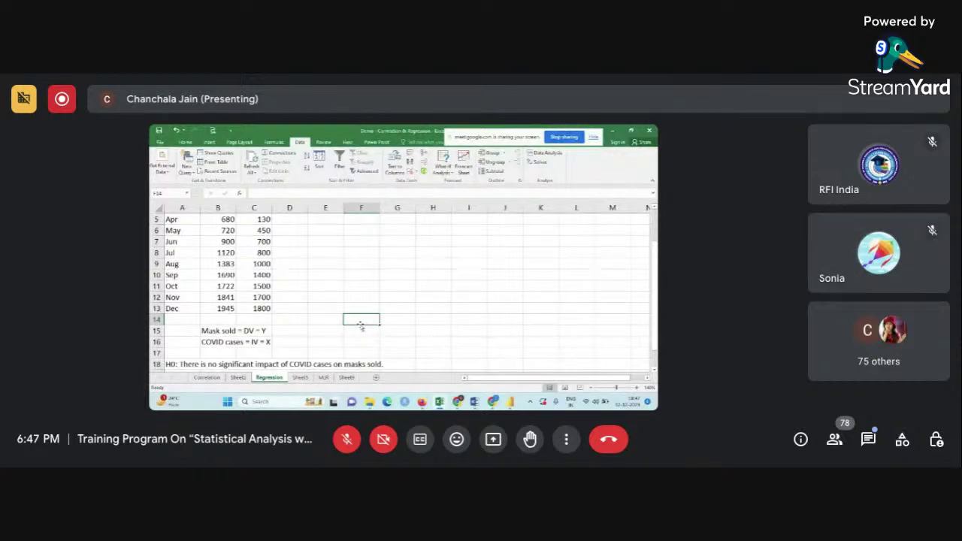
# Step: Open the Regression tool from the Data Analysis tools, with the monthly COVID cases and mask sales data in view
pyautogui.scroll(2, 353, 325)
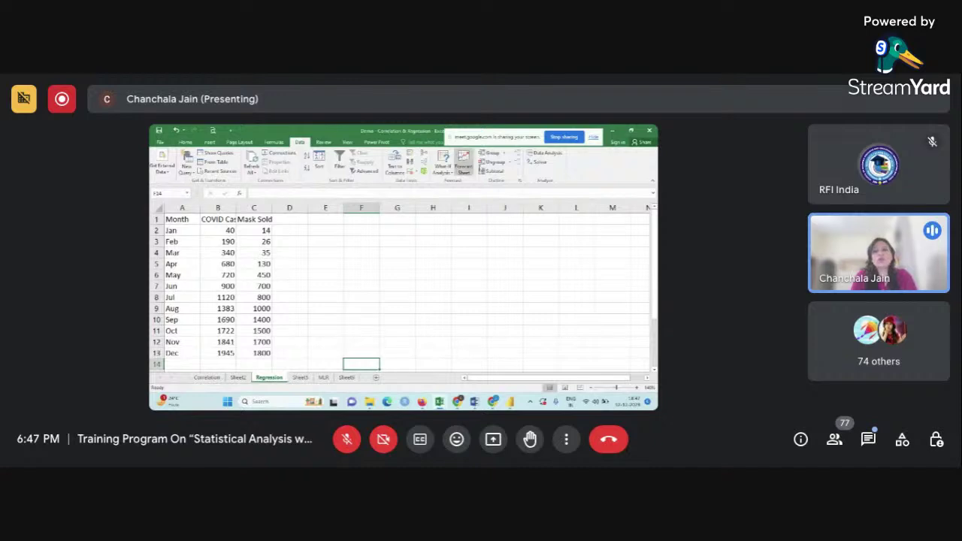
pyautogui.click(547, 154)
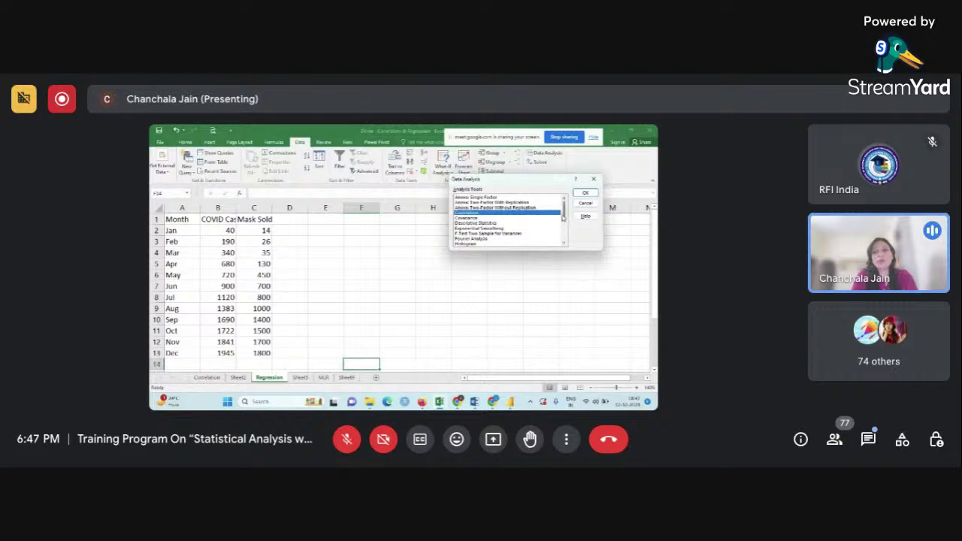
pyautogui.moveTo(564, 216); pyautogui.dragTo(569, 236)
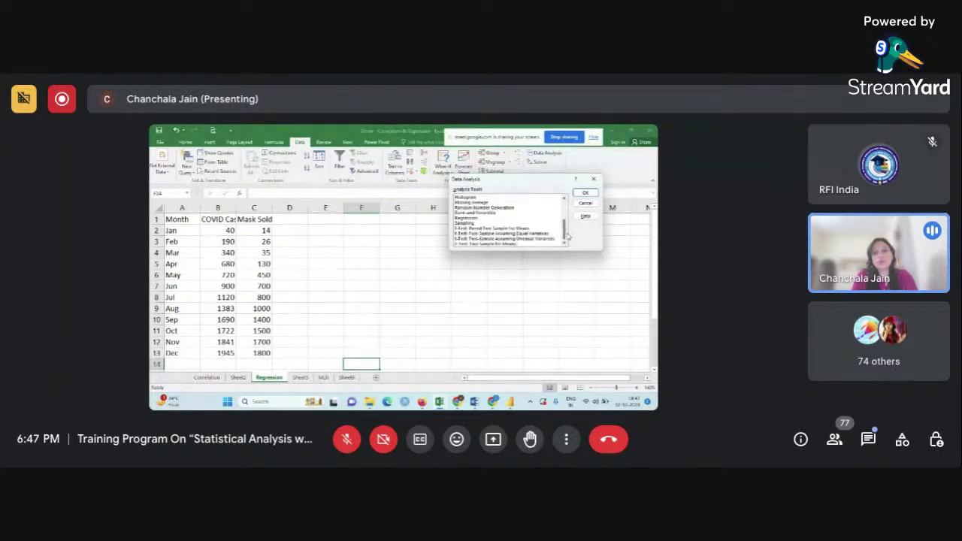
pyautogui.click(465, 218)
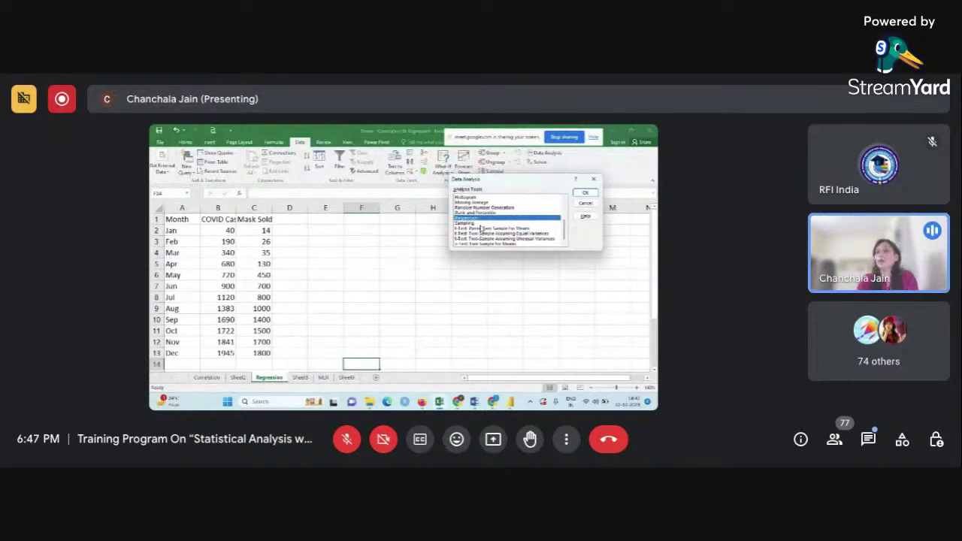
pyautogui.click(594, 193)
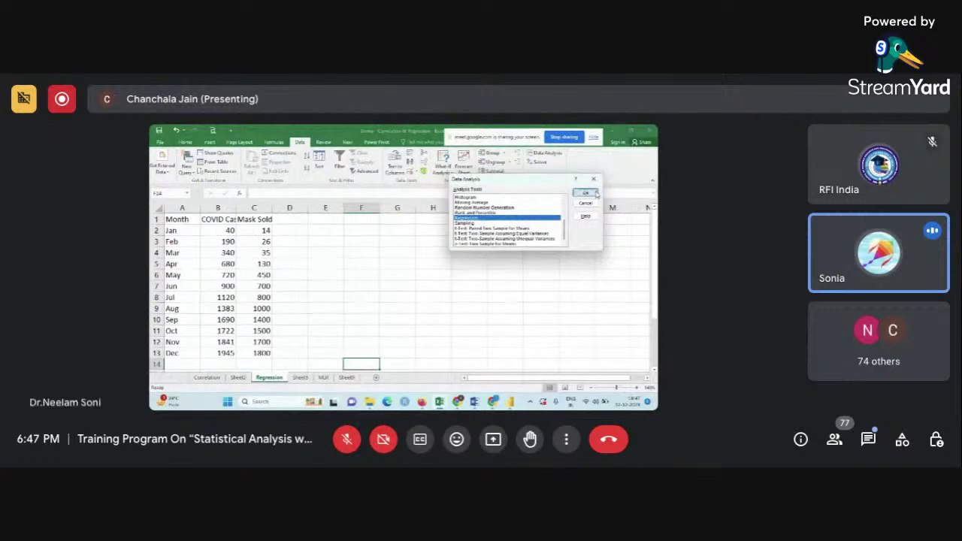
# Step: Clear the leftover Input Y and X ranges in the Regression settings and disable Labels and Confidence Level
pyautogui.press('BackSpace')
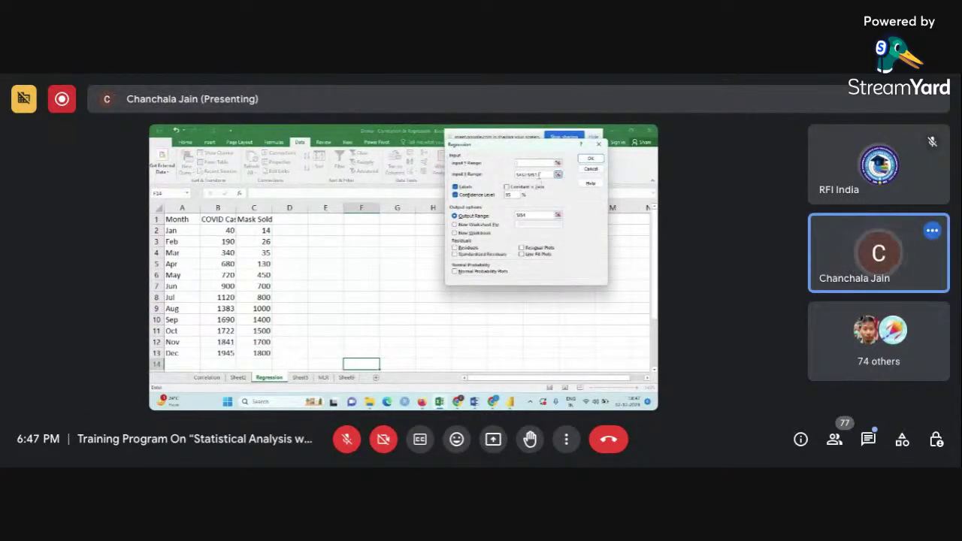
pyautogui.moveTo(556, 174); pyautogui.dragTo(517, 174)
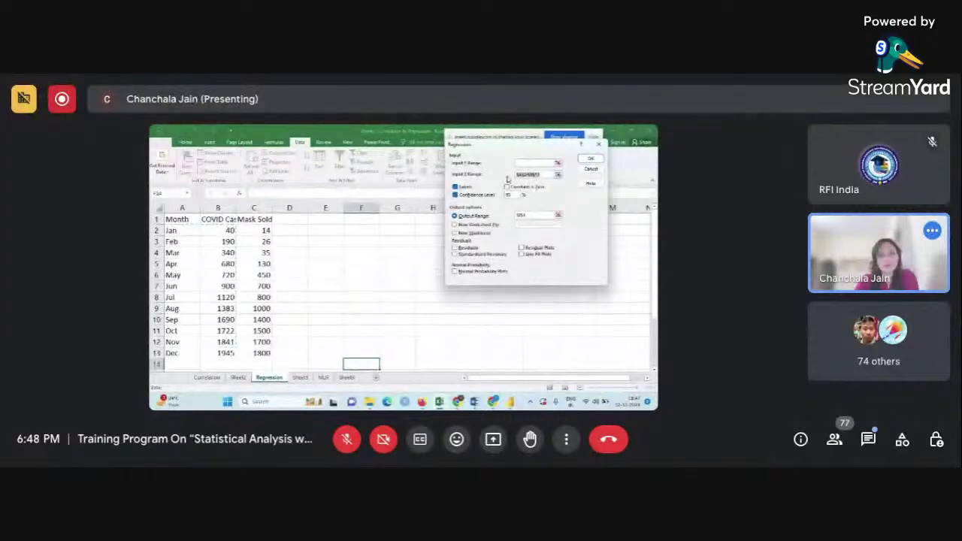
pyautogui.write('B')
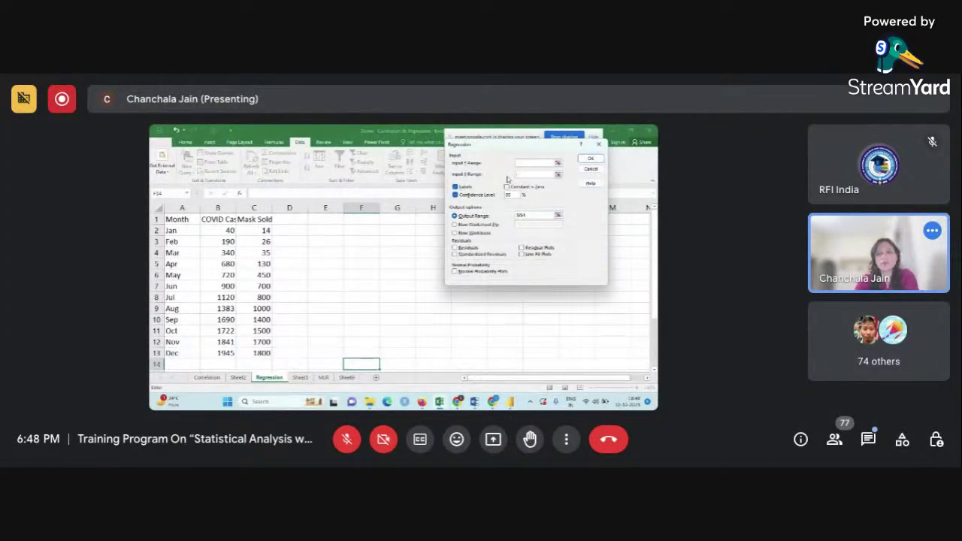
pyautogui.click(455, 195)
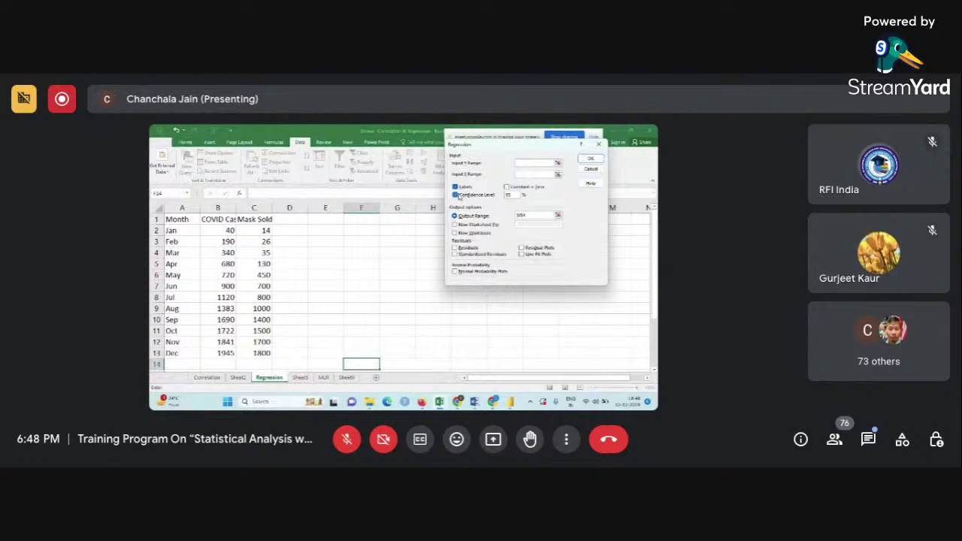
pyautogui.click(453, 184)
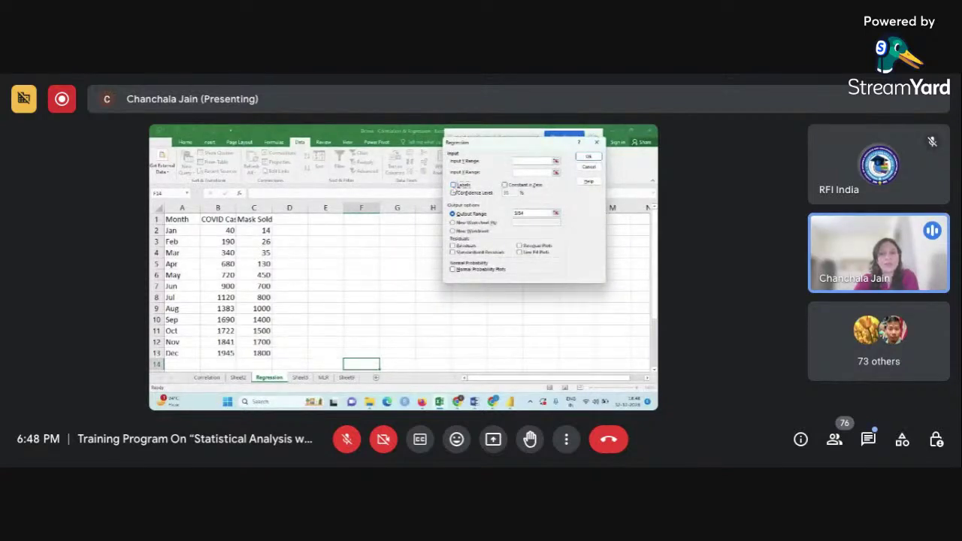
# Step: Set the regression's Input Y Range to Mask Sold (C1:C13) and Input X Range to COVID cases (B1:B13), with Labels enabled
pyautogui.click(531, 163)
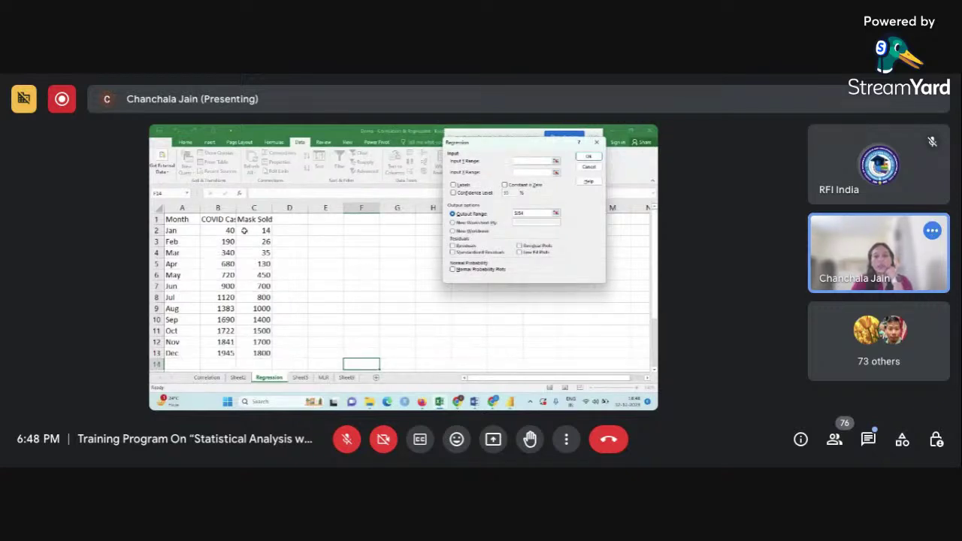
pyautogui.moveTo(253, 218); pyautogui.dragTo(260, 352)
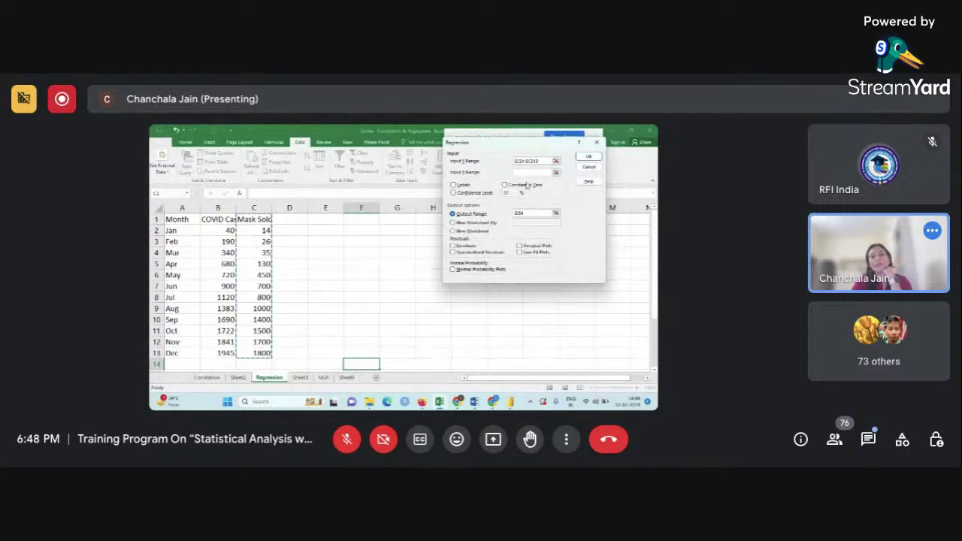
pyautogui.click(525, 172)
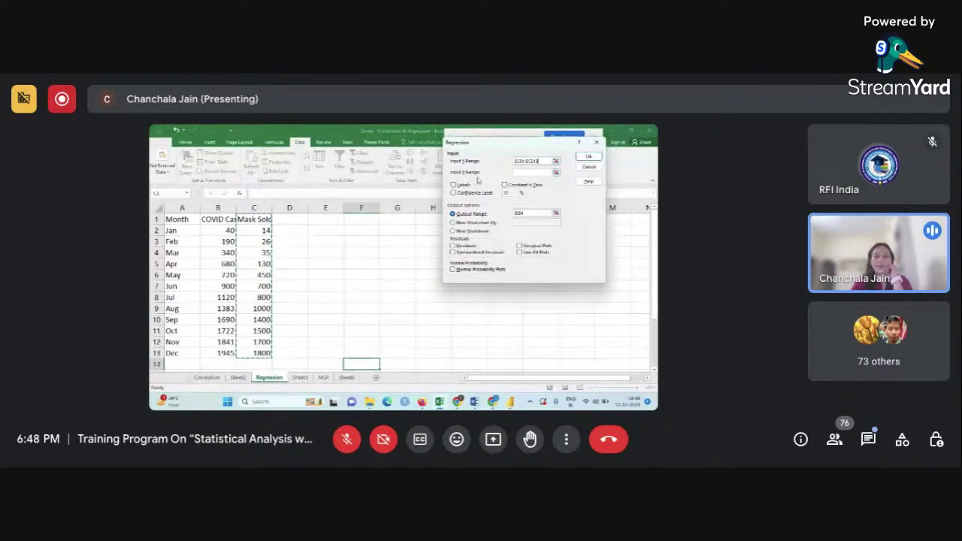
pyautogui.click(520, 172)
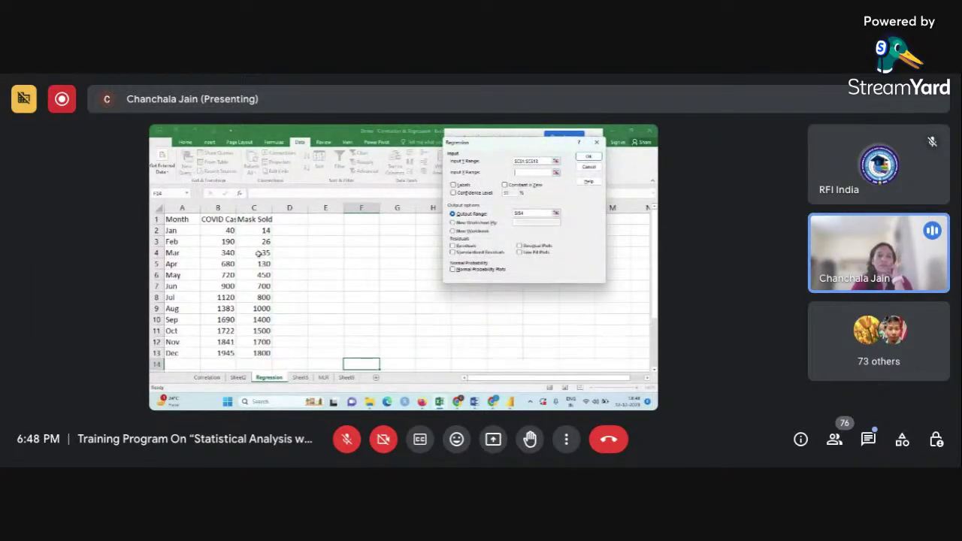
pyautogui.moveTo(222, 218); pyautogui.dragTo(223, 353)
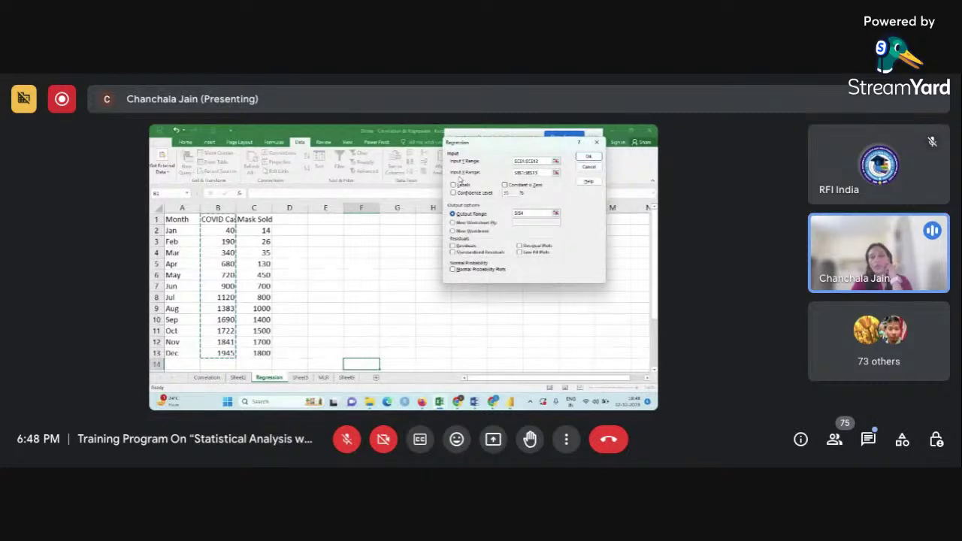
pyautogui.click(454, 184)
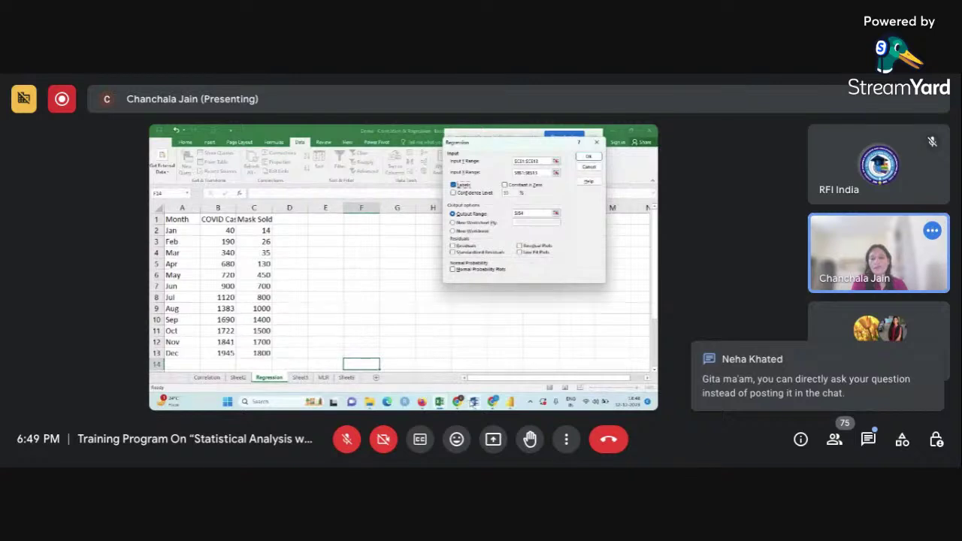
# Step: Switch to the Word notes and review the regression equation Y = a + bX, highlighting its a and b terms
pyautogui.moveTo(475, 403)
pyautogui.click(589, 354)
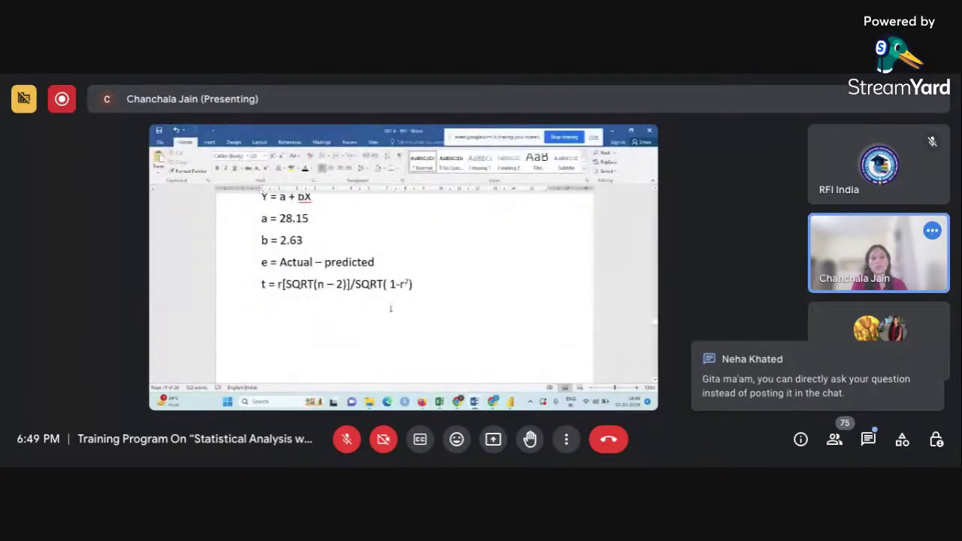
pyautogui.scroll(5, 390, 308)
pyautogui.scroll(2, 319, 287)
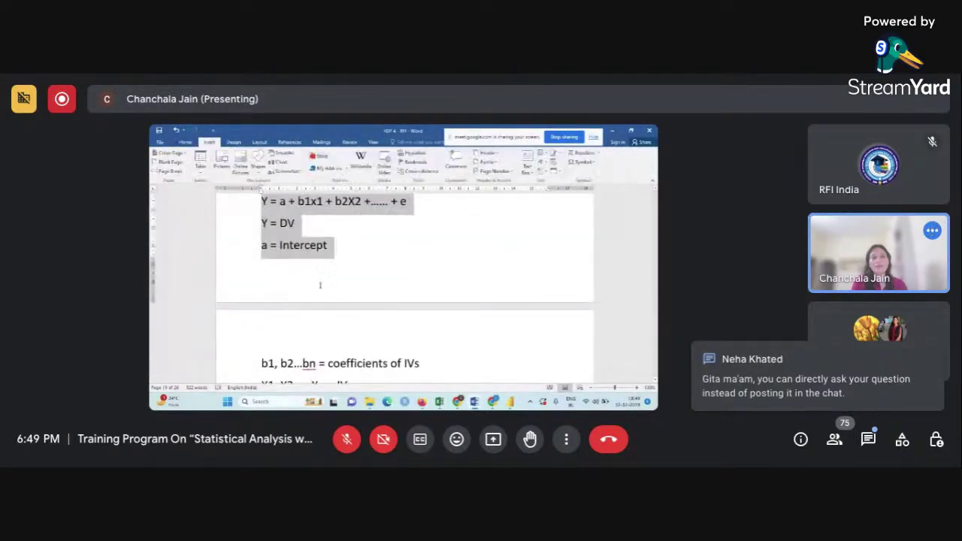
pyautogui.scroll(-8, 319, 287)
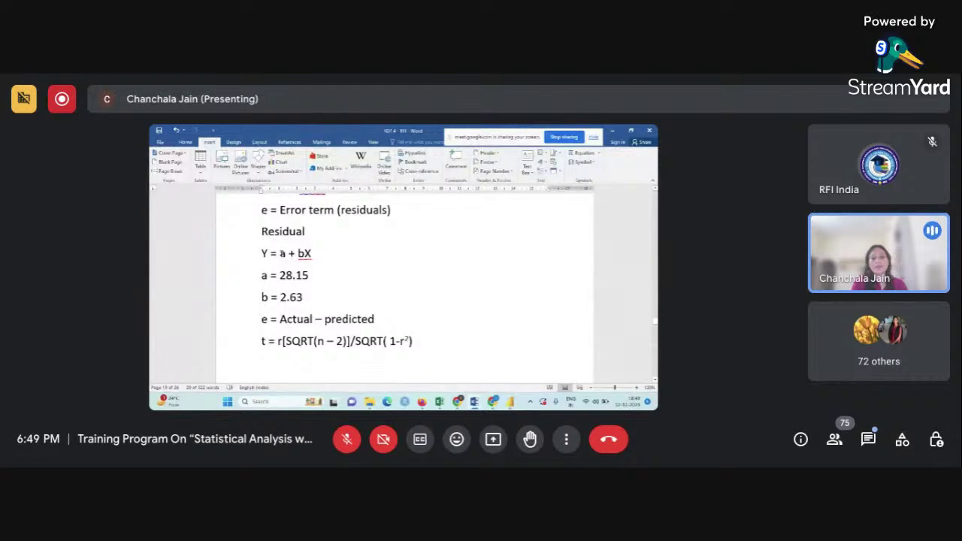
pyautogui.moveTo(279, 253); pyautogui.dragTo(286, 253)
pyautogui.moveTo(298, 253); pyautogui.dragTo(305, 253)
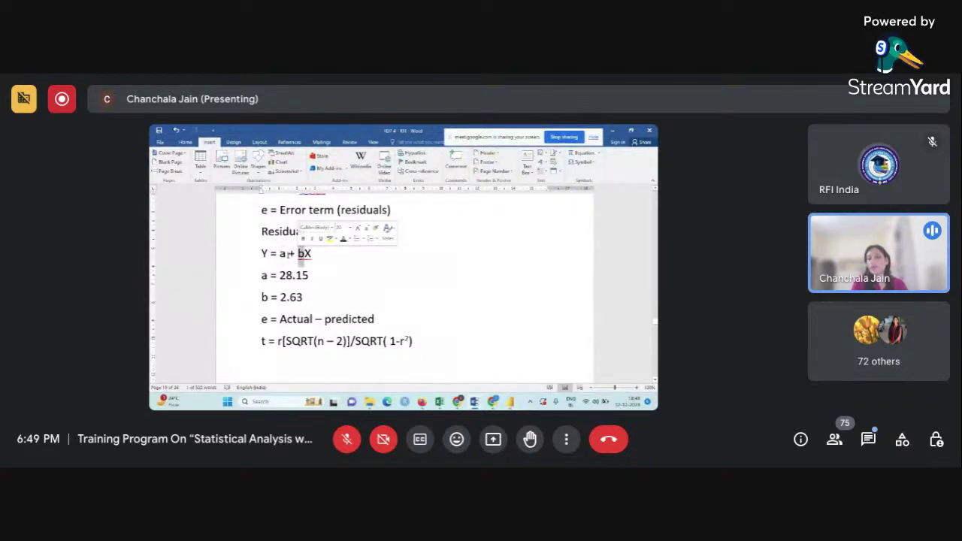
pyautogui.click(284, 254)
pyautogui.moveTo(284, 254); pyautogui.dragTo(278, 254)
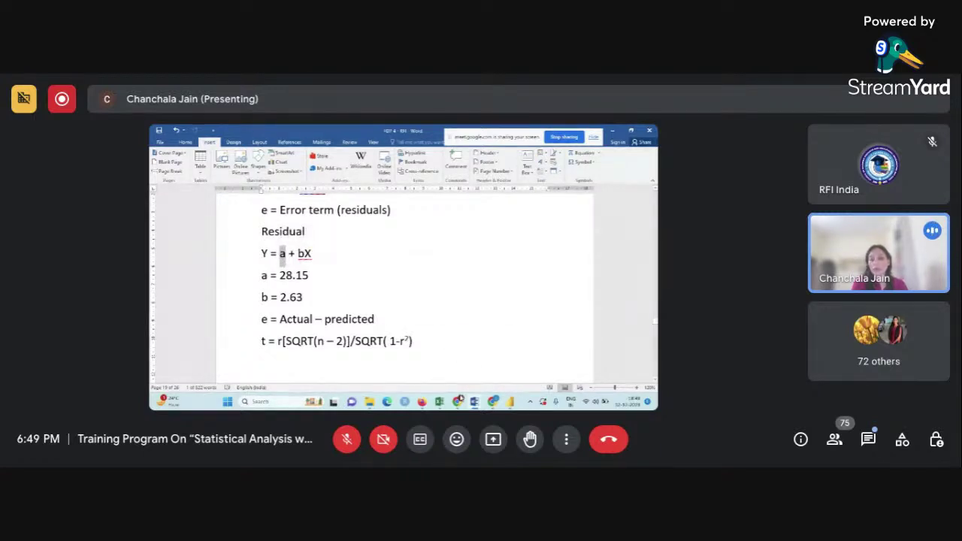
# Step: Return to the Excel demo workbook and run the regression with Confidence Level enabled and the output range starting at F3
pyautogui.moveTo(440, 402)
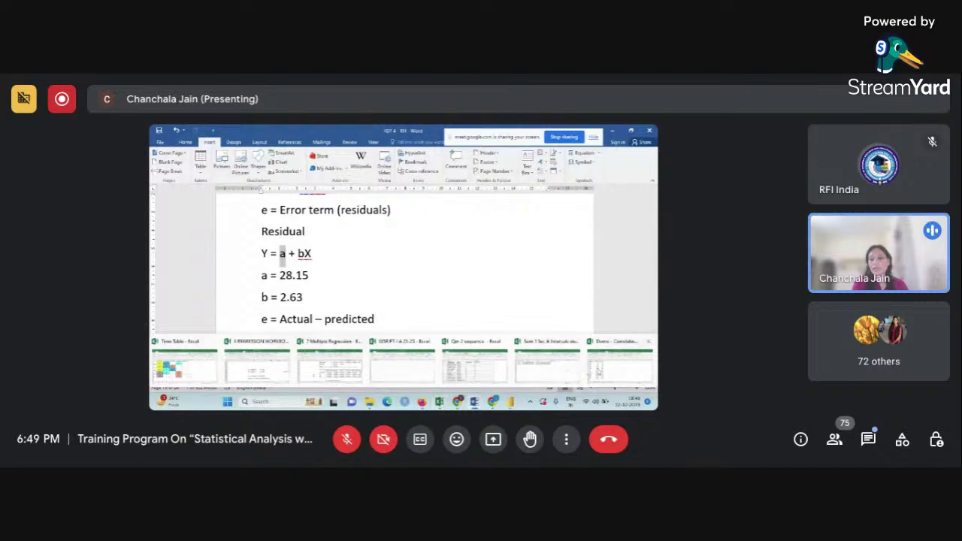
pyautogui.click(593, 368)
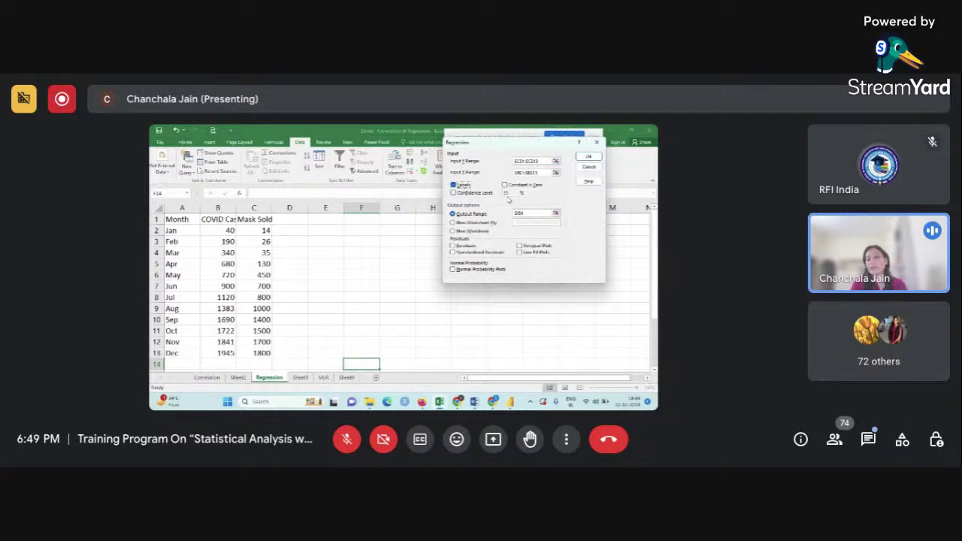
pyautogui.click(528, 213)
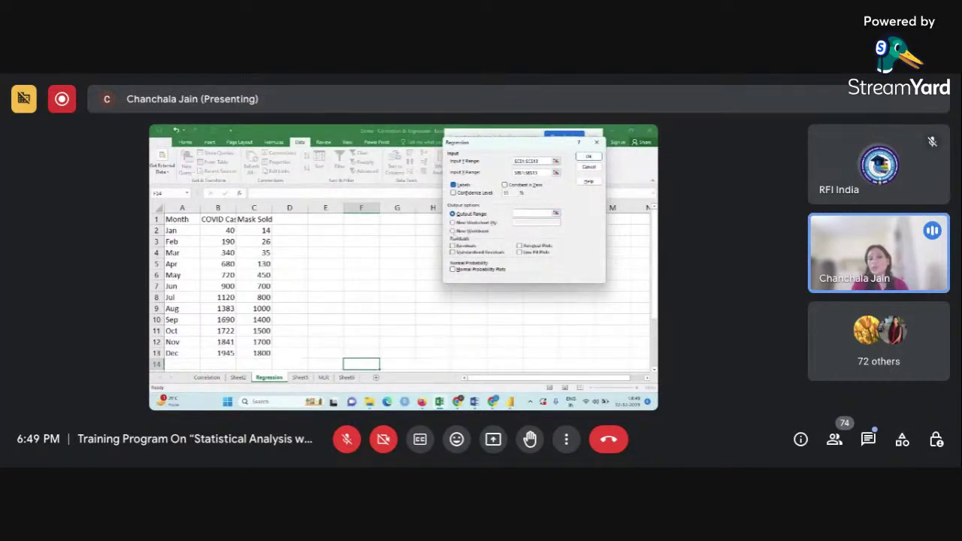
pyautogui.click(357, 245)
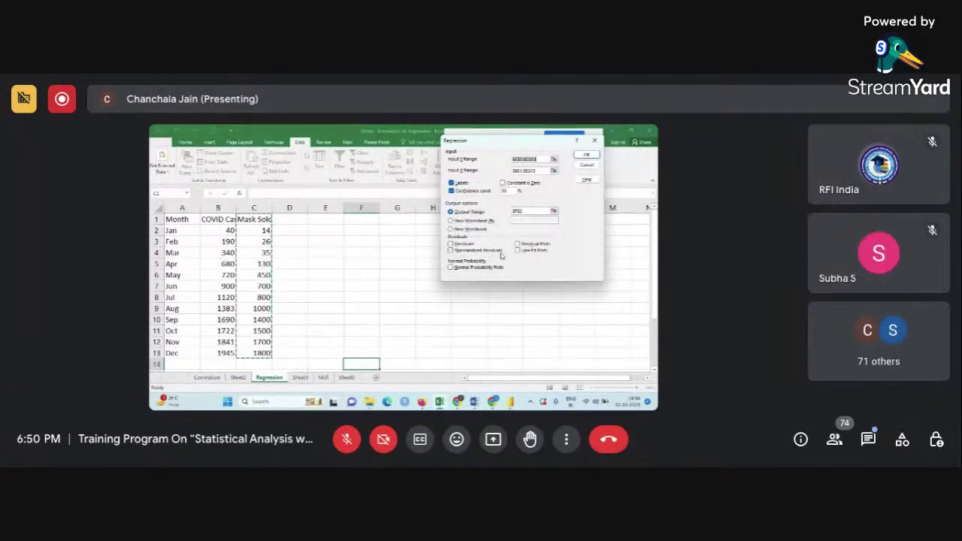
pyautogui.click(580, 156)
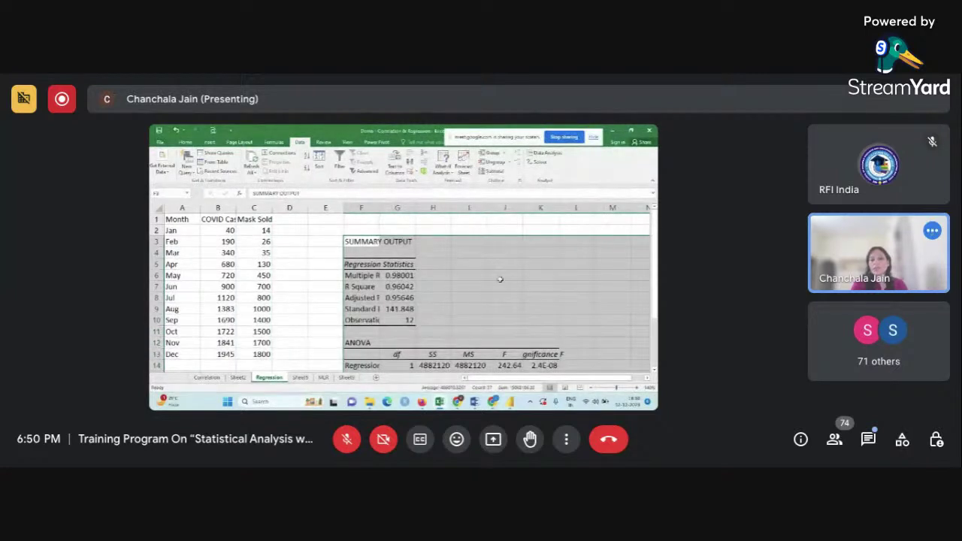
# Step: Widen column F so the regression output's row labels fit in full
pyautogui.click(500, 280)
pyautogui.scroll(-1, 499, 279)
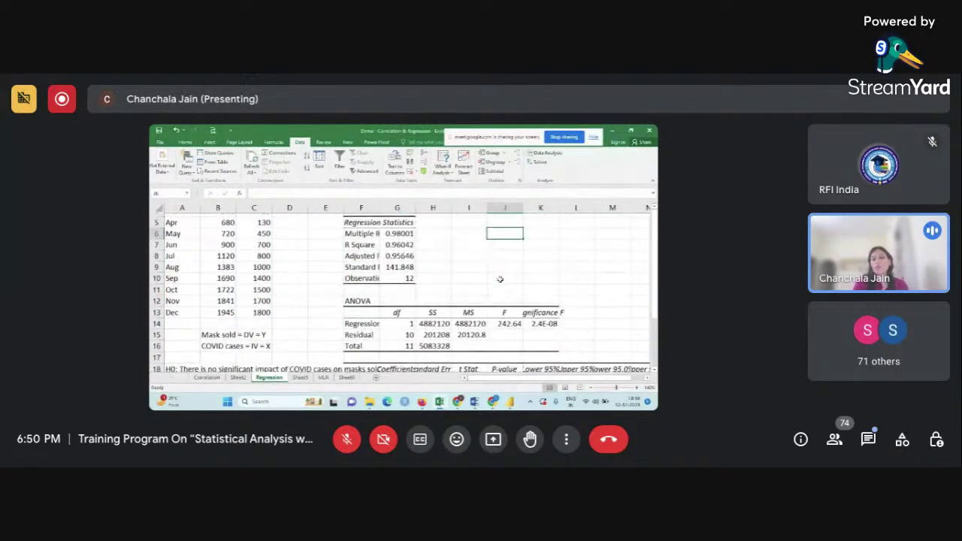
pyautogui.scroll(1, 500, 280)
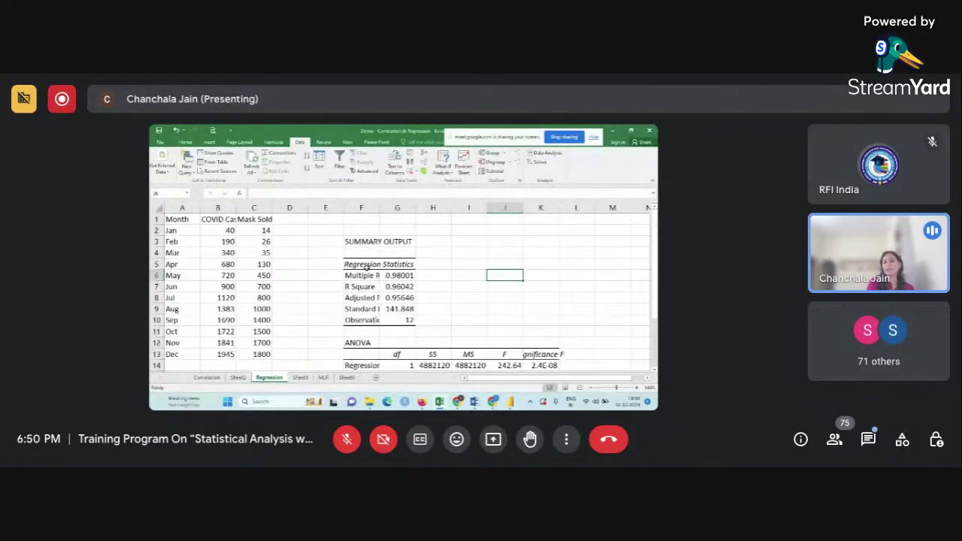
pyautogui.click(365, 267)
pyautogui.moveTo(380, 207); pyautogui.dragTo(411, 209)
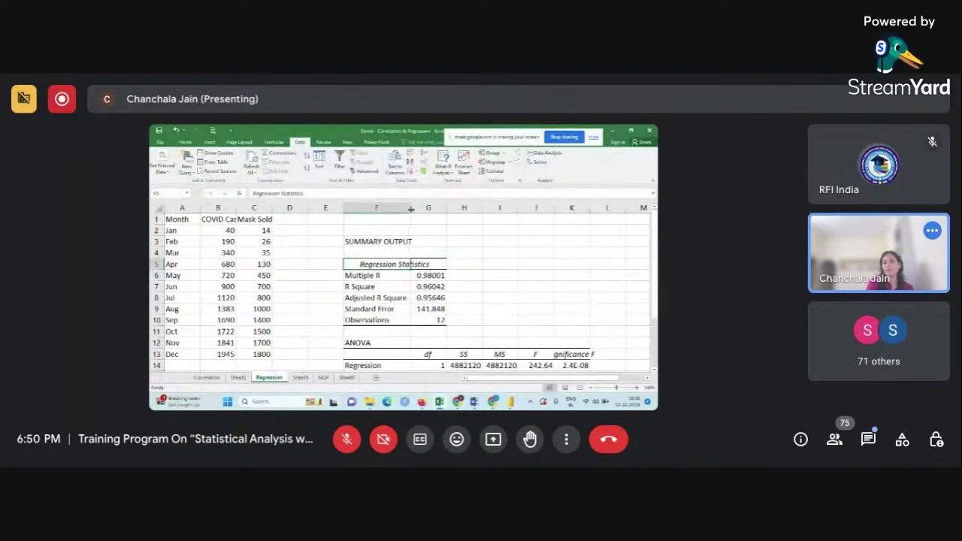
# Step: Examine the regression statistics in the summary output: Observations, Multiple R, R Square and Adjusted R Square
pyautogui.click(428, 320)
pyautogui.moveTo(457, 401)
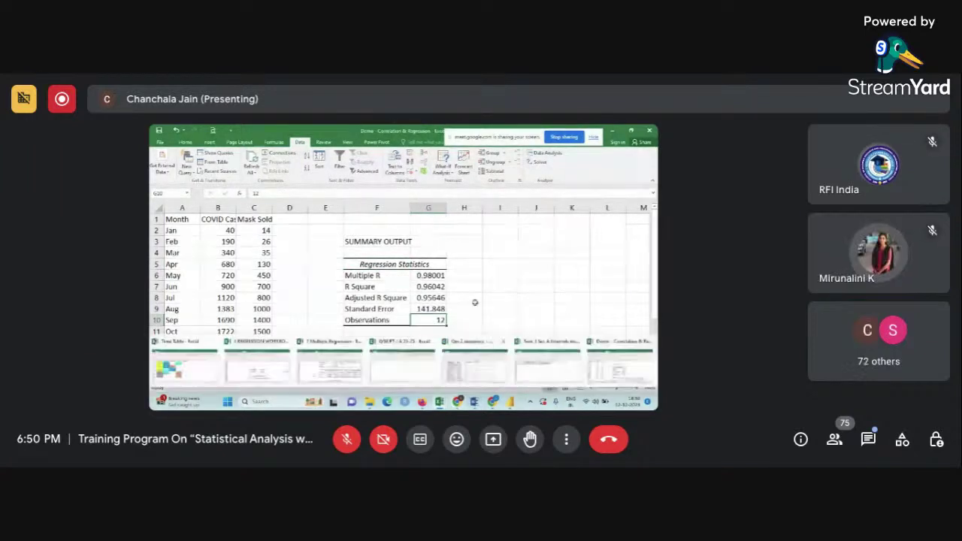
pyautogui.click(500, 263)
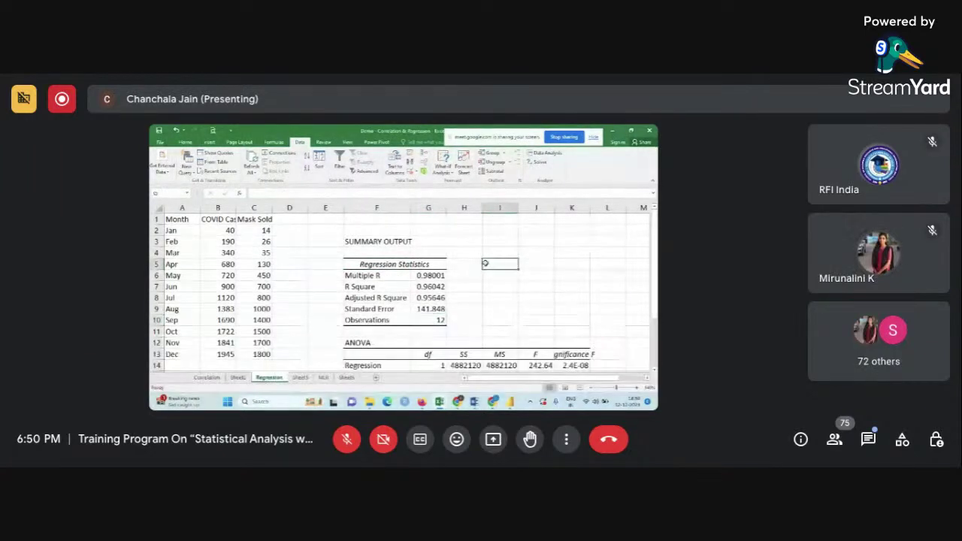
pyautogui.click(396, 276)
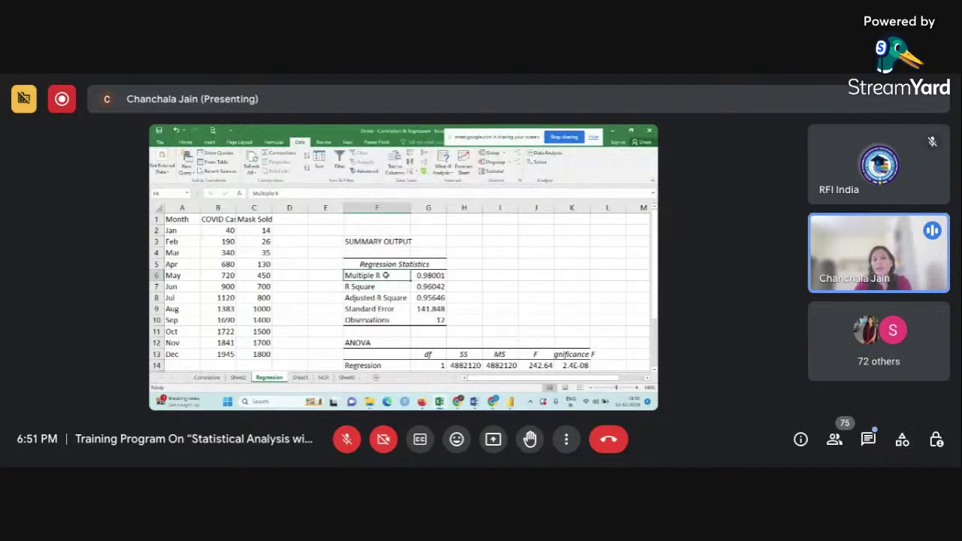
pyautogui.click(424, 275)
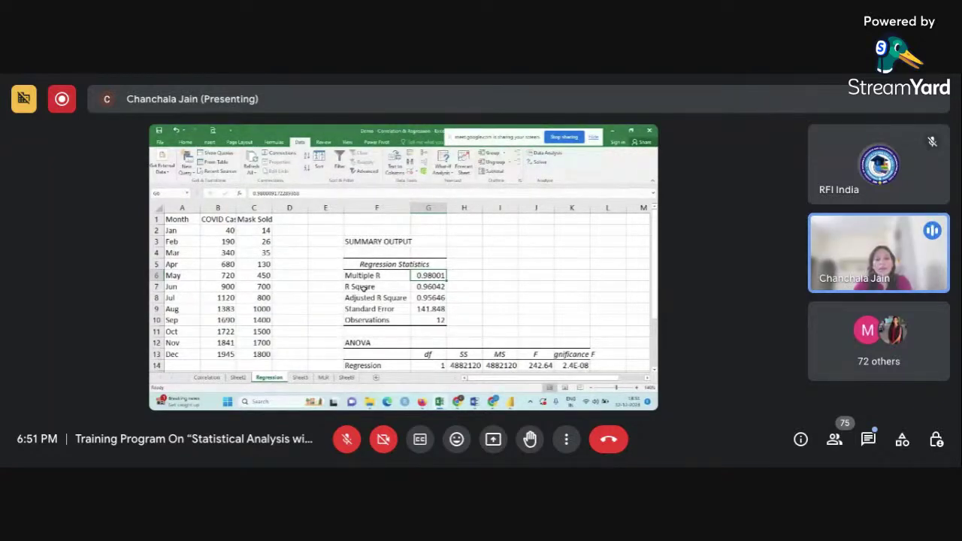
pyautogui.click(363, 287)
pyautogui.click(362, 298)
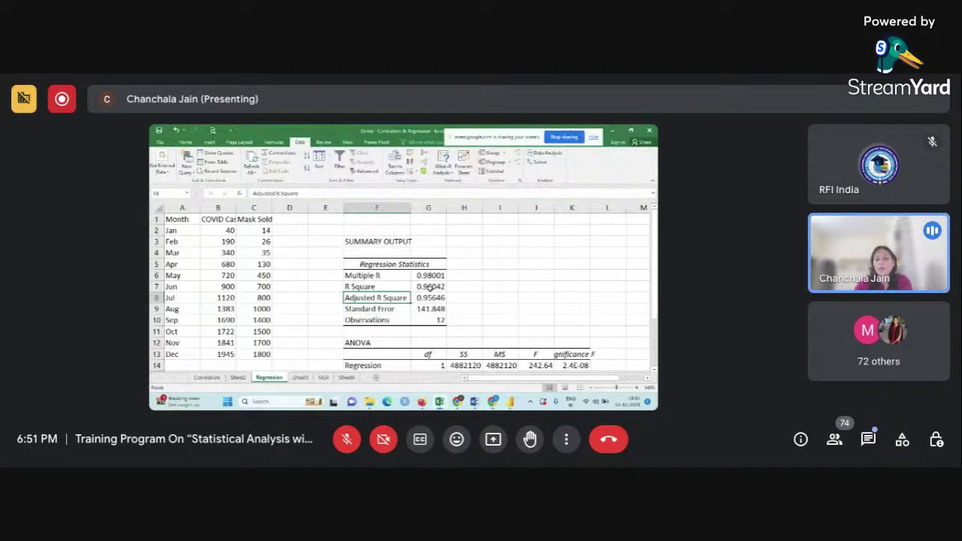
pyautogui.click(389, 287)
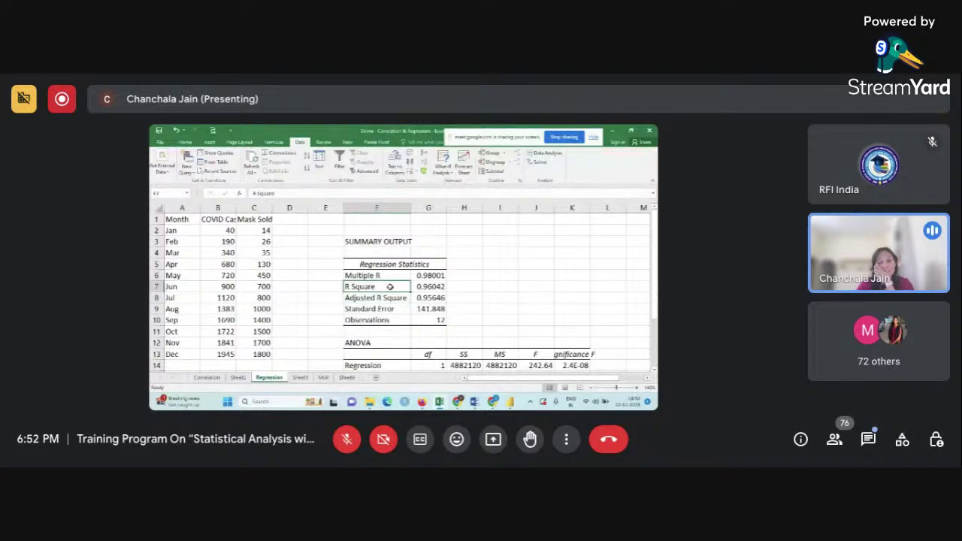
pyautogui.moveTo(412, 287); pyautogui.dragTo(425, 287)
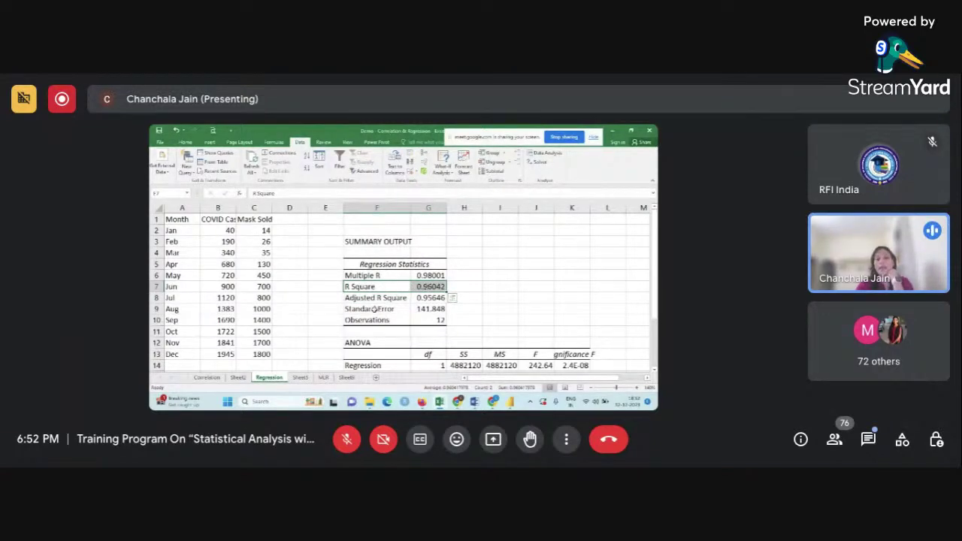
pyautogui.moveTo(370, 301); pyautogui.dragTo(425, 298)
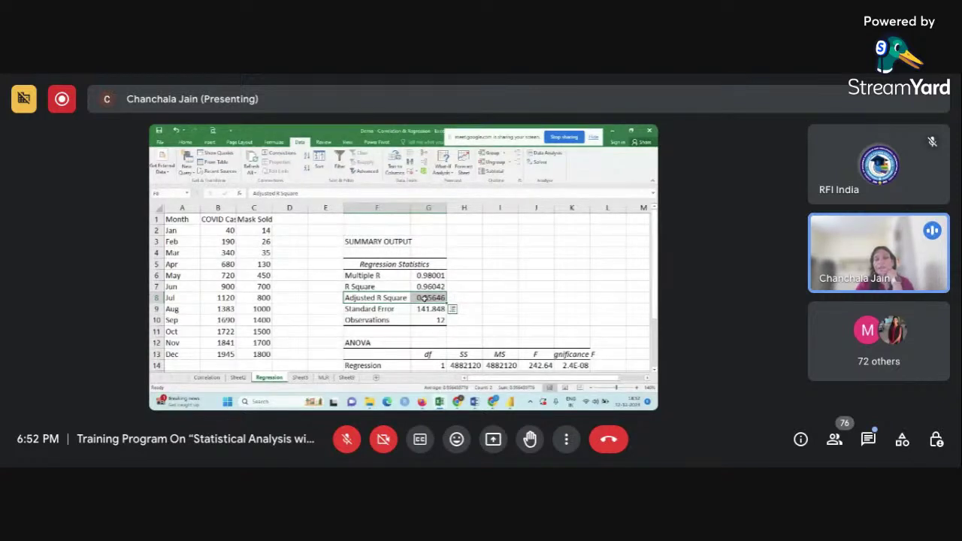
pyautogui.click(382, 287)
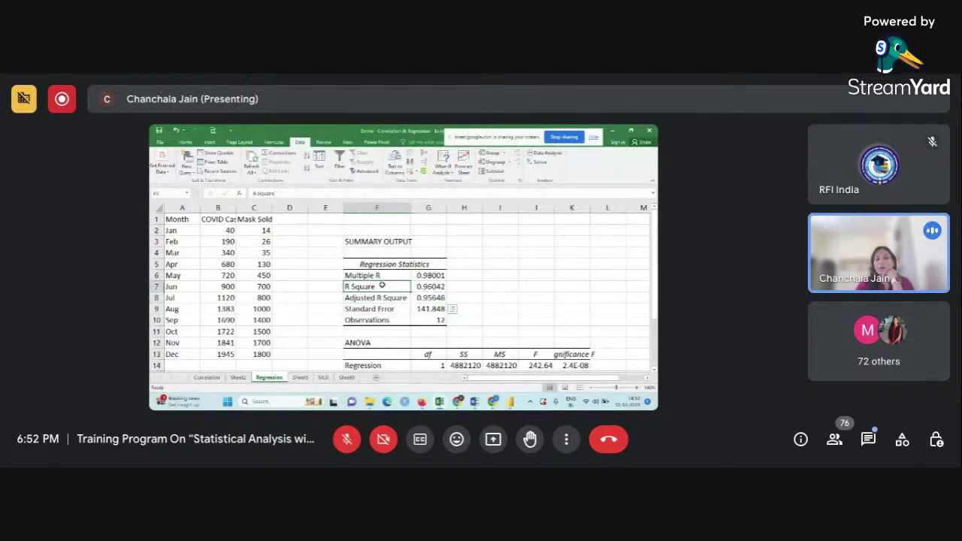
# Step: Enter the note "shows % variance in DV due to IV OR % of DV explained by IV" in H7 beside the R Square value
pyautogui.click(492, 287)
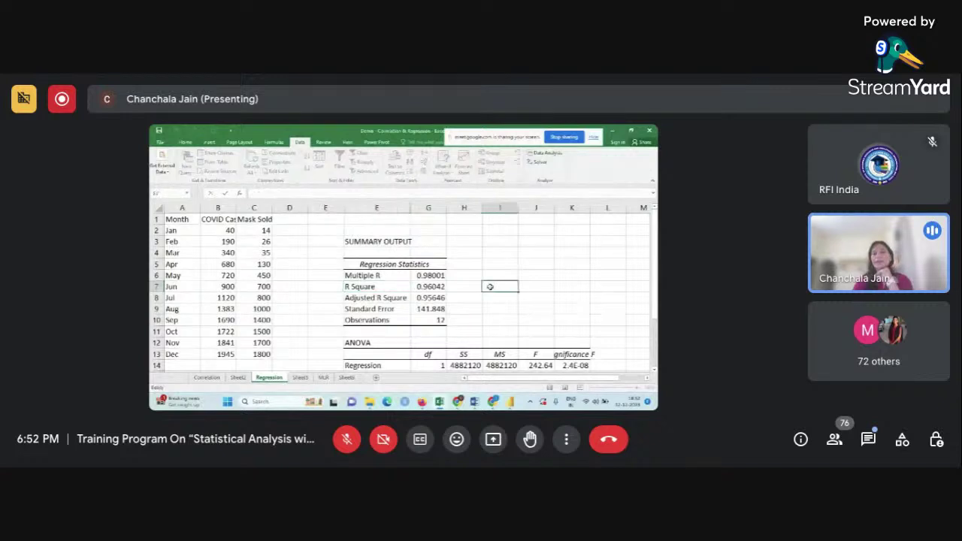
pyautogui.click(465, 288)
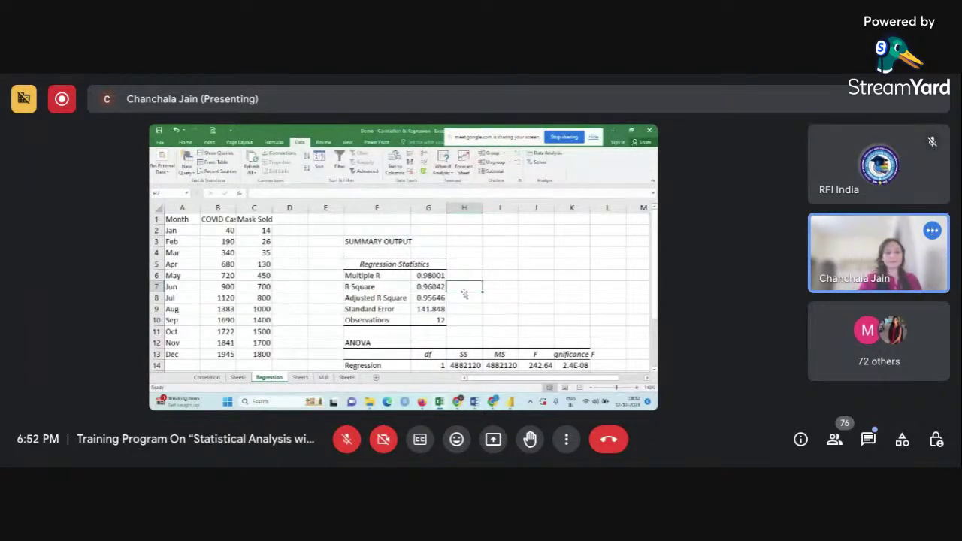
pyautogui.write('sh')
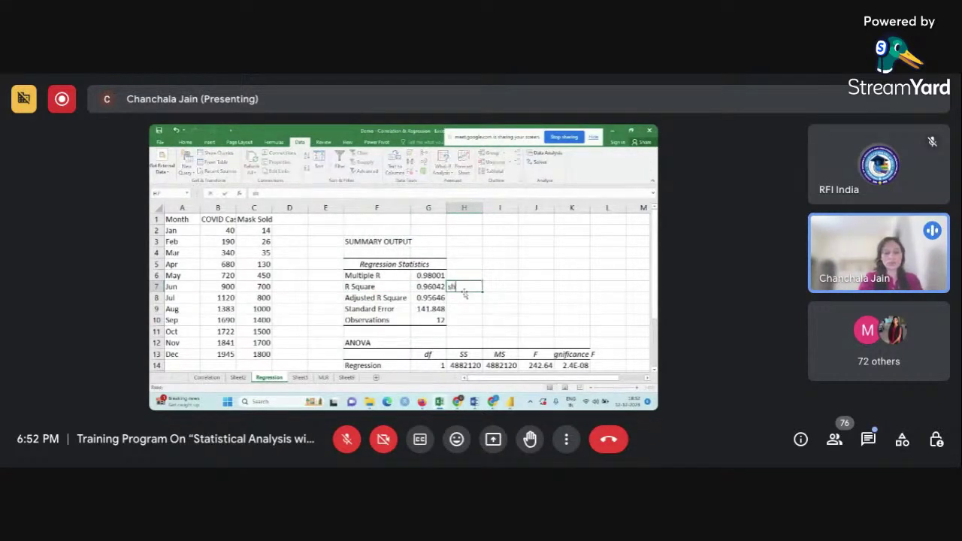
pyautogui.write('ows % va')
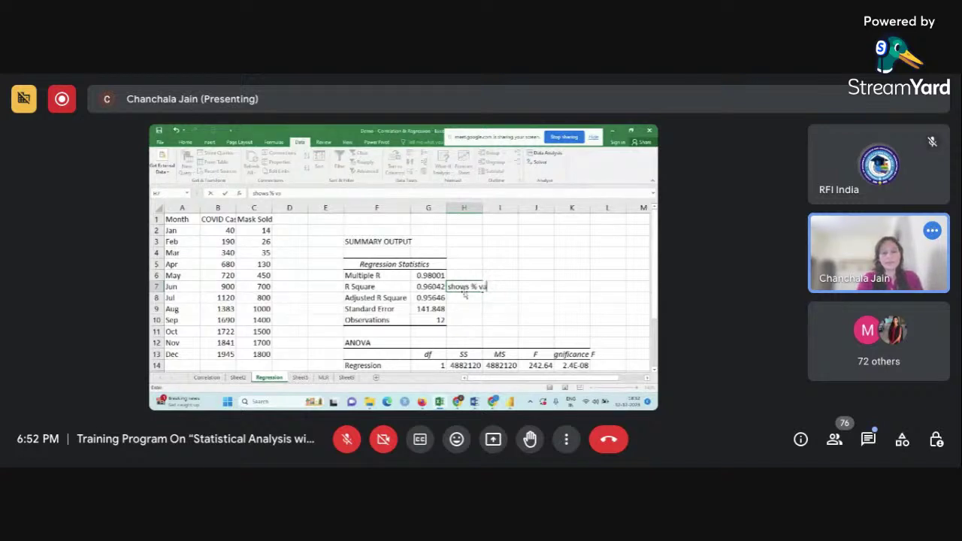
pyautogui.write('ri')
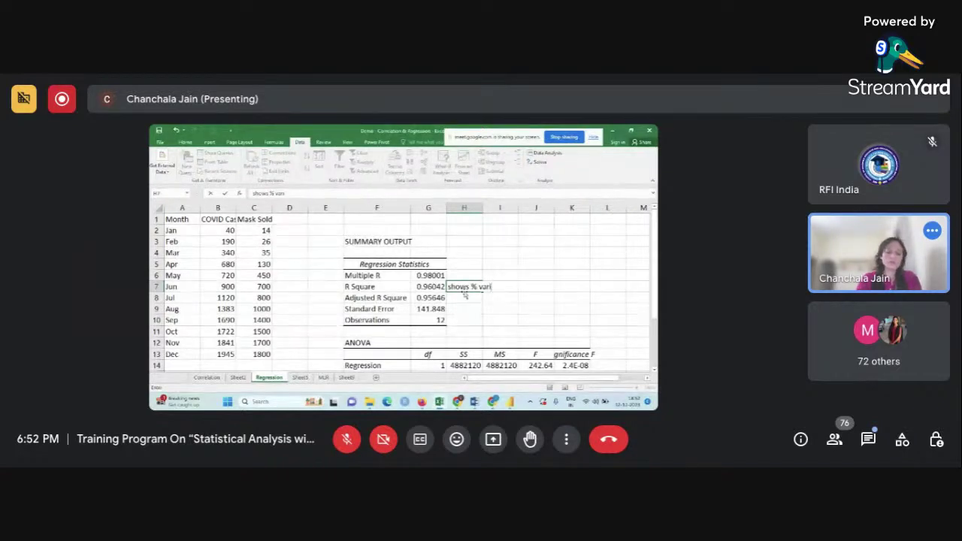
pyautogui.write('n')
pyautogui.press('BackSpace')
pyautogui.write('ance i')
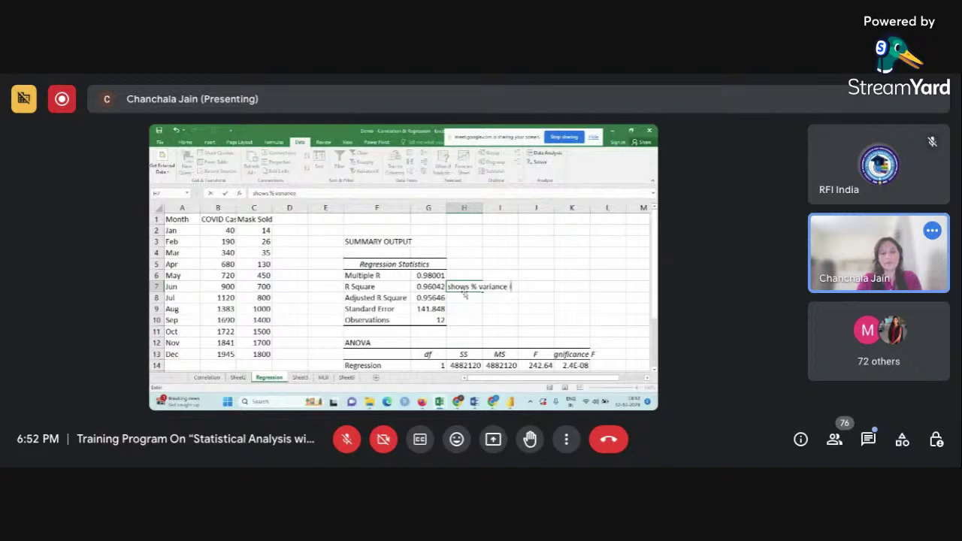
pyautogui.write('n DV due t')
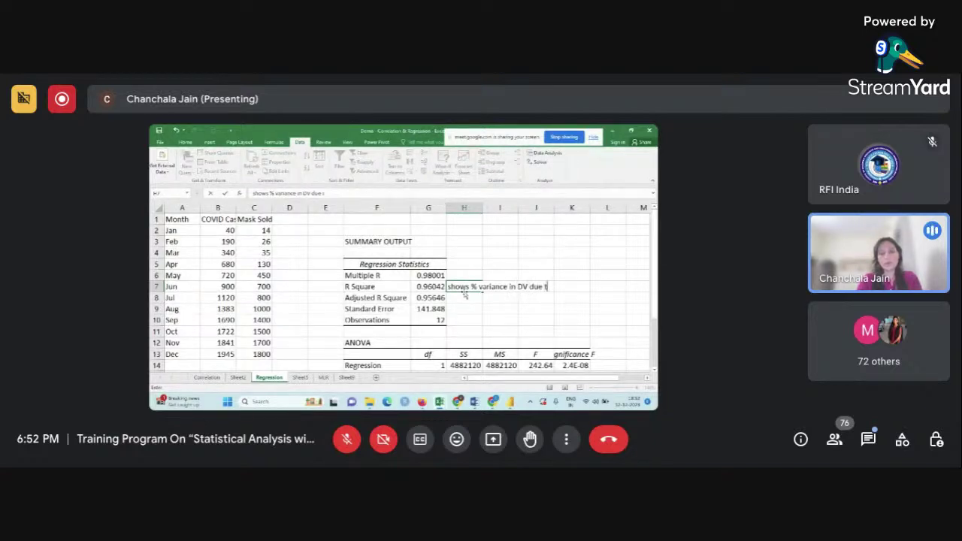
pyautogui.write('o IV')
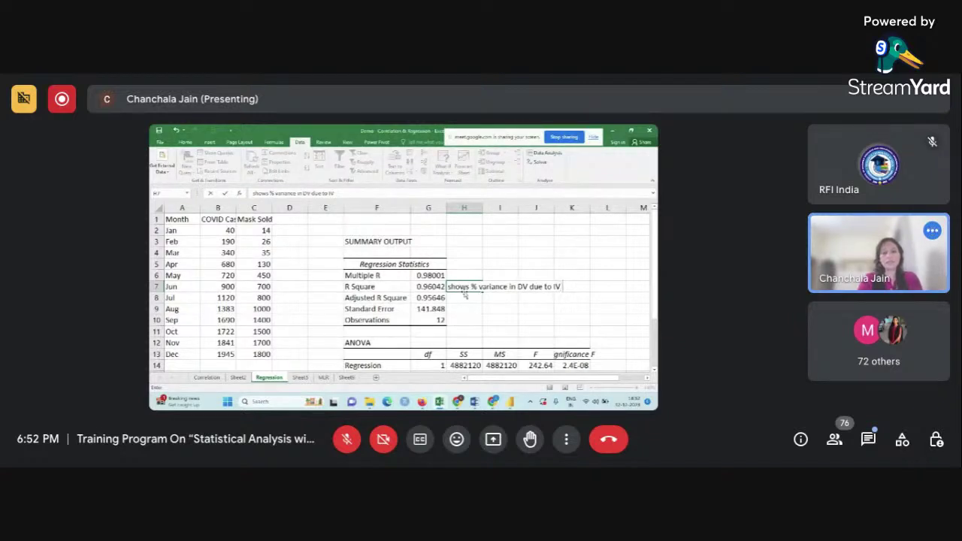
pyautogui.write('OR')
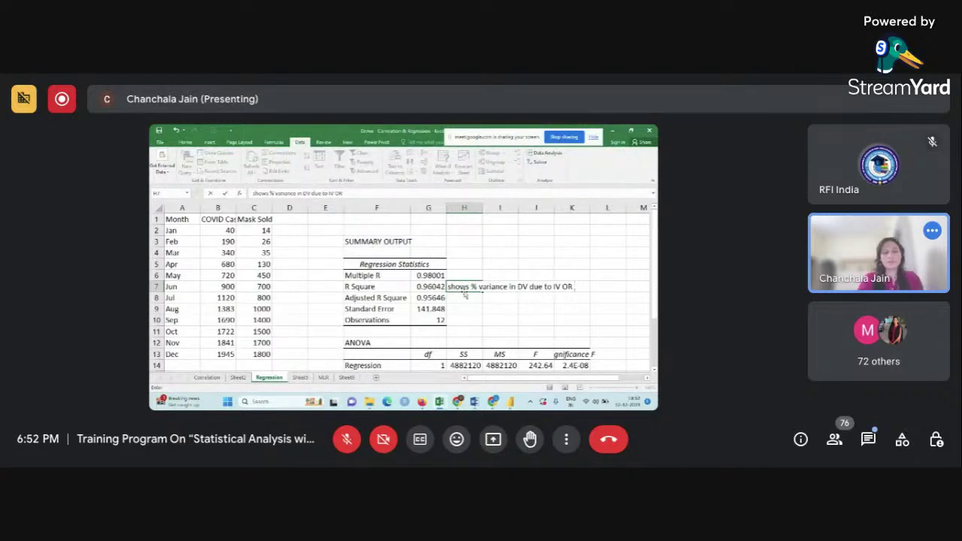
pyautogui.write(' %')
pyautogui.write(' of D')
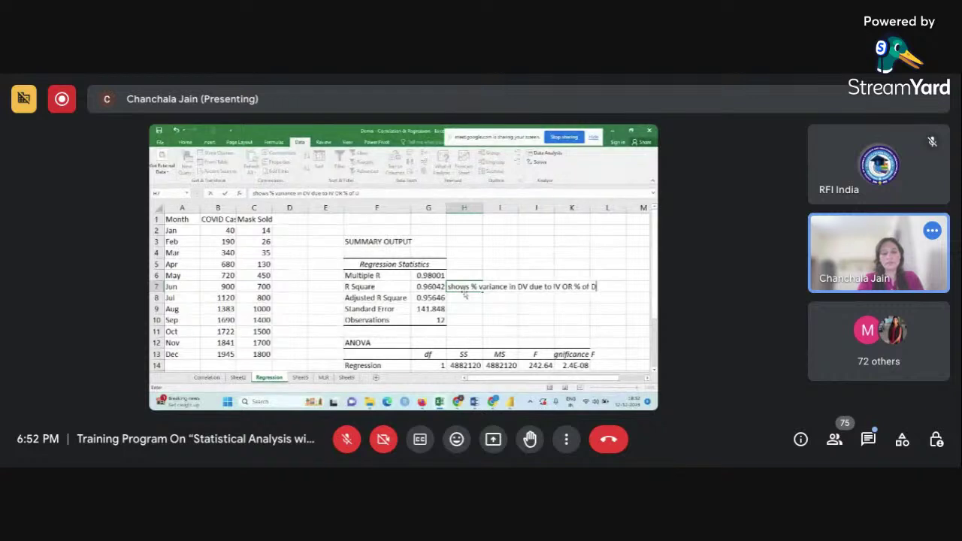
pyautogui.write('V expl')
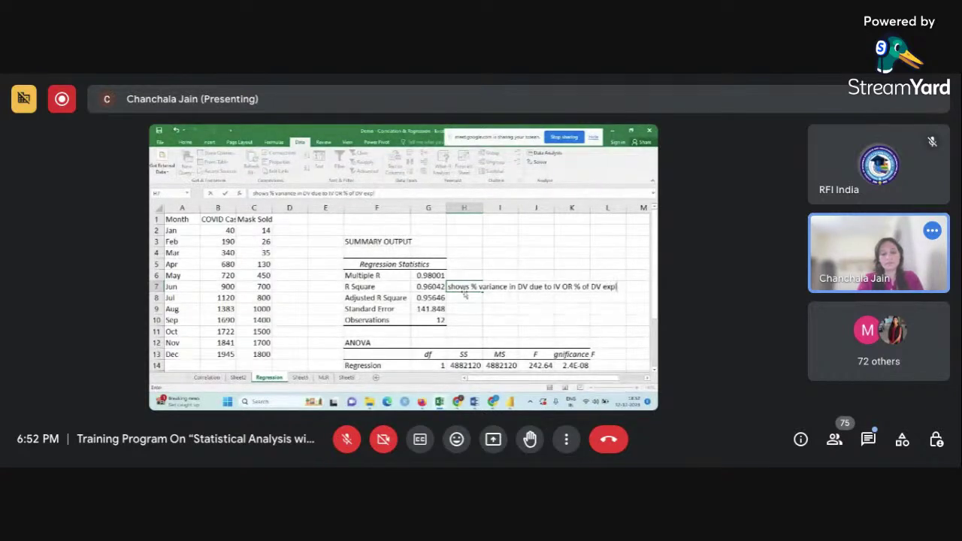
pyautogui.write('ained by IV')
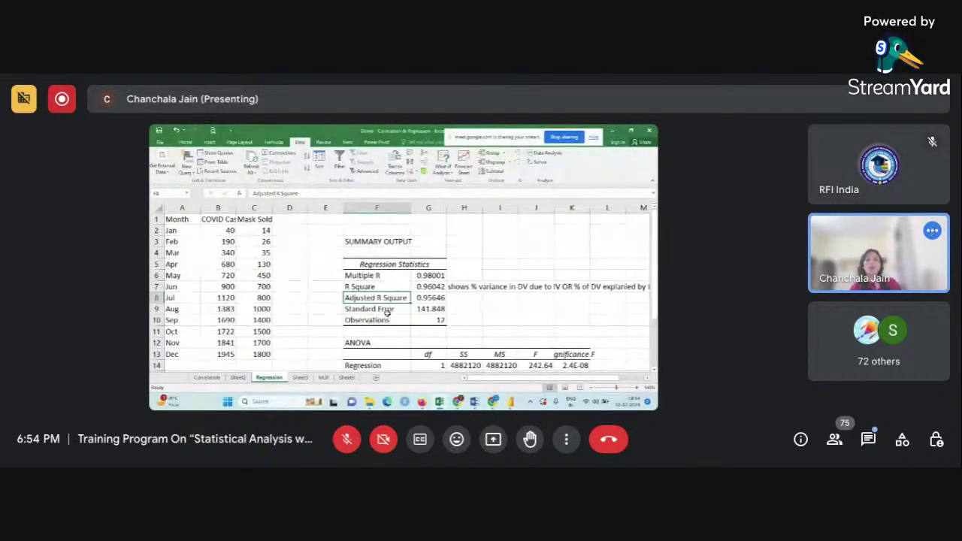
# Step: Review the ANOVA table and enter "<.05" in L14 beside its Significance F value
pyautogui.click(384, 320)
pyautogui.scroll(-2, 384, 321)
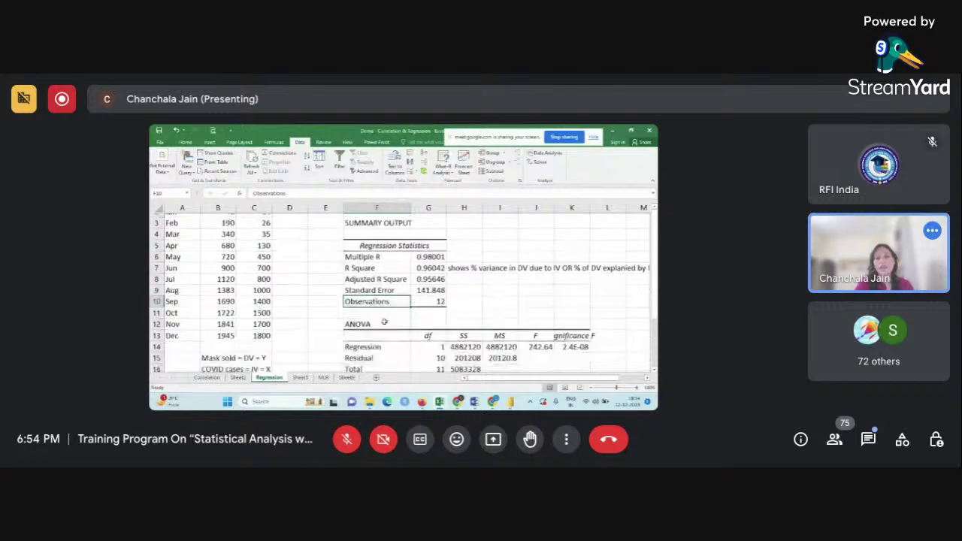
pyautogui.moveTo(359, 299); pyautogui.dragTo(595, 344)
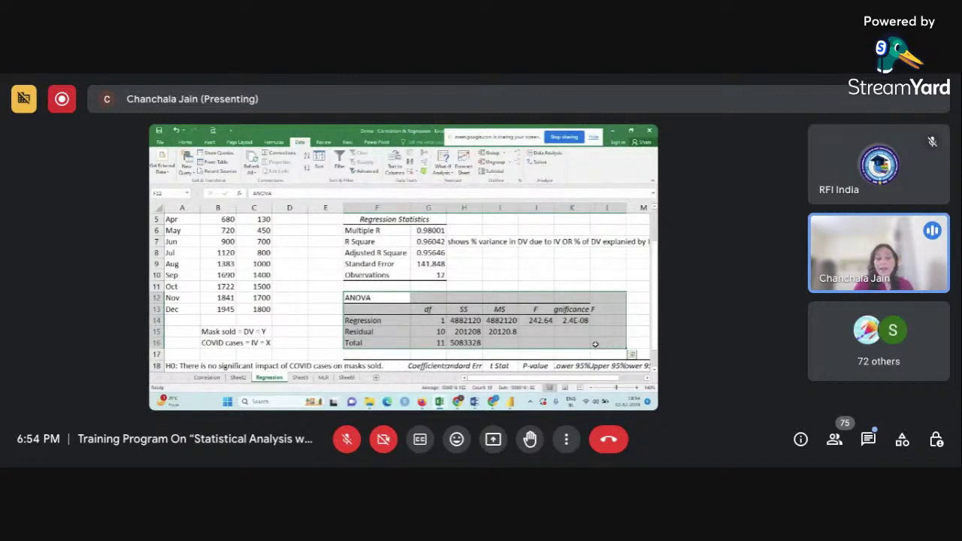
pyautogui.click(595, 344)
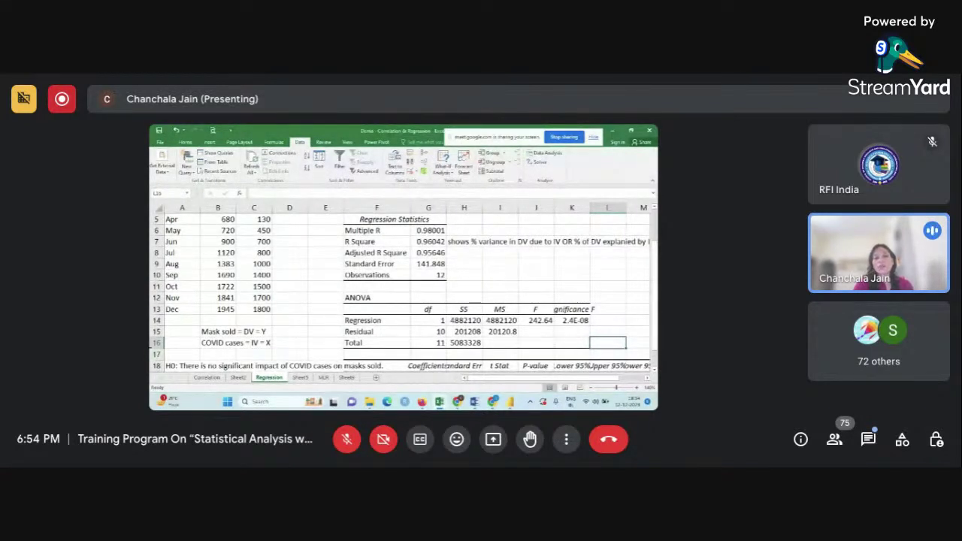
pyautogui.click(584, 320)
pyautogui.click(604, 321)
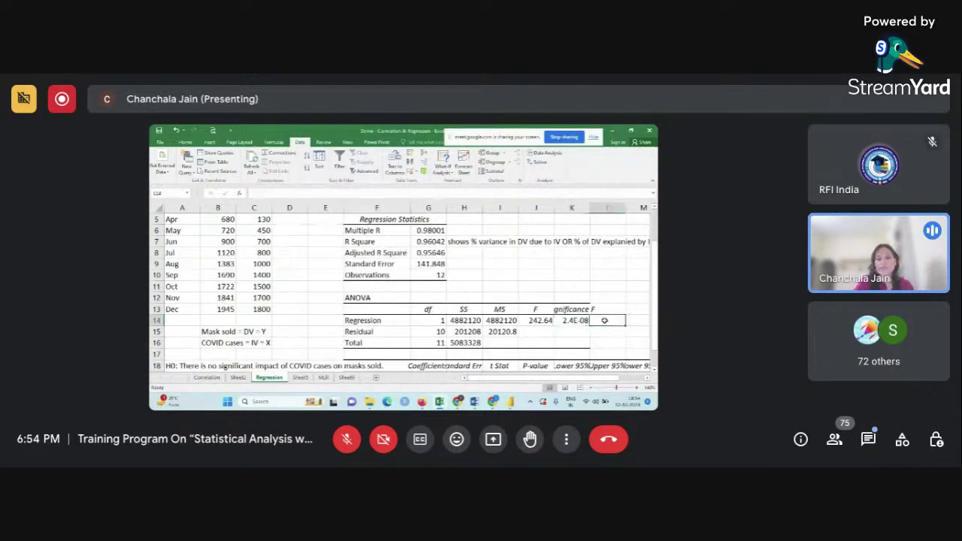
pyautogui.write('<.05')
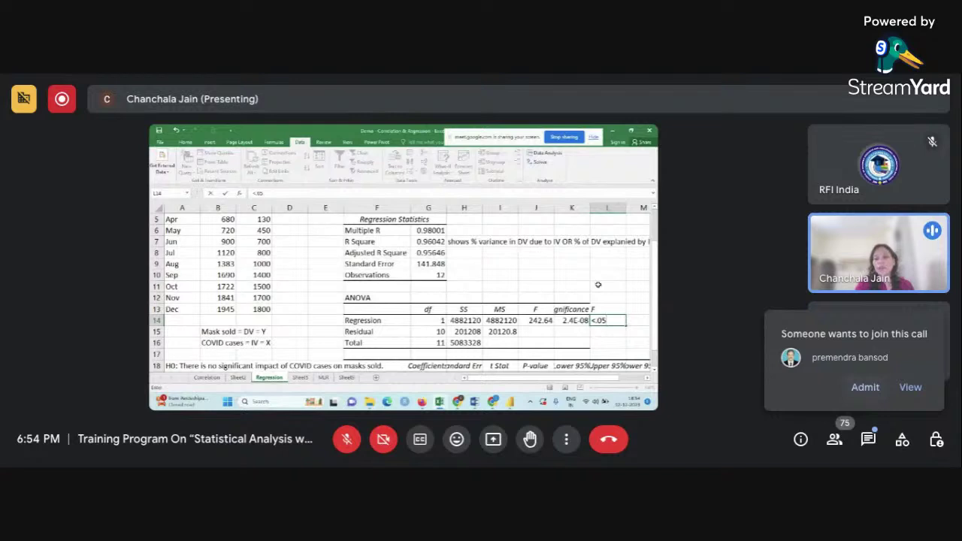
pyautogui.click(598, 284)
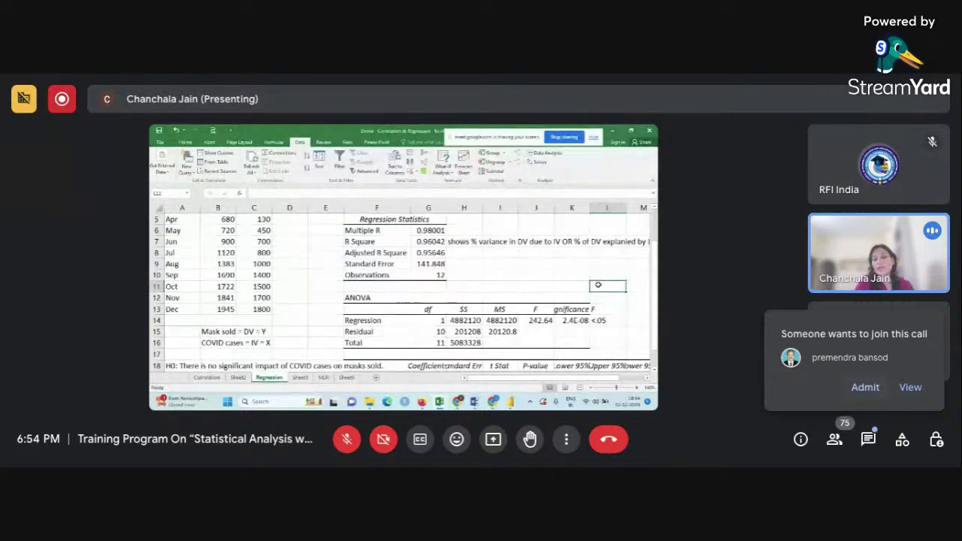
# Step: Examine the coefficients table: the Intercept and COVID Cases rows with their coefficients, t Stat and P-value
pyautogui.scroll(-1, 598, 285)
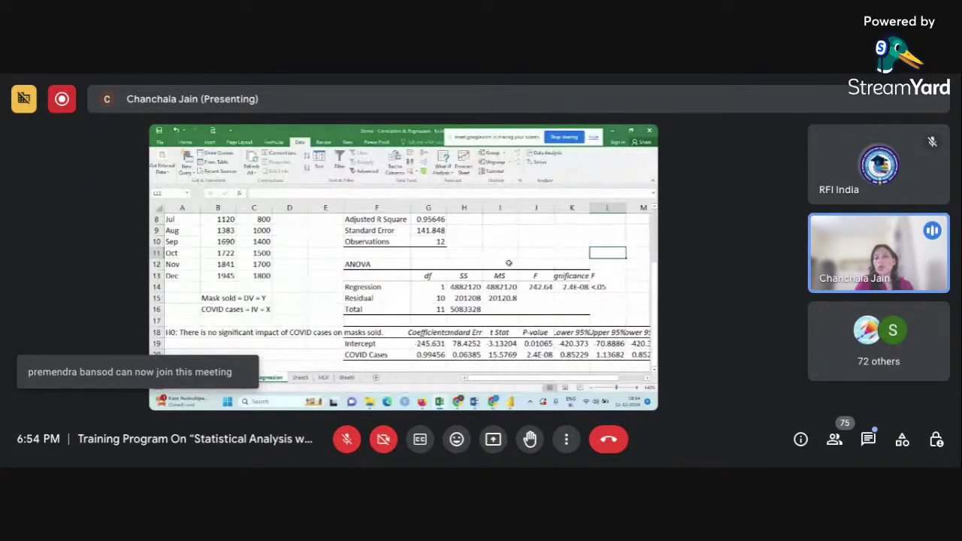
pyautogui.scroll(-1, 523, 298)
pyautogui.hscroll(1, 523, 298)
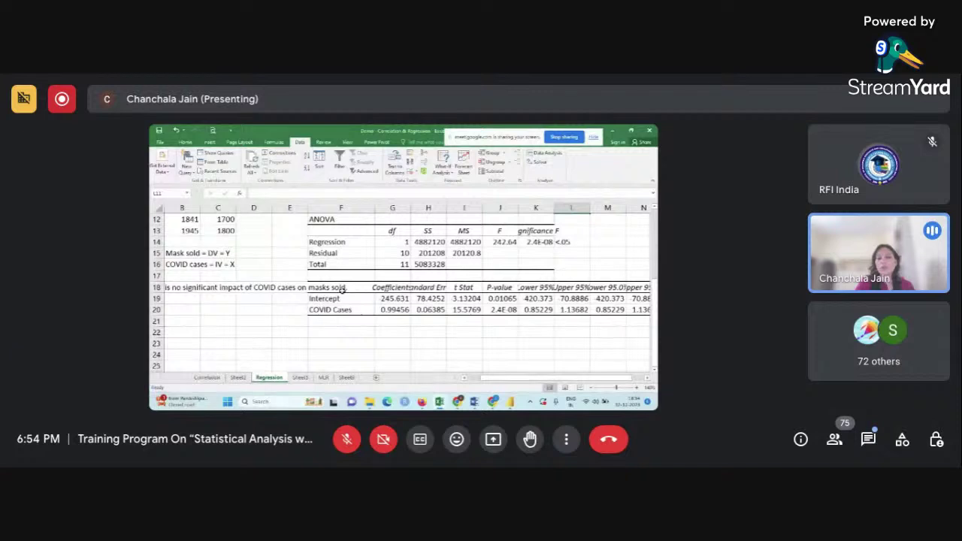
pyautogui.click(340, 287)
pyautogui.click(366, 319)
pyautogui.hscroll(2, 366, 319)
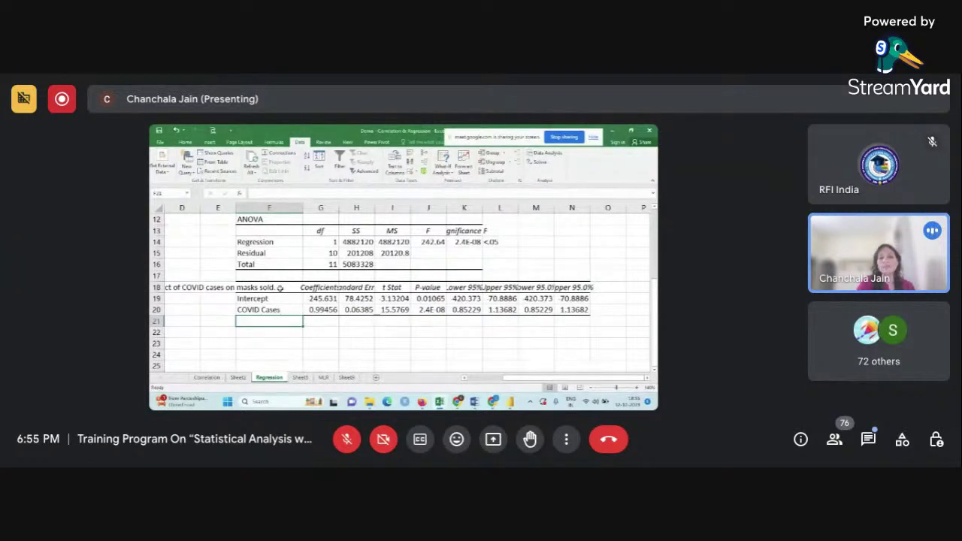
pyautogui.click(272, 298)
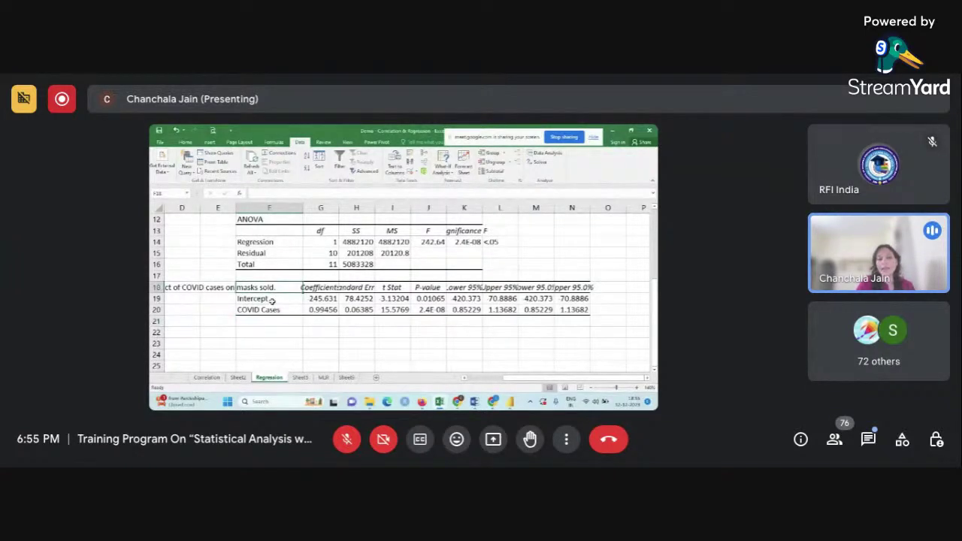
pyautogui.click(270, 309)
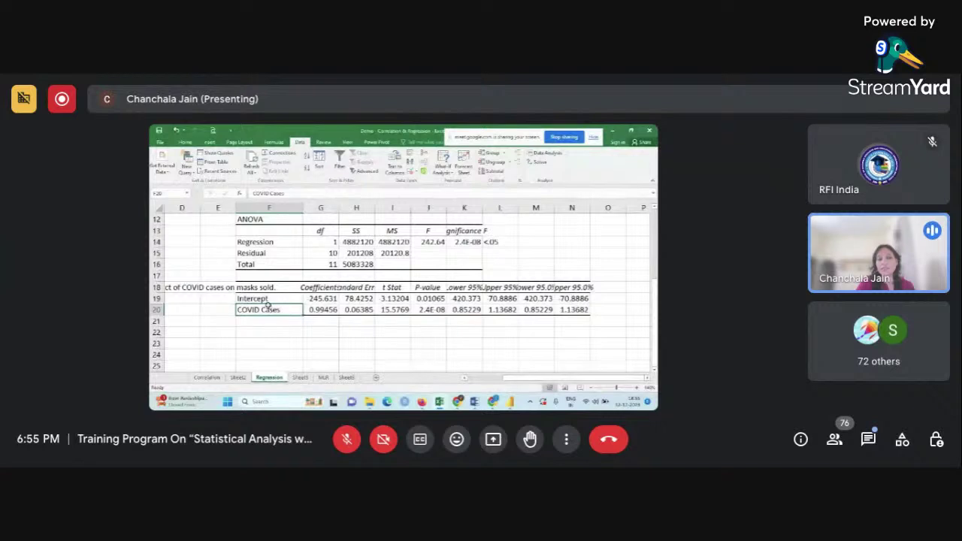
pyautogui.click(268, 298)
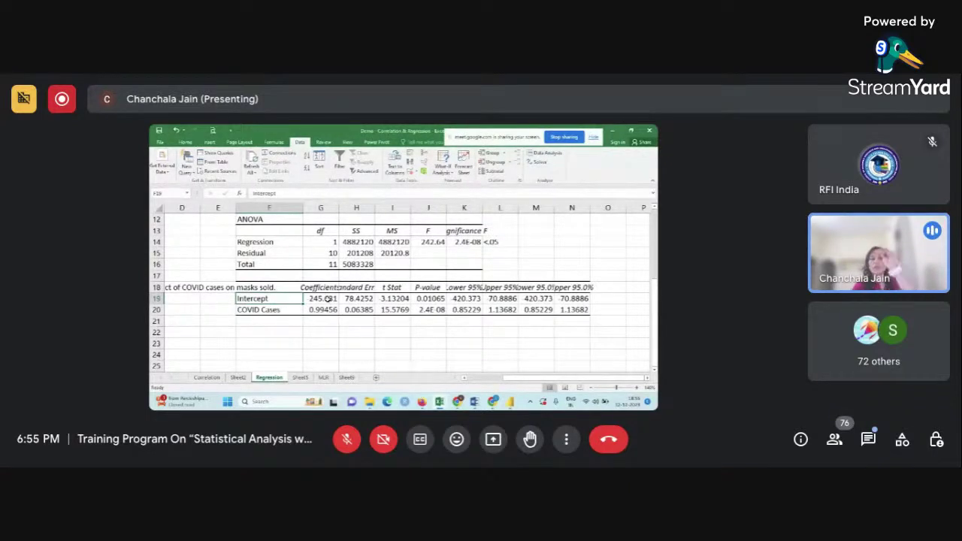
pyautogui.moveTo(328, 299); pyautogui.dragTo(329, 311)
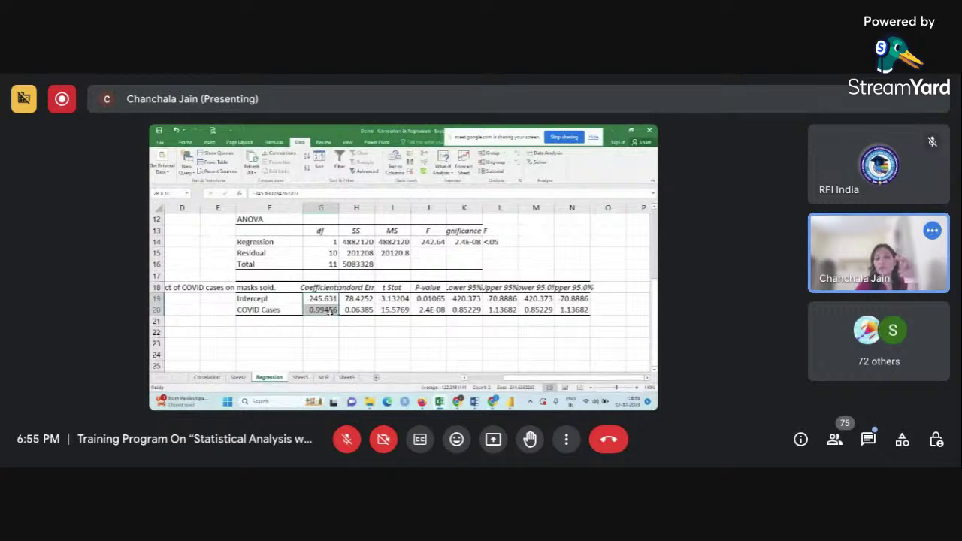
pyautogui.moveTo(329, 311); pyautogui.dragTo(329, 311)
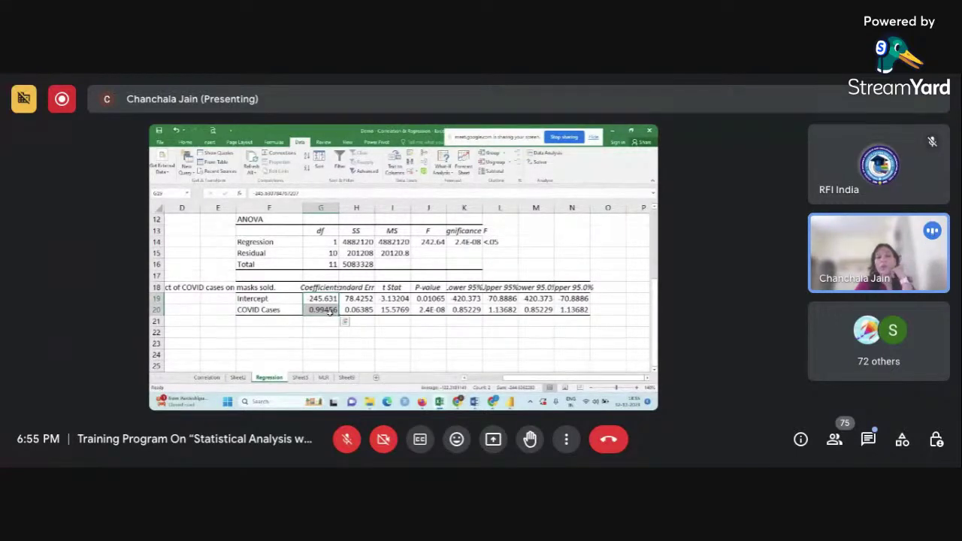
pyautogui.moveTo(388, 290); pyautogui.dragTo(427, 309)
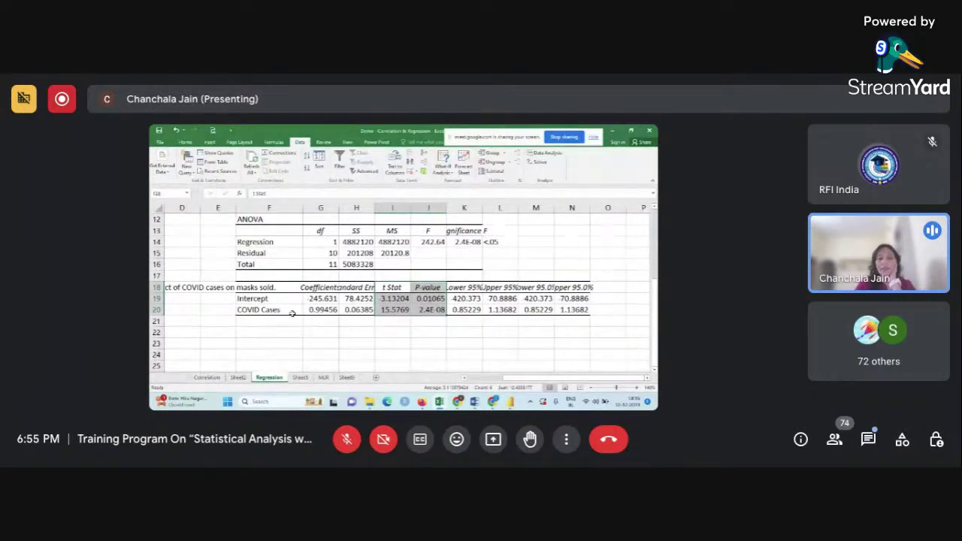
# Step: Write the regression equation "Y = -245.631 + 0.99456 (COVID Cases)" in F22 below the coefficients table
pyautogui.click(289, 332)
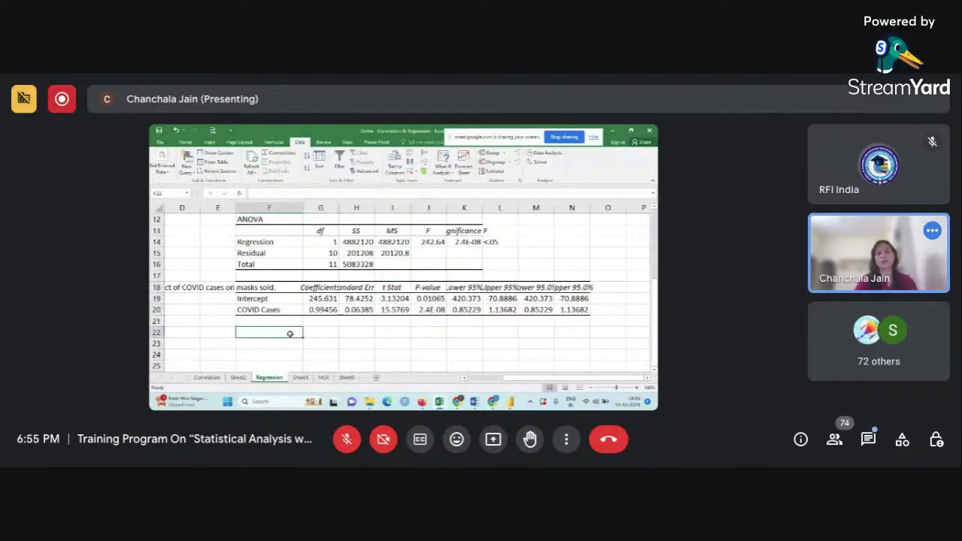
pyautogui.write('Y')
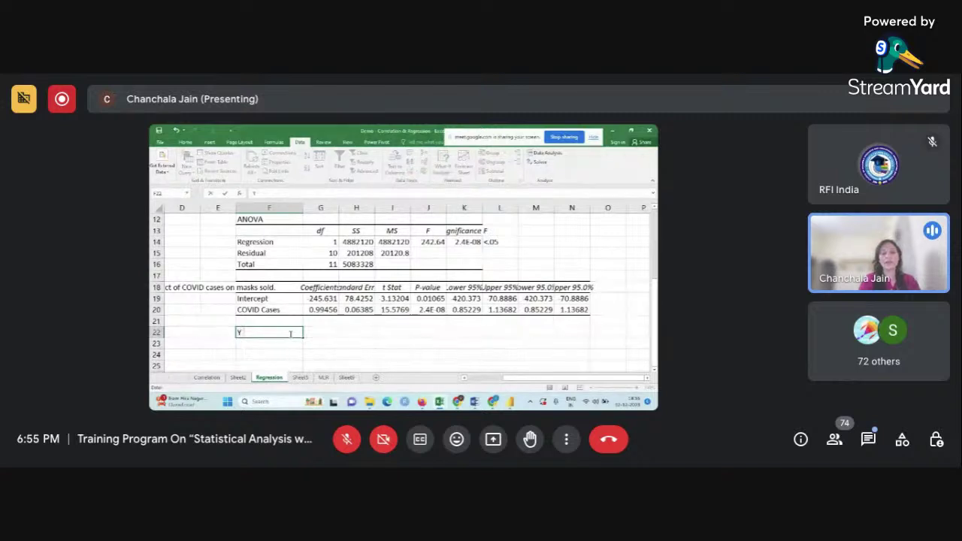
pyautogui.write(' = -245')
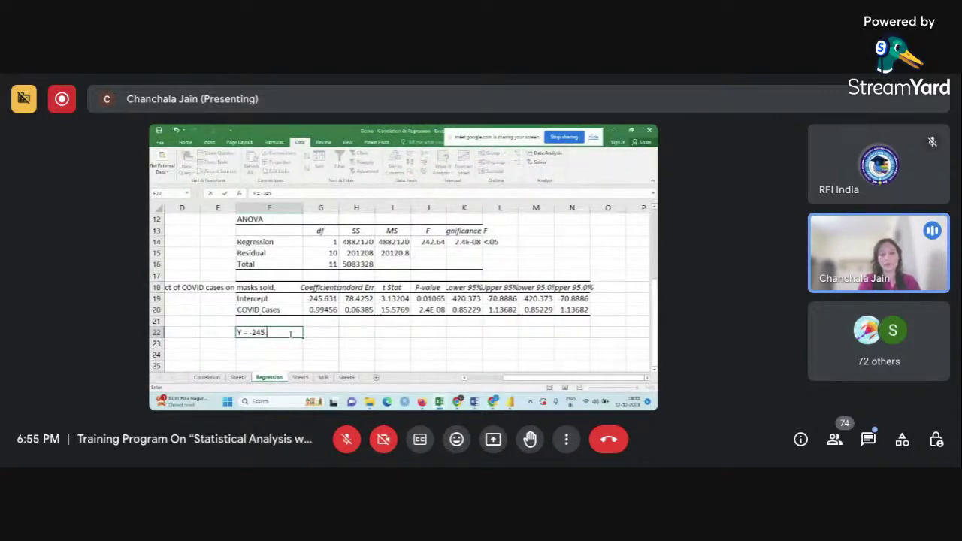
pyautogui.write('.631')
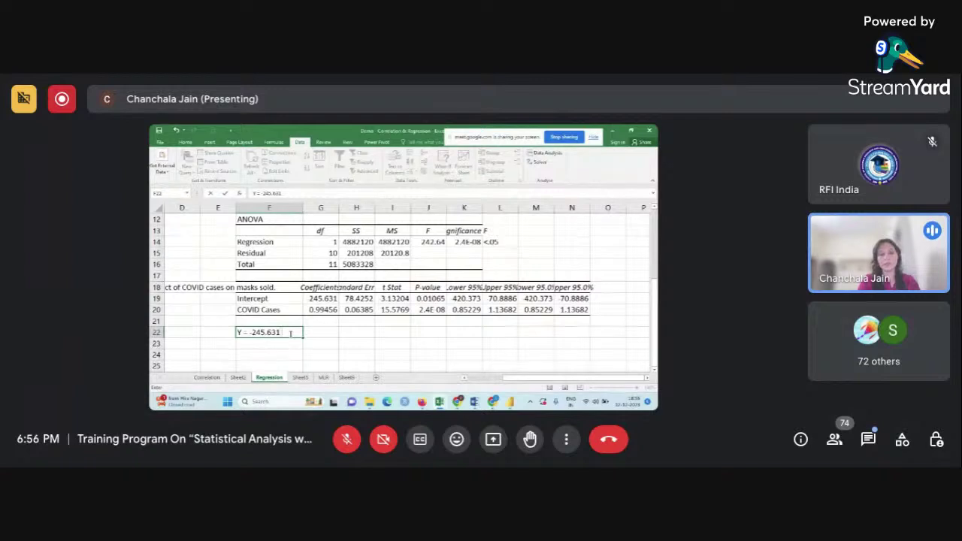
pyautogui.write(' + 0.99456')
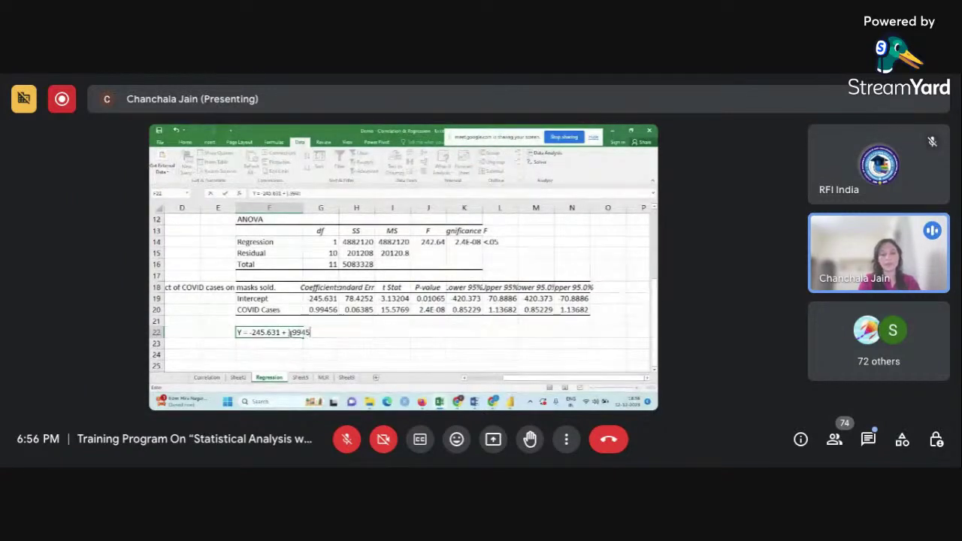
pyautogui.write(' (')
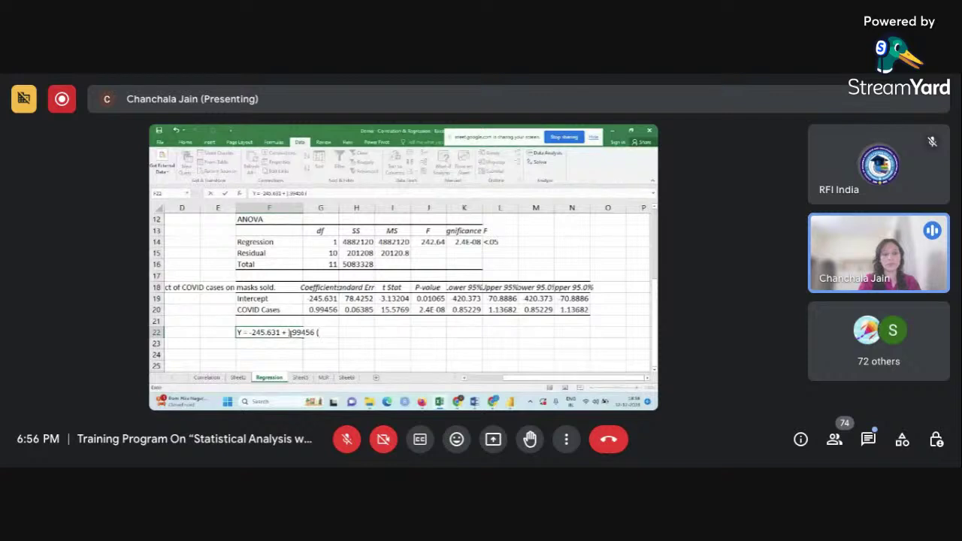
pyautogui.write('COVID')
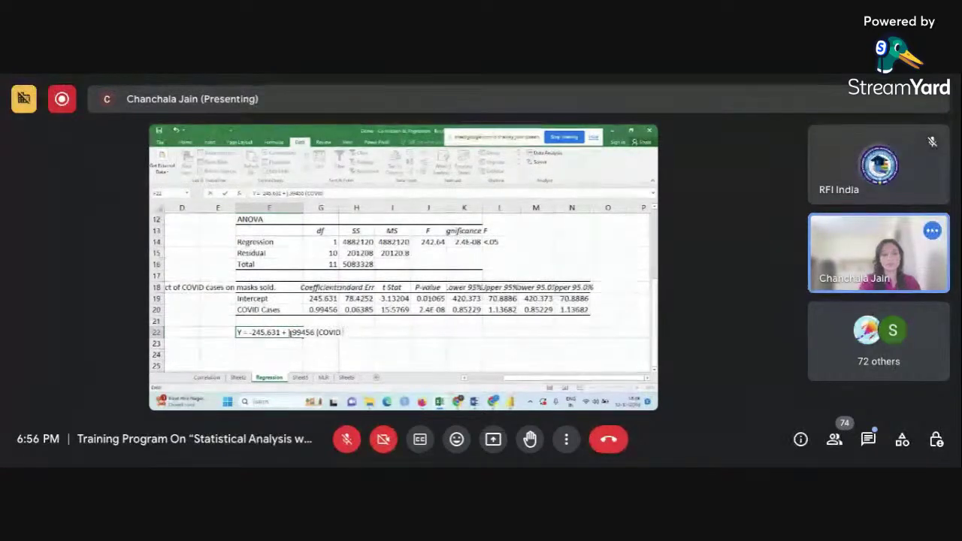
pyautogui.write(' Cases)')
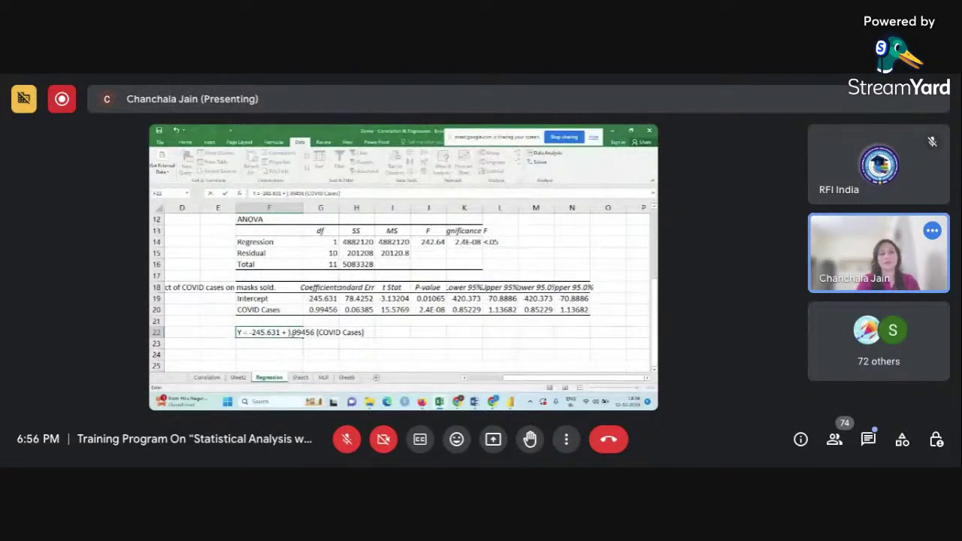
# Step: Remove the leading zero from the slope in F22's equation so that part reads "+ .99456 (COVID Cases)"
pyautogui.click(288, 332)
pyautogui.press('Delete')
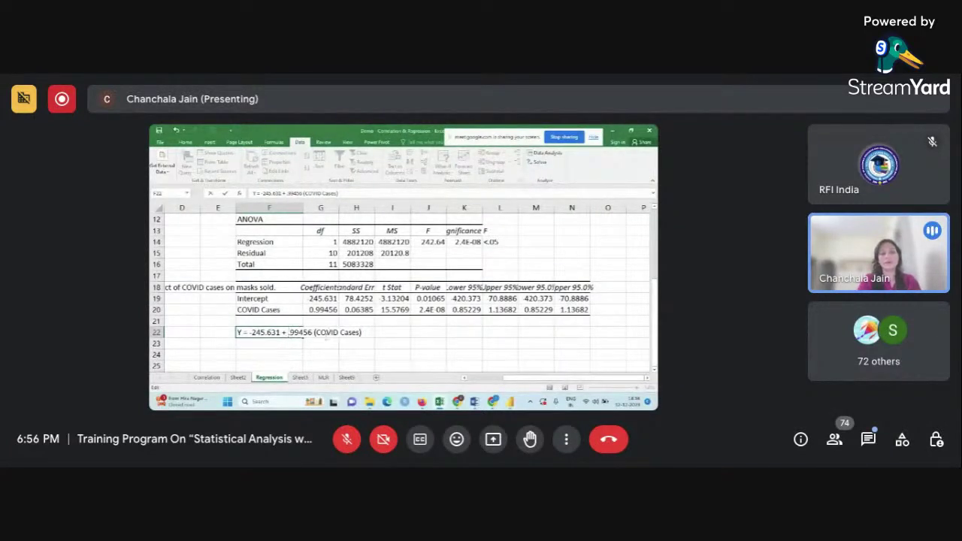
pyautogui.press('BackSpace')
pyautogui.press('BackSpace')
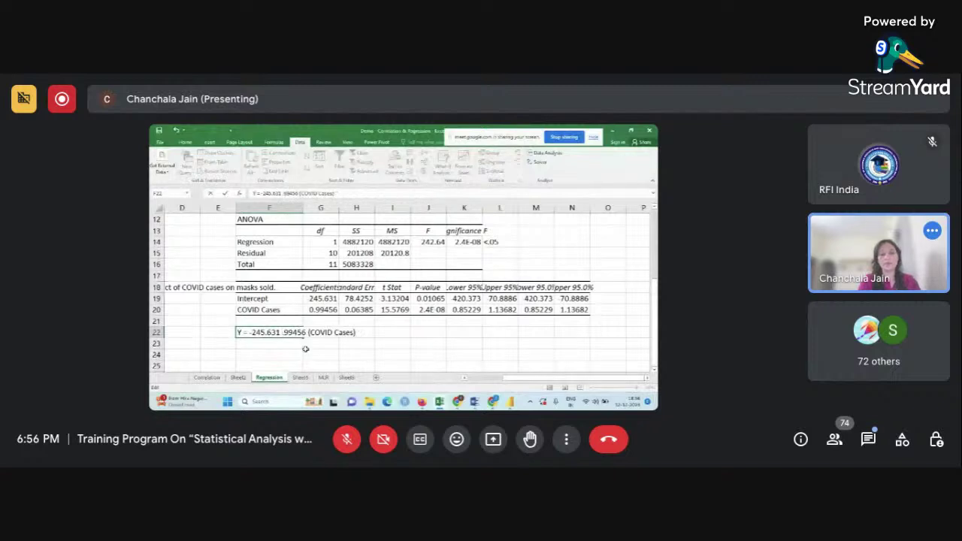
pyautogui.write('+')
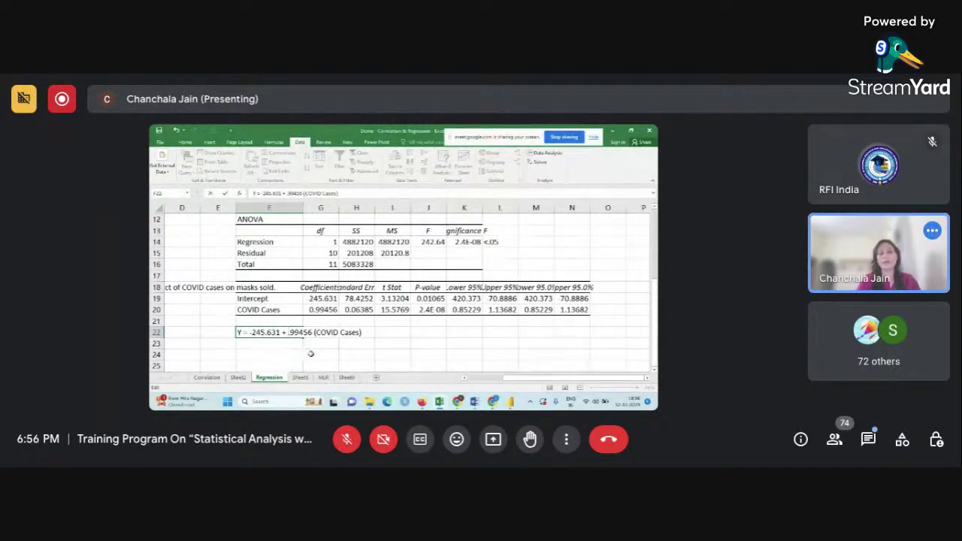
# Step: Replace Y with "Mask Sold" as the dependent variable in F22's regression equation
pyautogui.click(240, 332)
pyautogui.press('BackSpace')
pyautogui.write('Mask')
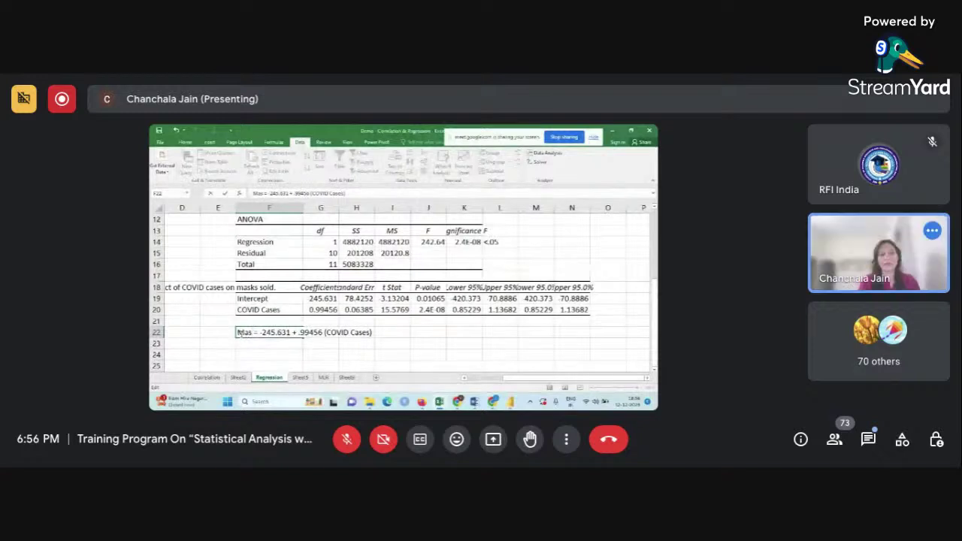
pyautogui.write(' Sold')
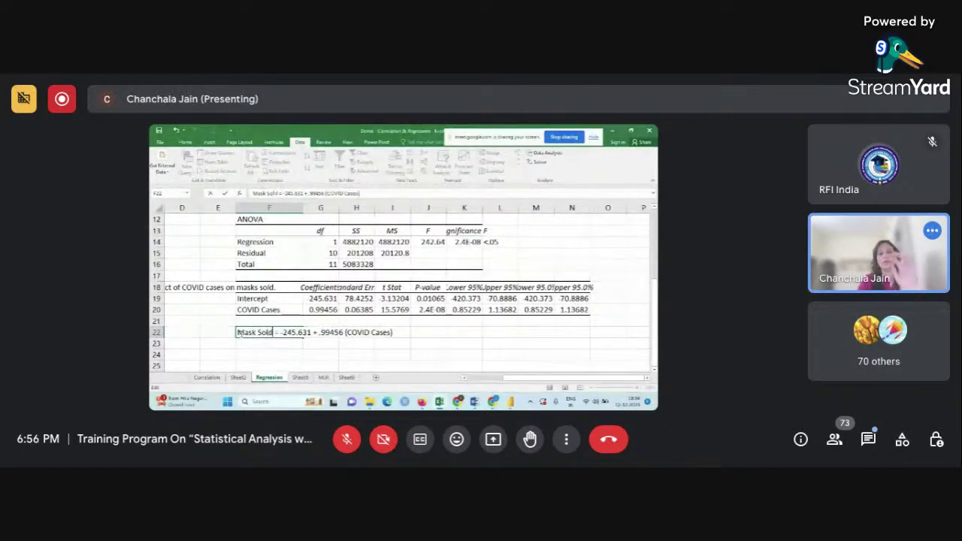
pyautogui.click(307, 347)
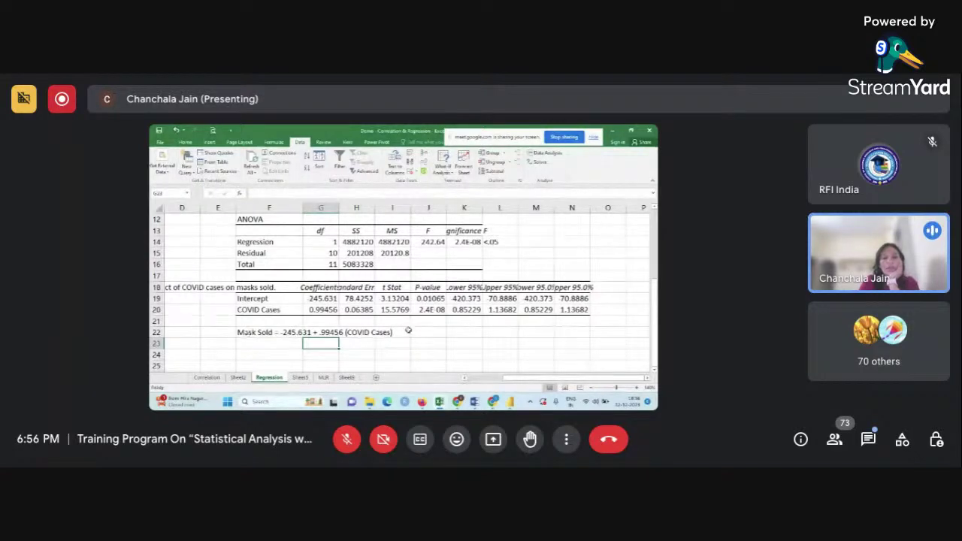
# Step: Review the finished regression equation in row 22, the source data and the summary output above it
pyautogui.click(369, 328)
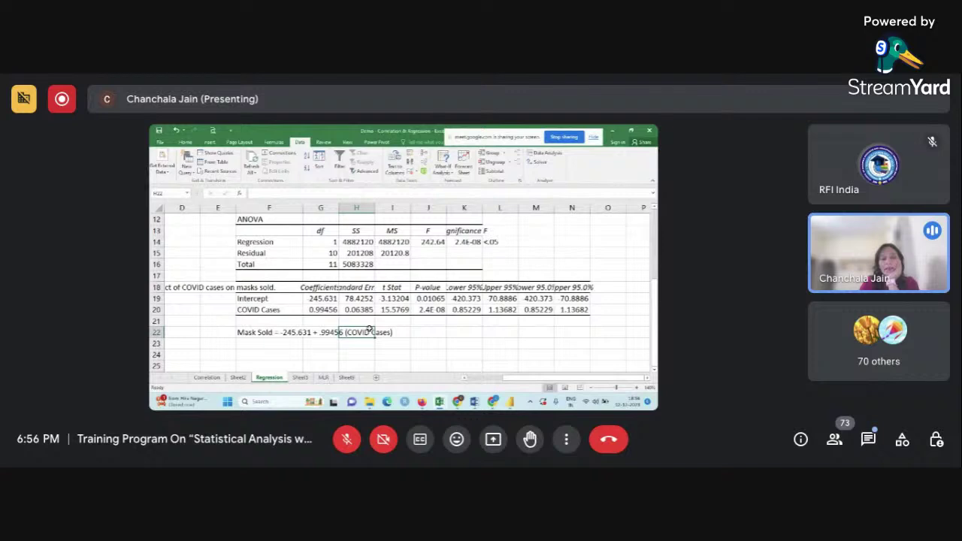
pyautogui.click(327, 331)
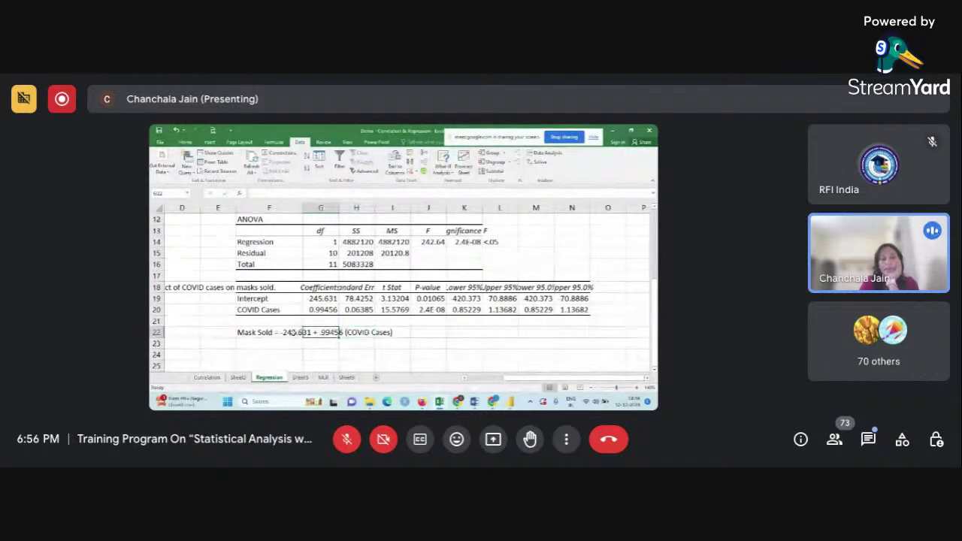
pyautogui.click(285, 332)
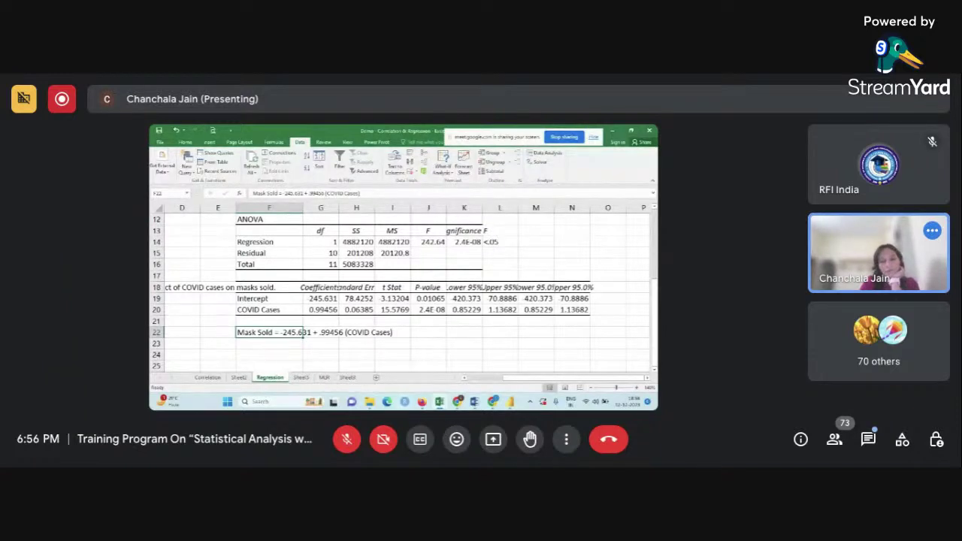
pyautogui.moveTo(457, 403)
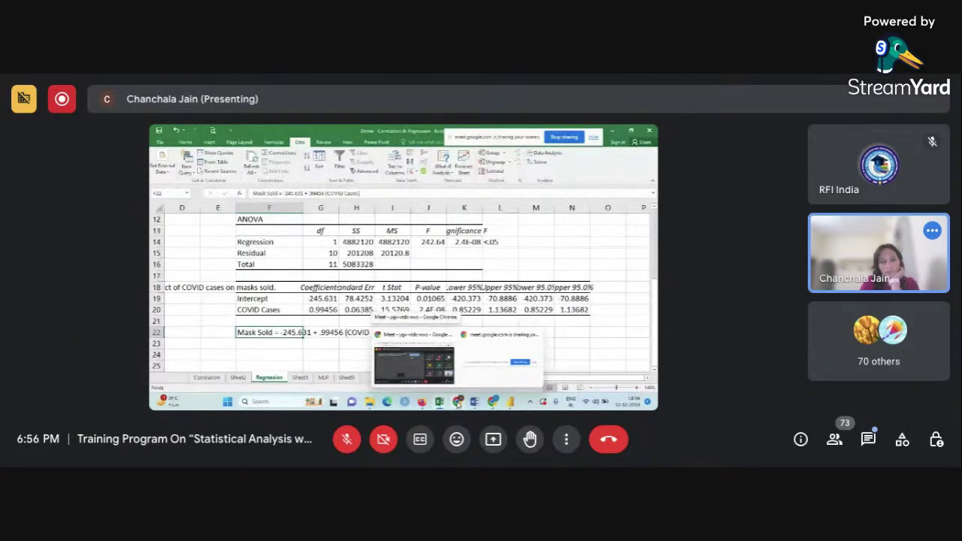
pyautogui.click(435, 383)
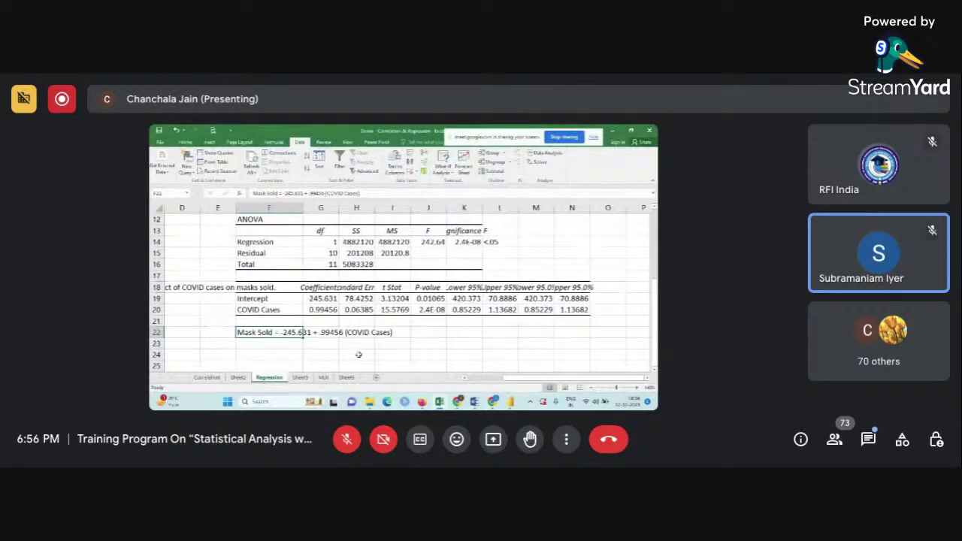
pyautogui.scroll(4, 359, 354)
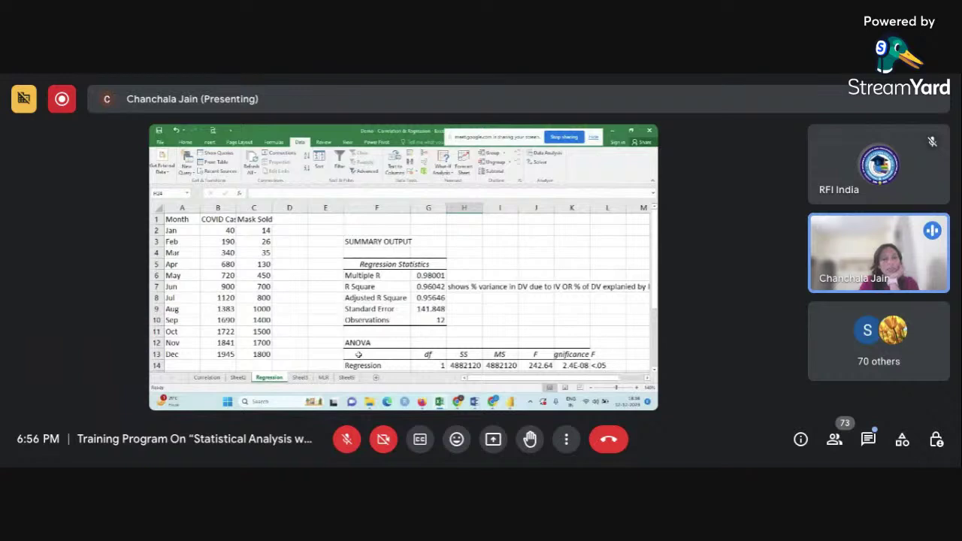
pyautogui.scroll(-1, 358, 354)
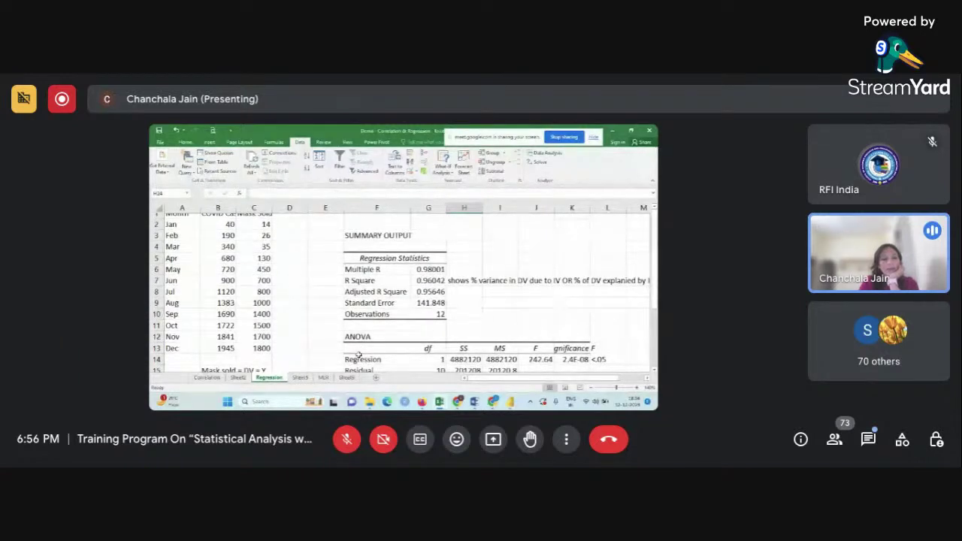
pyautogui.scroll(-1, 358, 354)
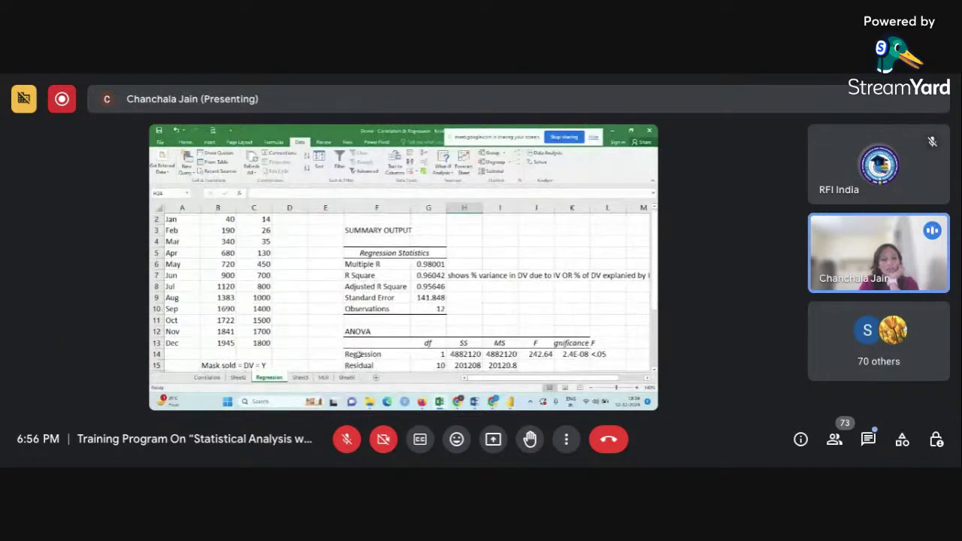
# Step: Open the MLR worksheet, enlarge its table of X1, X2 and Y values, and inspect the Y column
pyautogui.click(323, 377)
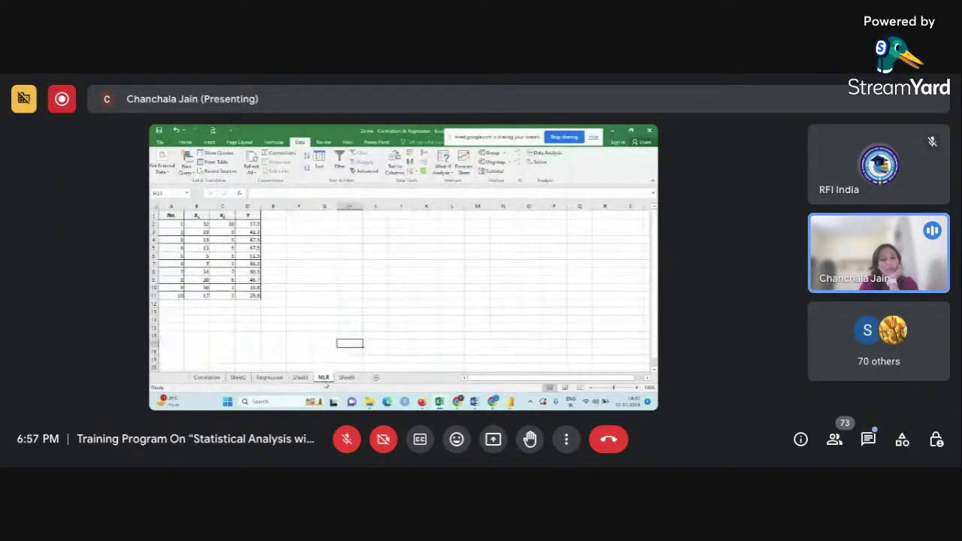
pyautogui.click(637, 390)
pyautogui.click(637, 389)
pyautogui.click(637, 389)
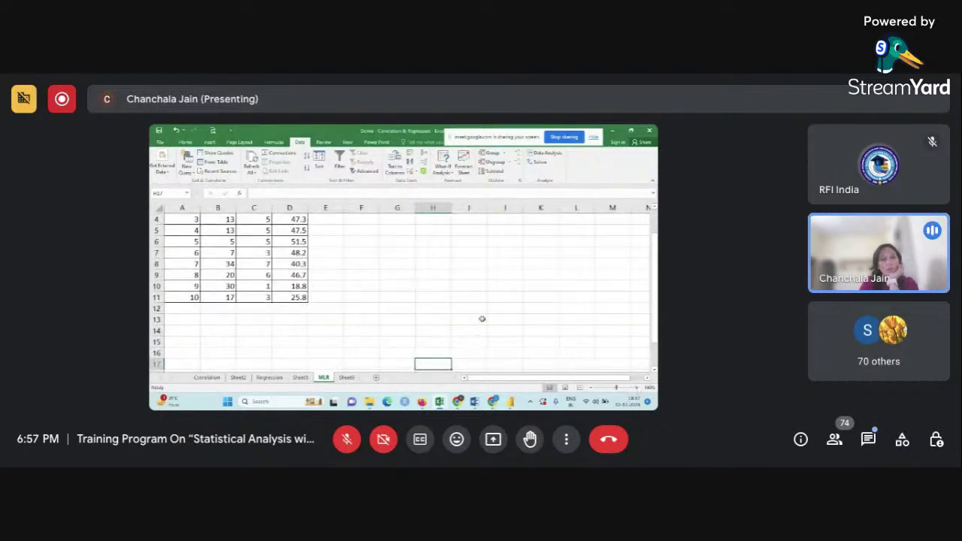
pyautogui.click(479, 318)
pyautogui.scroll(1, 480, 318)
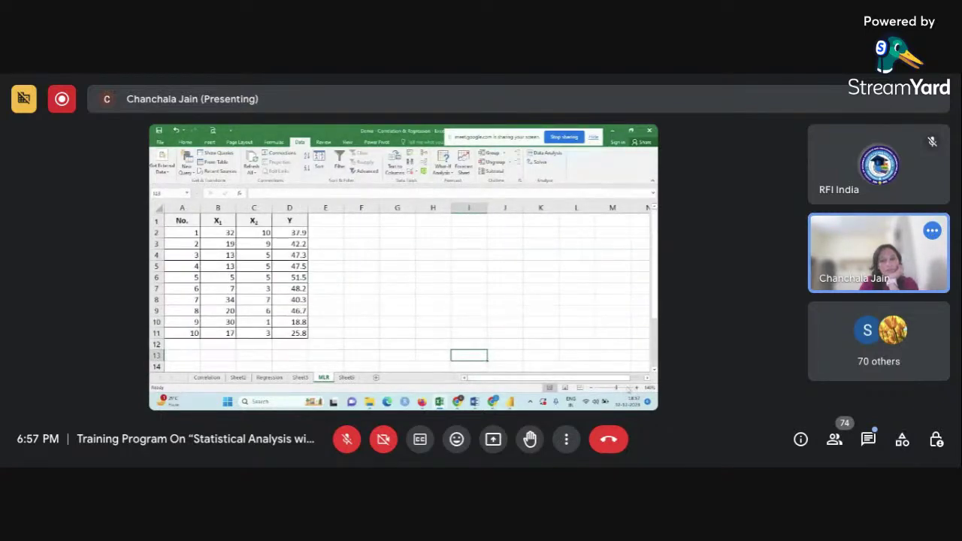
pyautogui.click(636, 389)
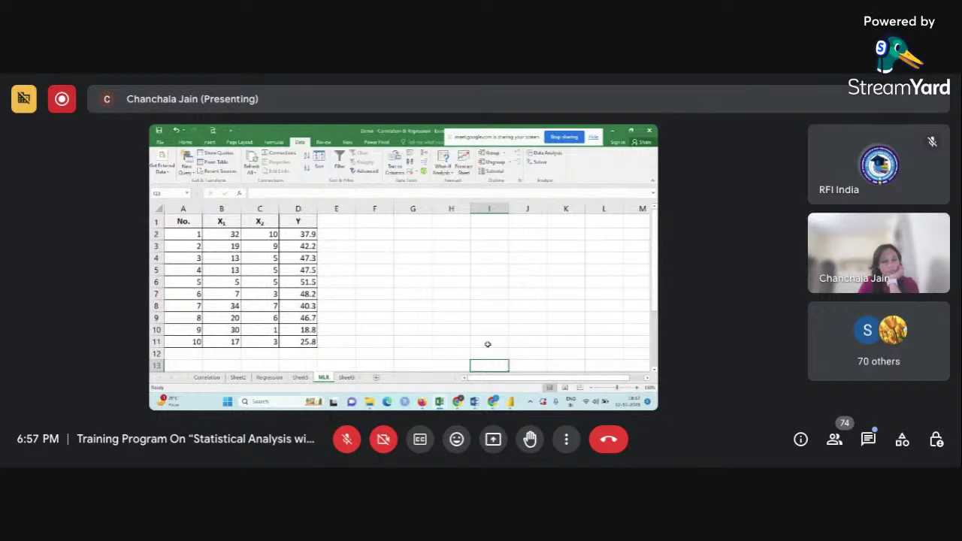
pyautogui.moveTo(457, 401)
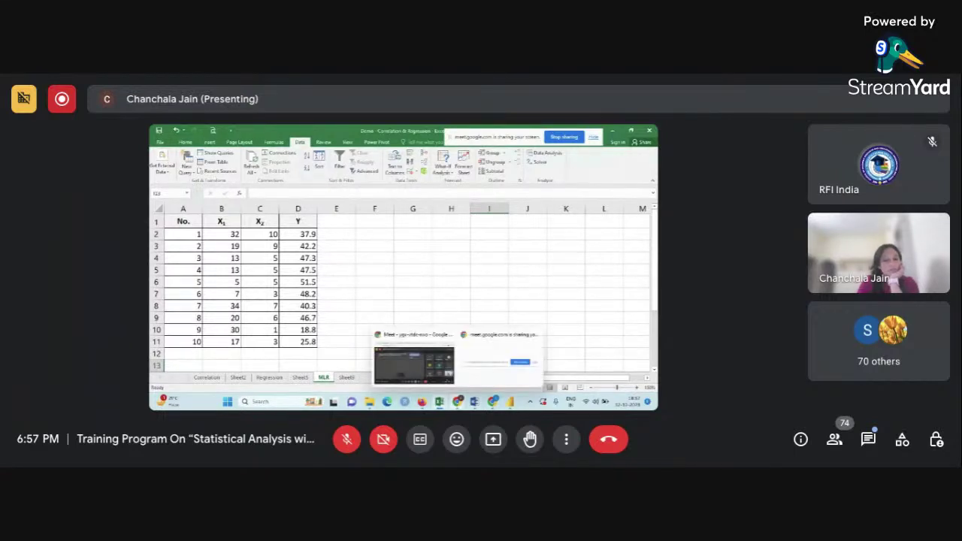
pyautogui.click(445, 381)
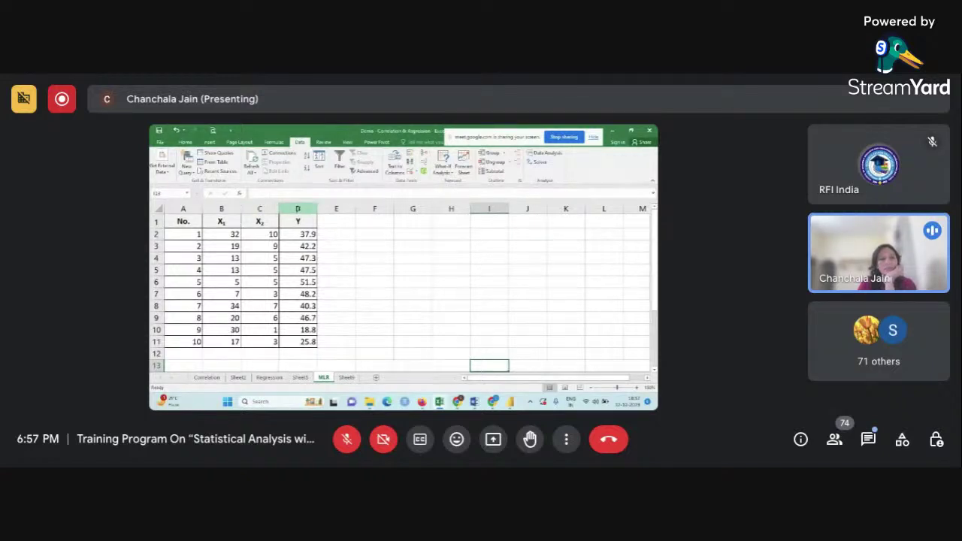
pyautogui.click(298, 208)
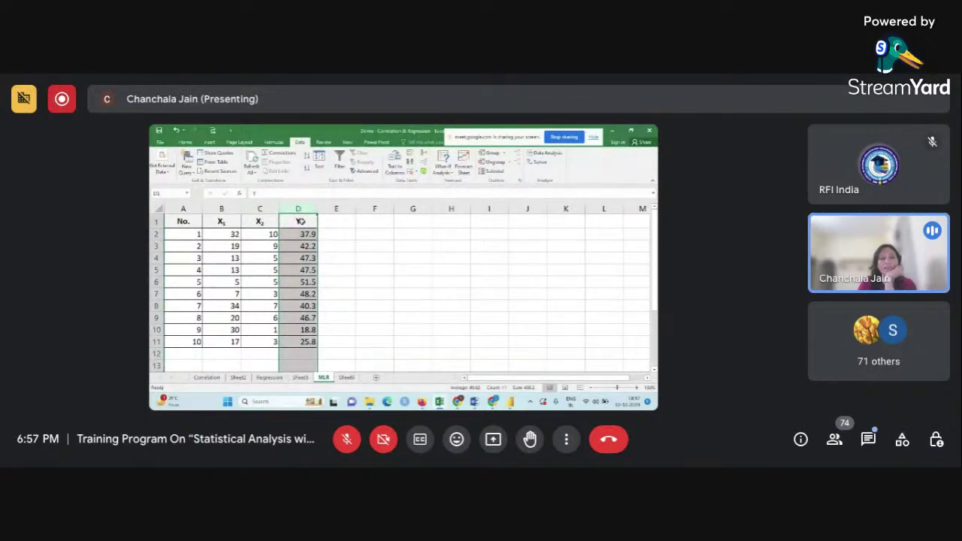
pyautogui.click(299, 221)
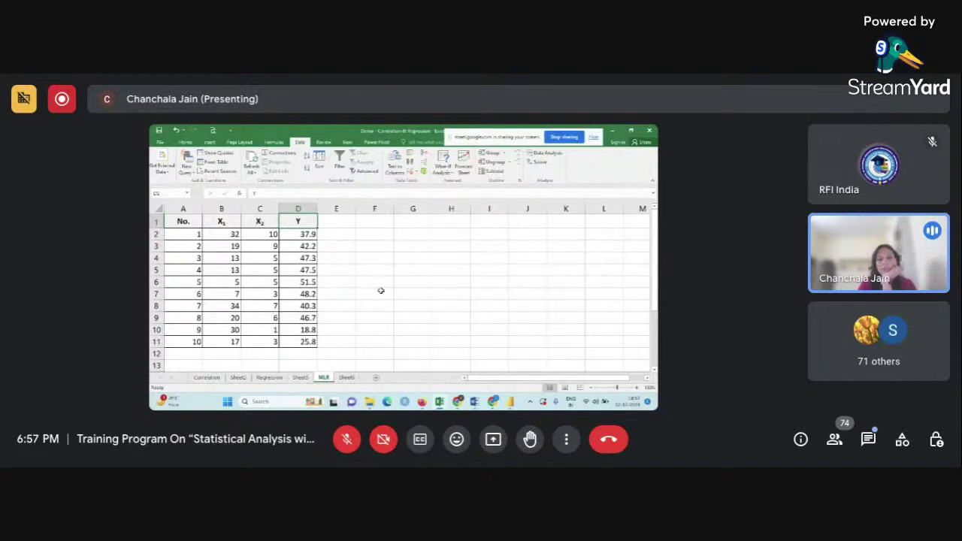
# Step: Enter the null hypothesis "H0: There is no significant impact of X1 on Y." in A14 below the data table
pyautogui.click(343, 317)
pyautogui.scroll(-2, 343, 319)
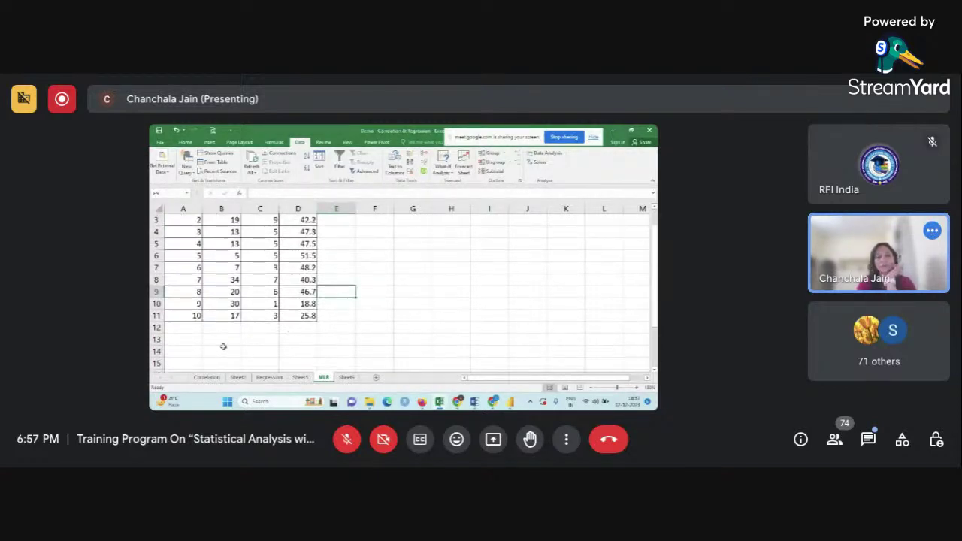
pyautogui.click(188, 350)
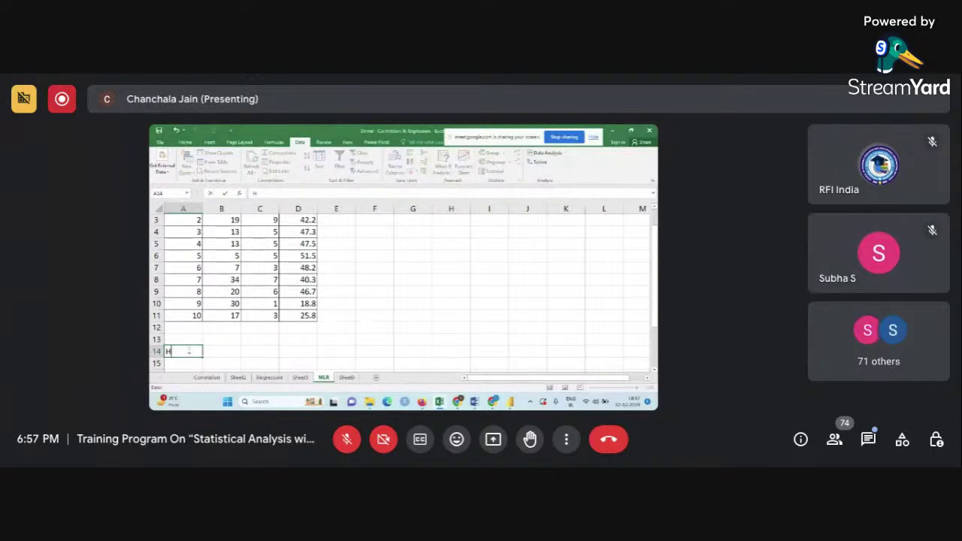
pyautogui.write('H0: There')
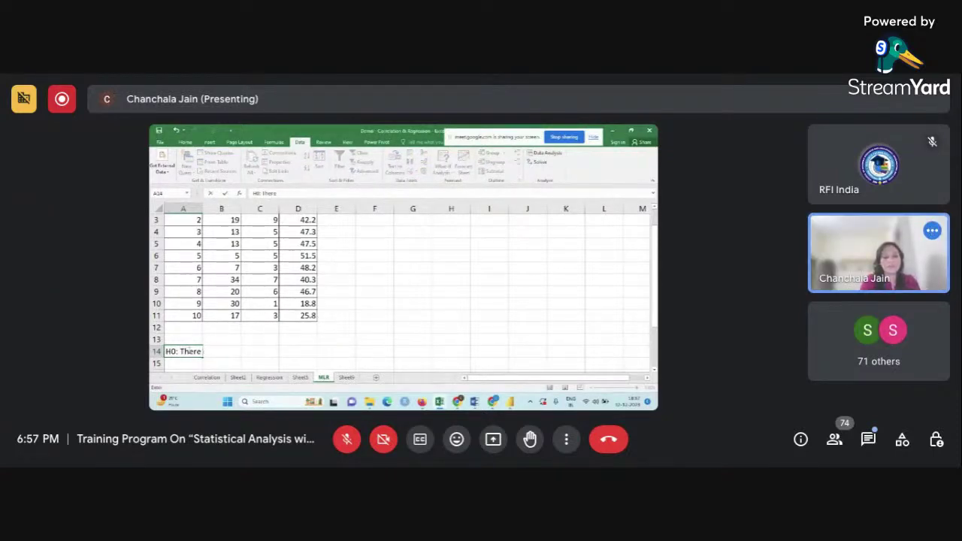
pyautogui.write(' o')
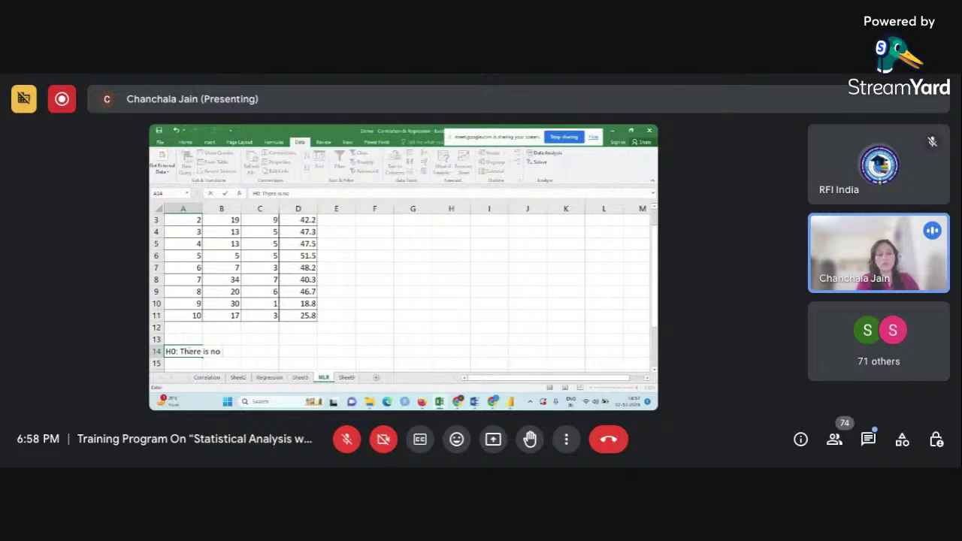
pyautogui.write('o significan')
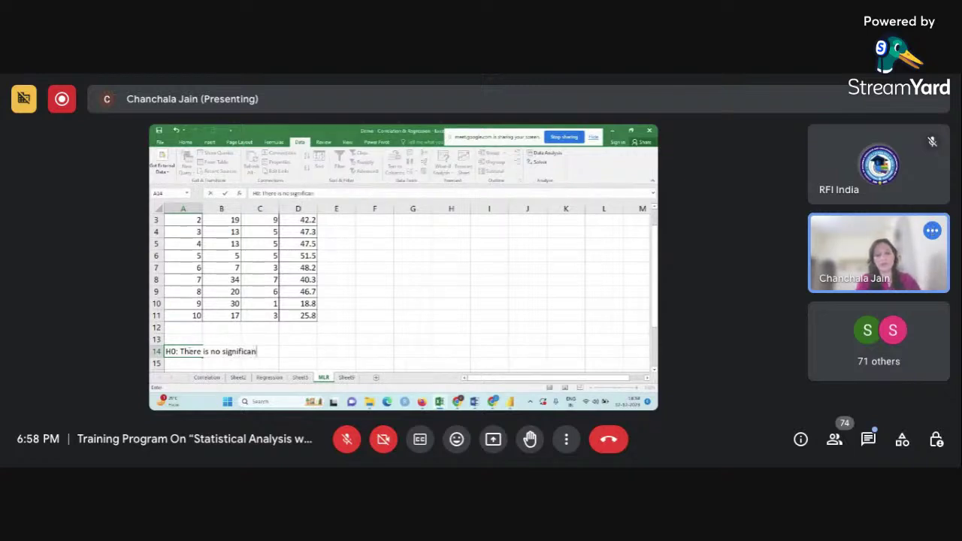
pyautogui.write('t impact of Xq on Y.')
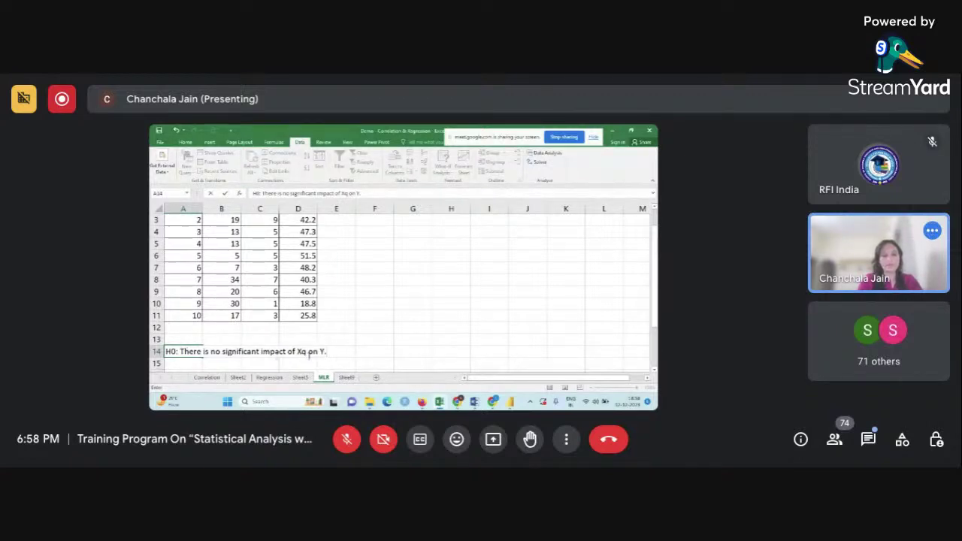
pyautogui.press('BackSpace')
pyautogui.write('1')
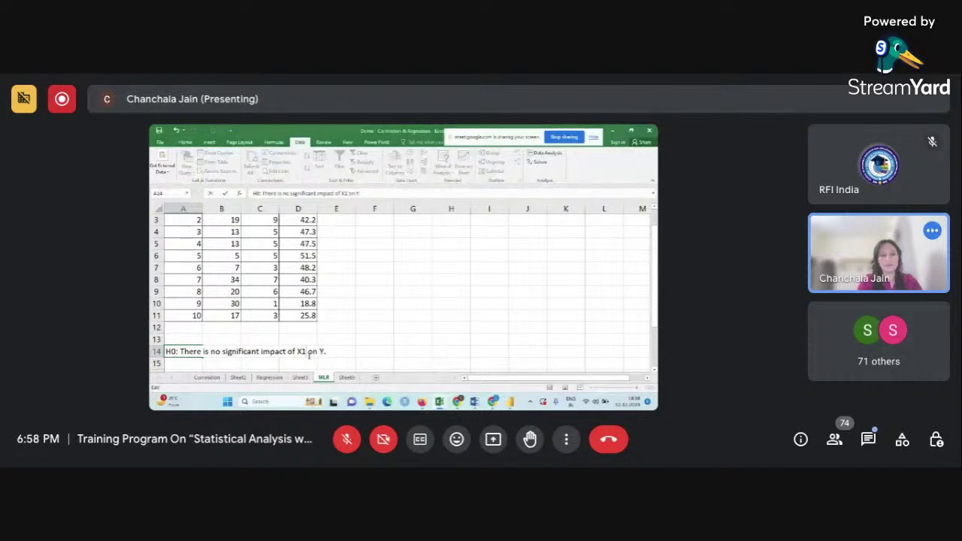
# Step: Copy the hypothesis from A14 into A15 and change X1 to X2 in the copy
pyautogui.click(181, 364)
pyautogui.hotkey('ctrl', 'd')
pyautogui.doubleClick(301, 364)
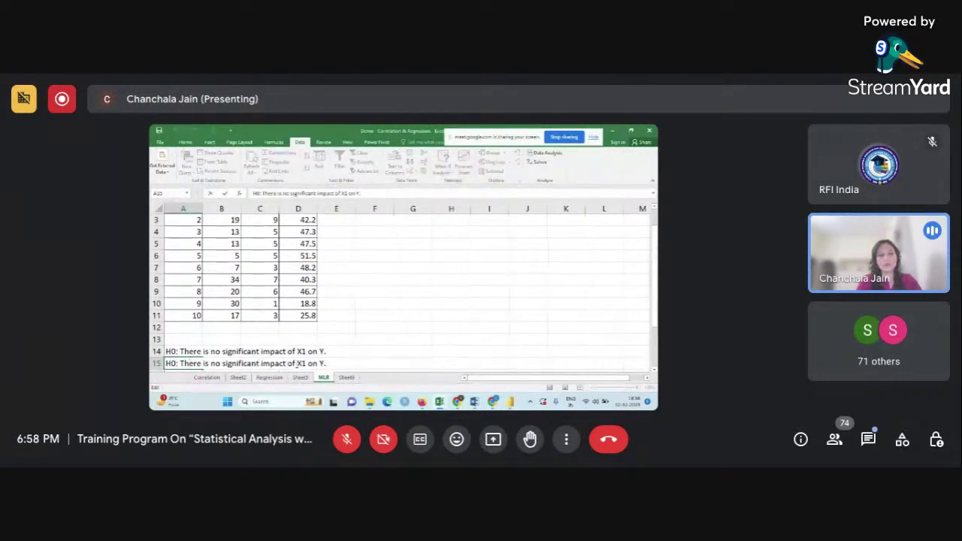
pyautogui.press('BackSpace')
pyautogui.write('2')
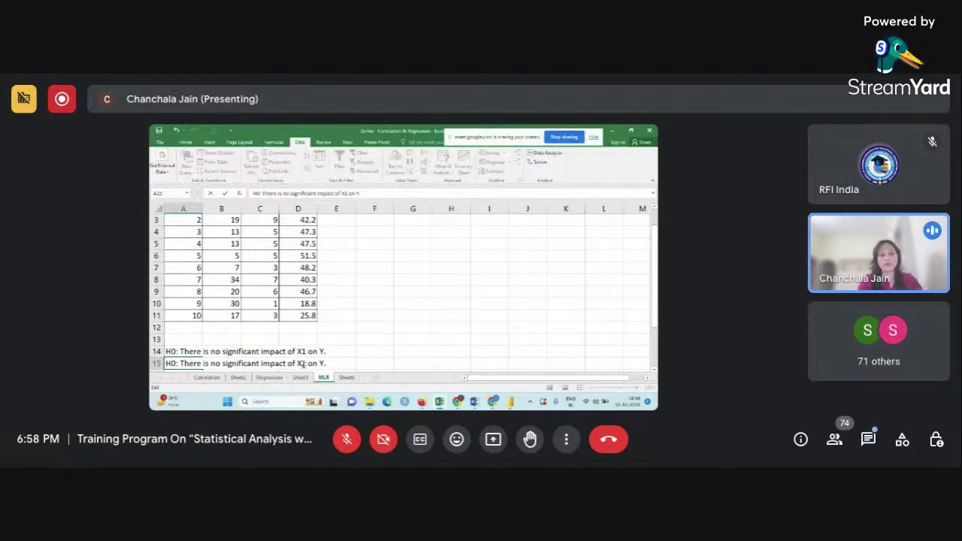
pyautogui.click(379, 349)
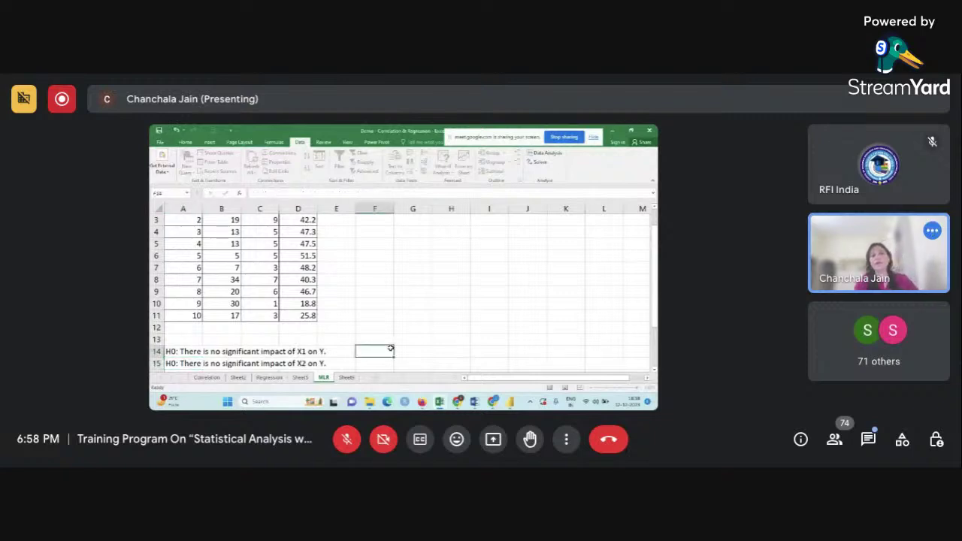
# Step: Relabel the two hypotheses as H01 in A14 and H02 in A15
pyautogui.doubleClick(172, 350)
pyautogui.write('1')
pyautogui.click(171, 363)
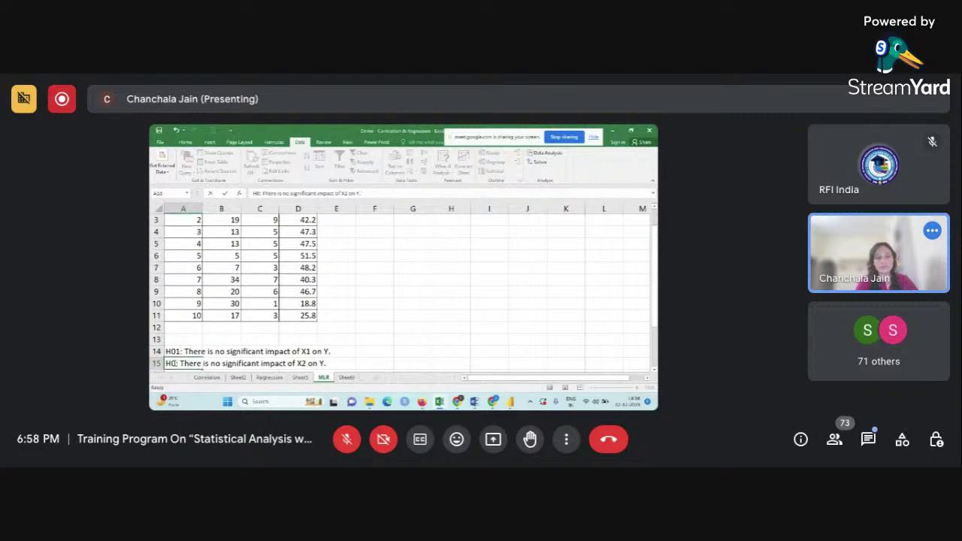
pyautogui.write('2')
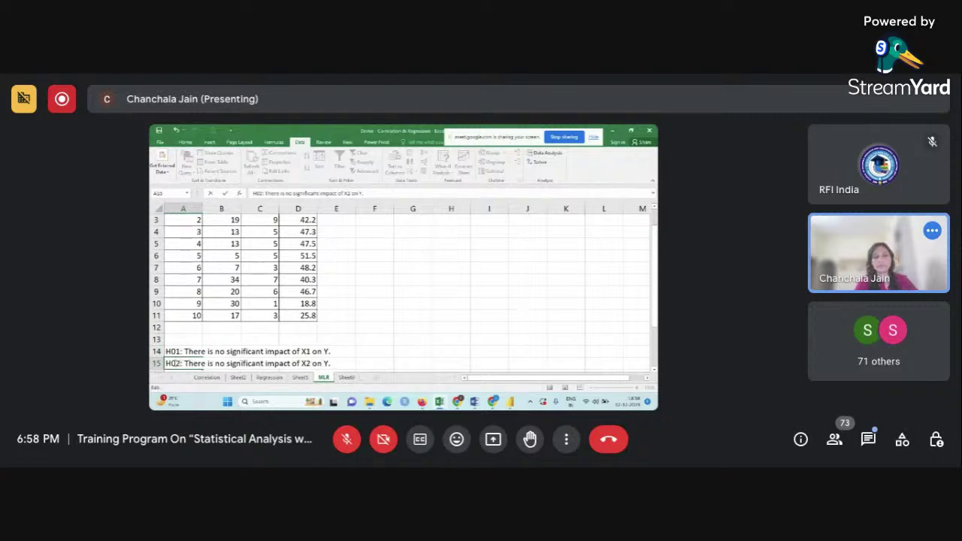
pyautogui.click(348, 339)
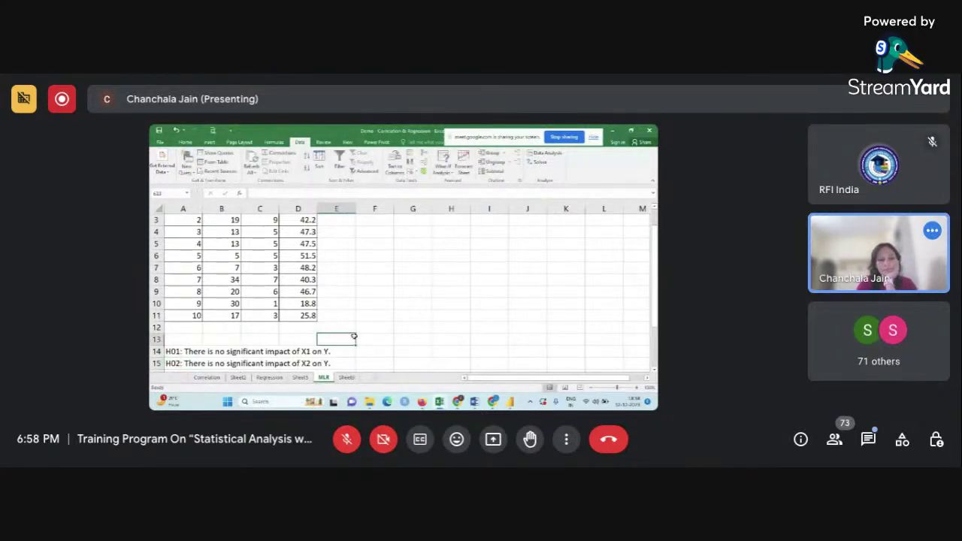
# Step: Open the Regression analysis tool and set its Y range to D1:D11 and its X range to B1:C11
pyautogui.click(386, 290)
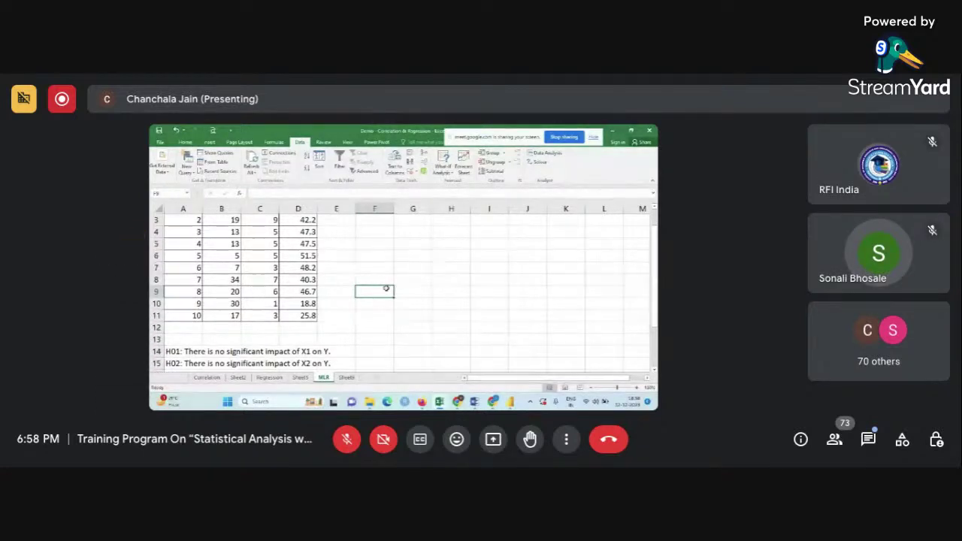
pyautogui.scroll(1, 385, 289)
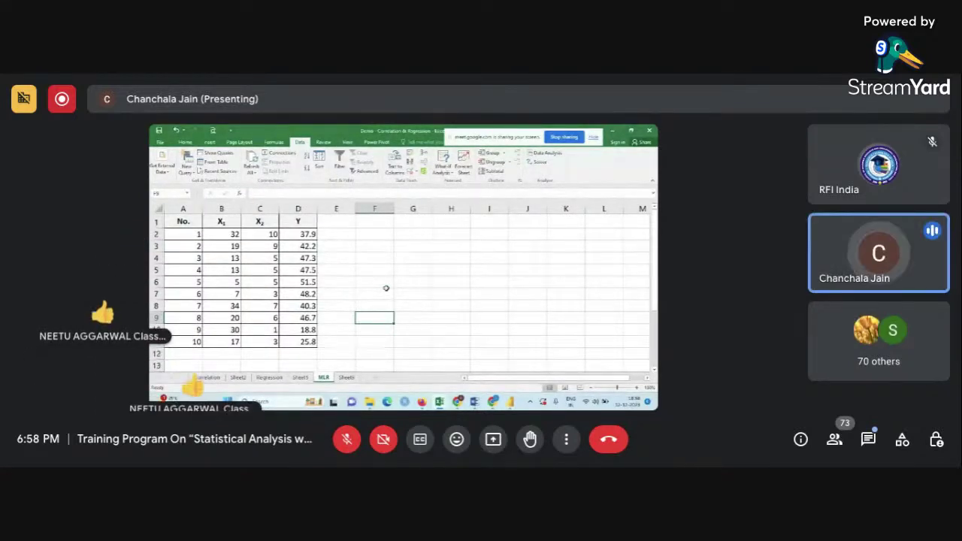
pyautogui.click(547, 153)
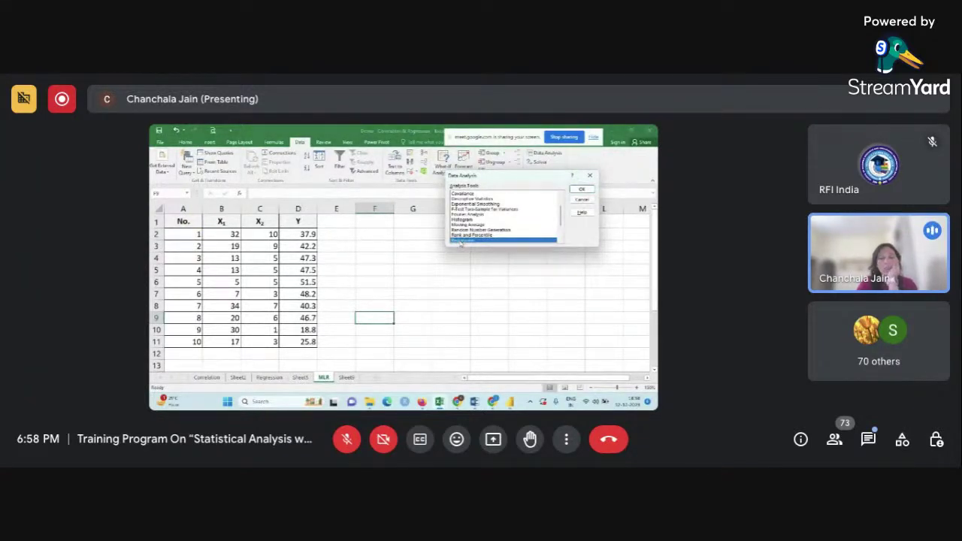
pyautogui.click(588, 192)
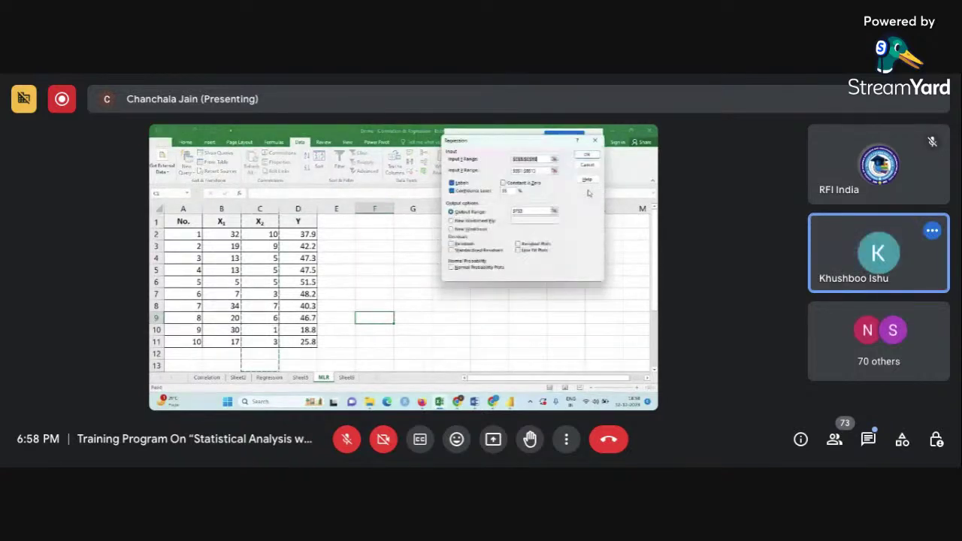
pyautogui.click(543, 172)
pyautogui.click(547, 172)
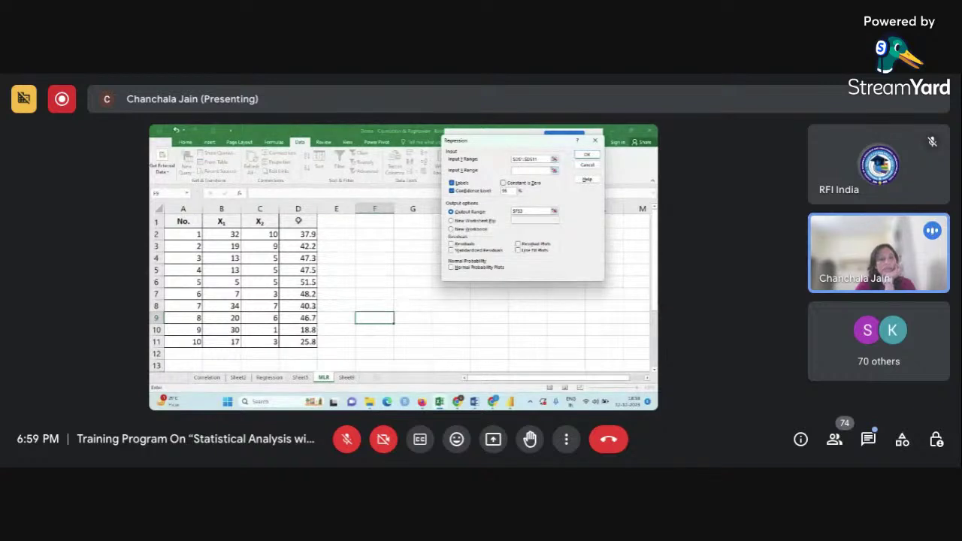
pyautogui.moveTo(223, 224); pyautogui.dragTo(262, 342)
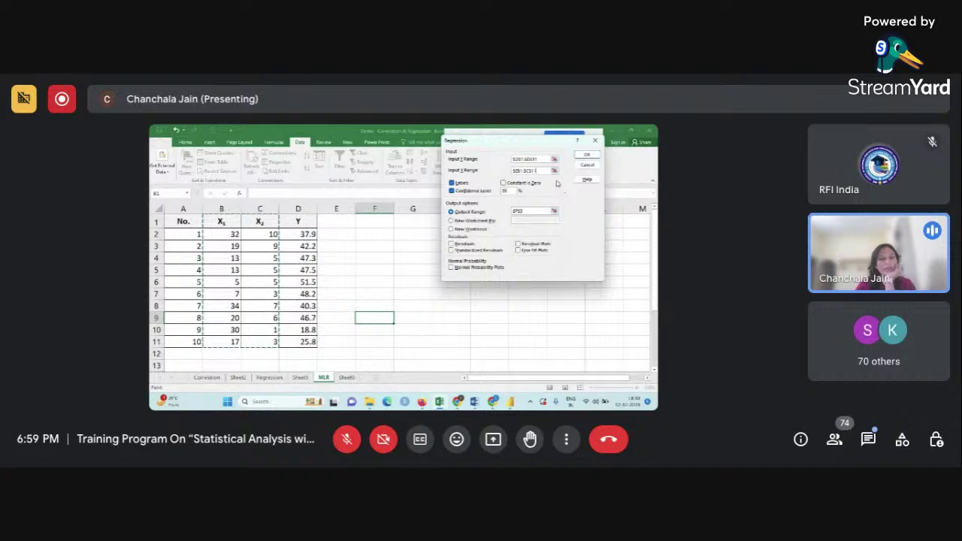
# Step: Keep labels and the 95% confidence level enabled, set the output range to F2, and run the regression
pyautogui.click(453, 184)
pyautogui.click(452, 182)
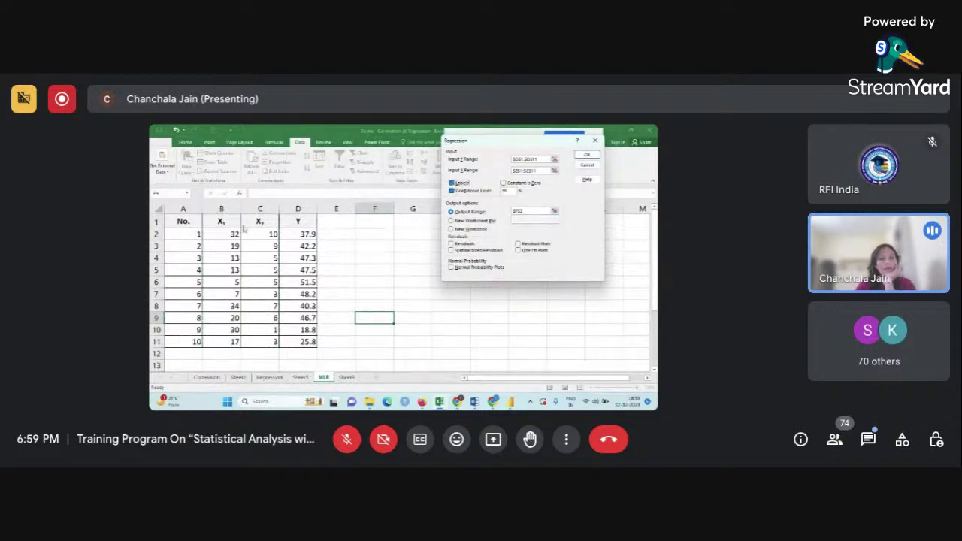
pyautogui.click(451, 191)
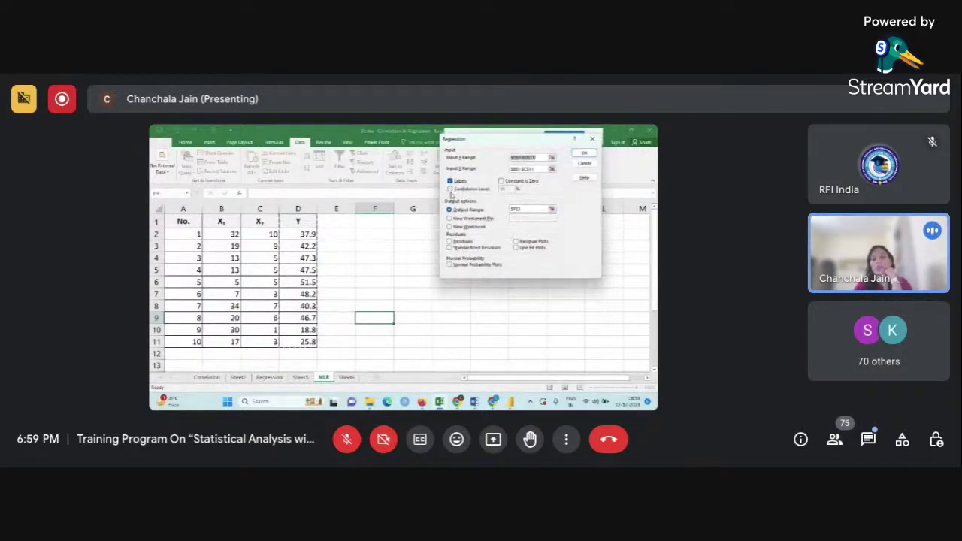
pyautogui.click(451, 192)
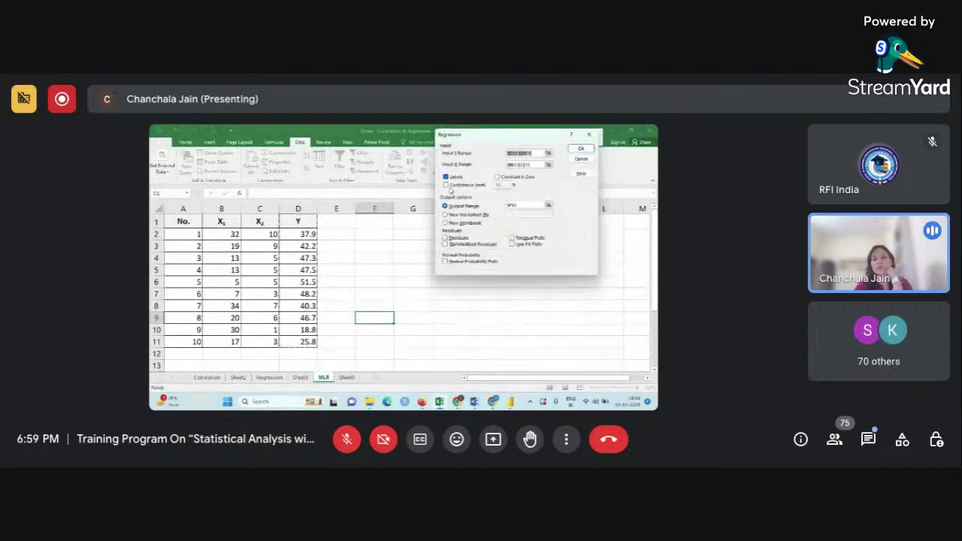
pyautogui.click(450, 191)
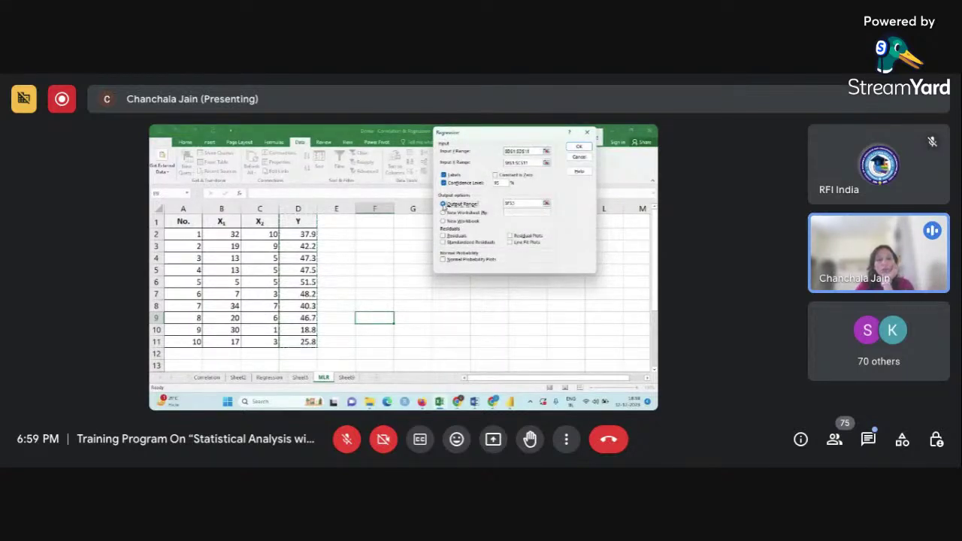
pyautogui.click(386, 236)
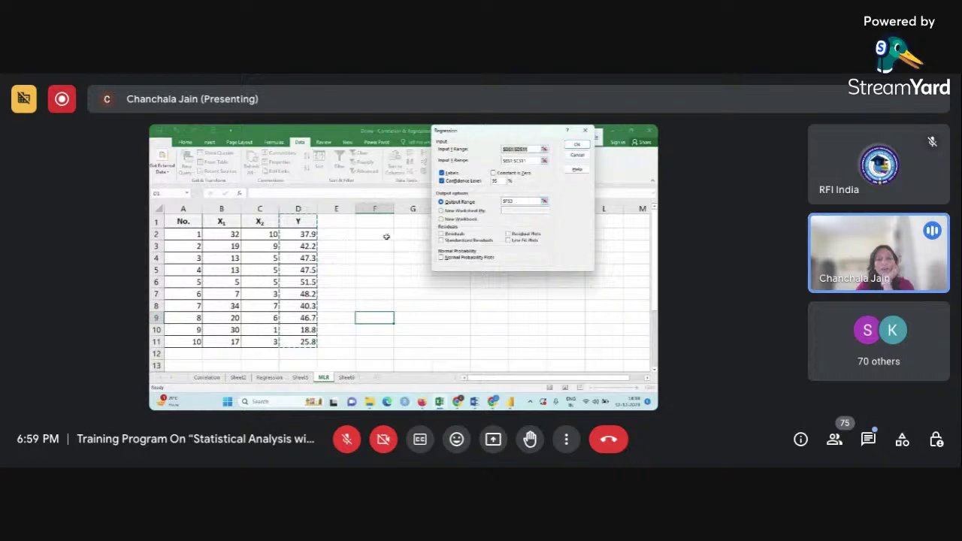
pyautogui.click(520, 199)
pyautogui.click(380, 232)
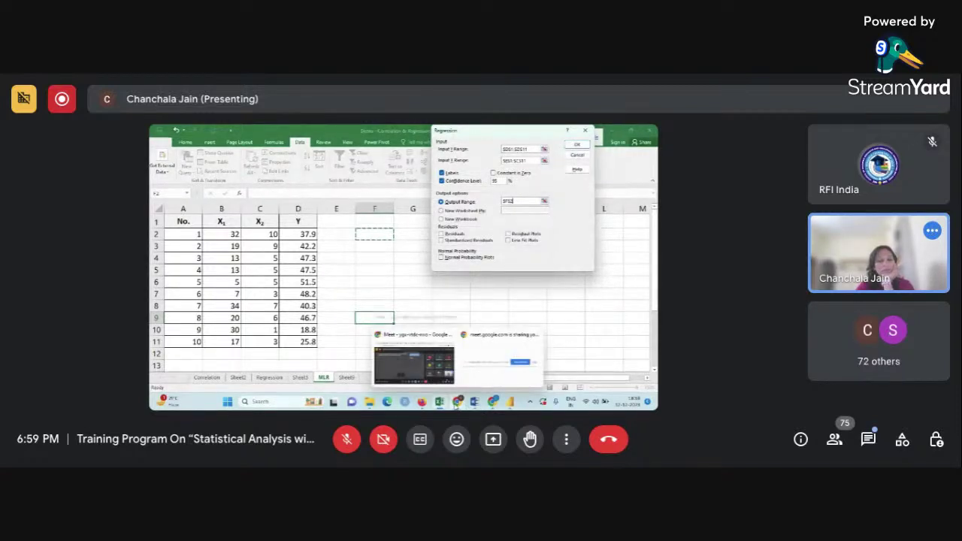
pyautogui.click(577, 145)
# Step: Widen column F to fit the statistic names and examine the Multiple R, R Square and Adjusted R Square values
pyautogui.click(529, 258)
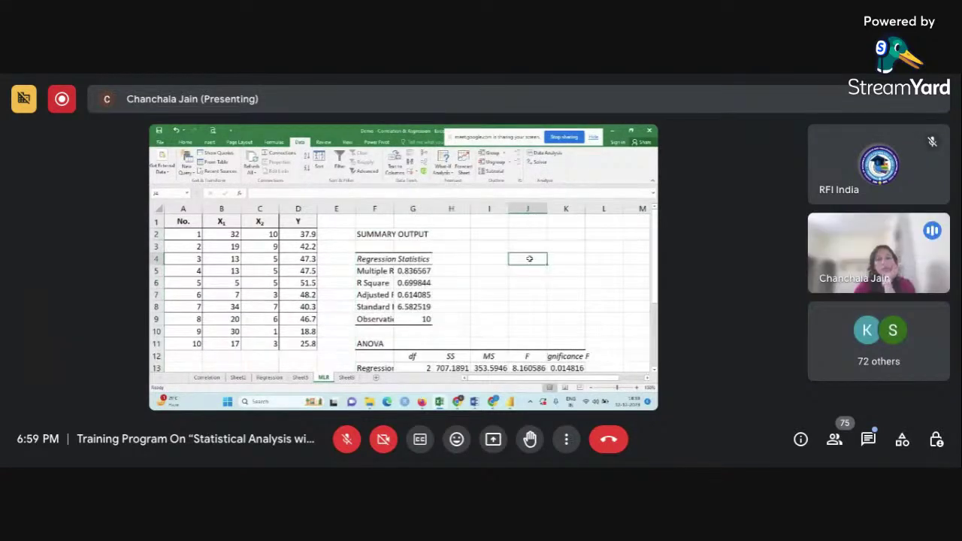
pyautogui.moveTo(392, 208); pyautogui.dragTo(432, 215)
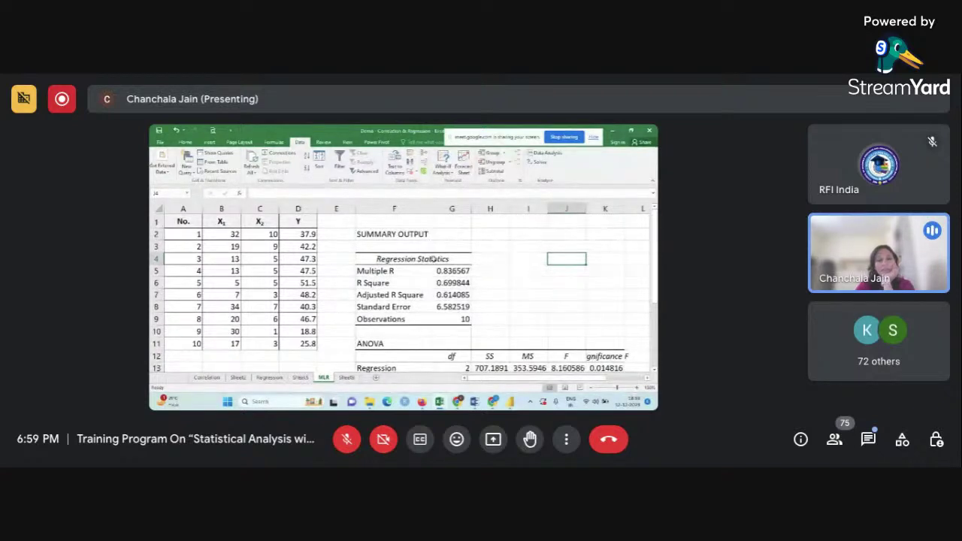
pyautogui.click(429, 272)
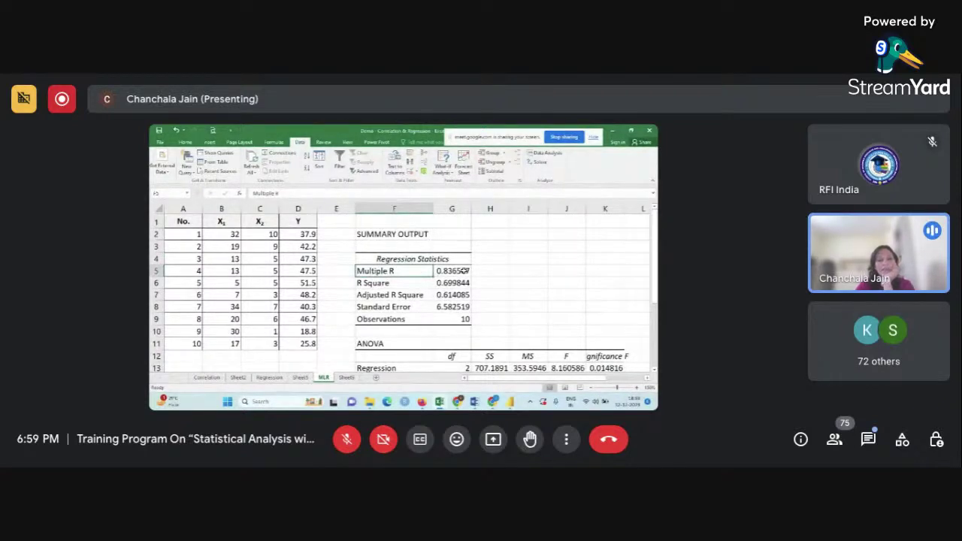
pyautogui.click(465, 270)
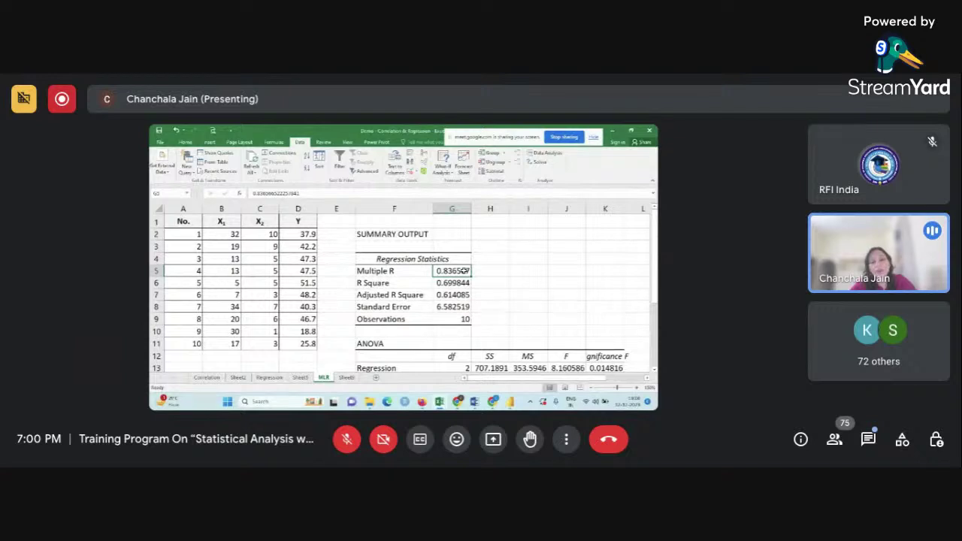
pyautogui.click(402, 282)
pyautogui.moveTo(402, 282); pyautogui.dragTo(449, 297)
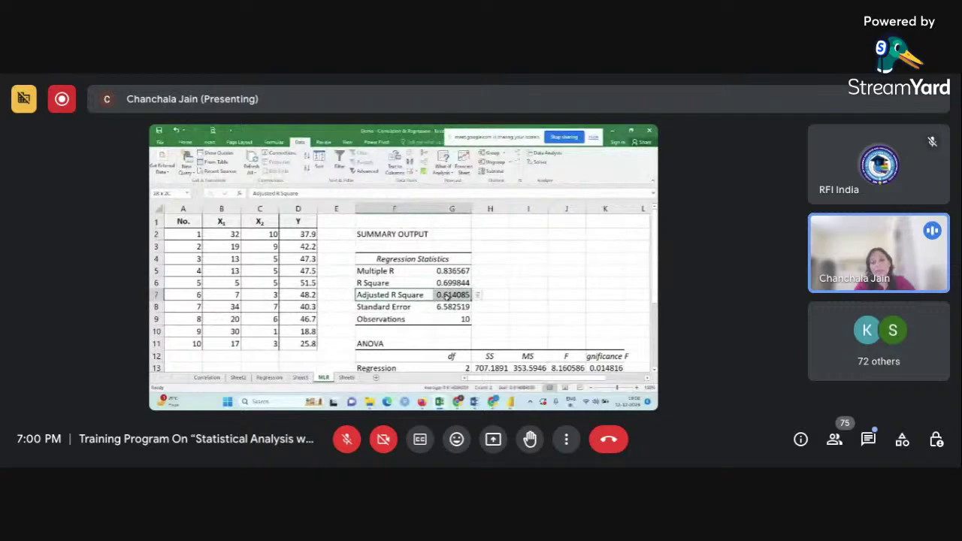
# Step: Enter the interpretation "61.4% of Y is explained by X1 & X2." in H7 beside Adjusted R Square
pyautogui.click(502, 298)
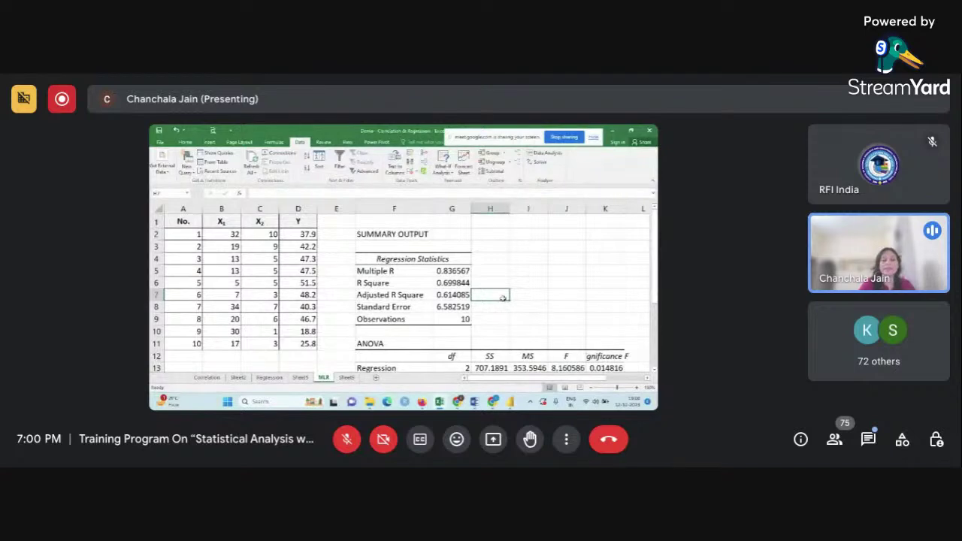
pyautogui.write('61')
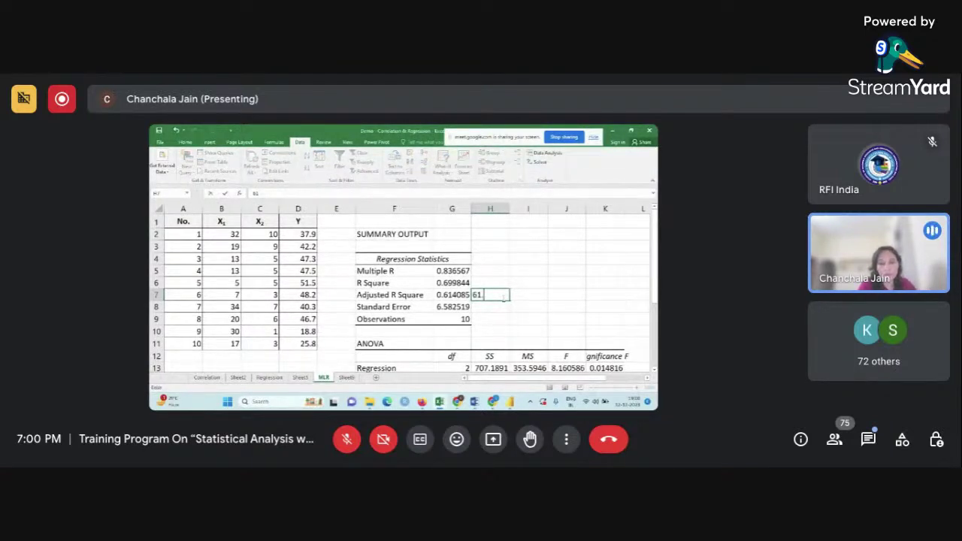
pyautogui.write('.4% of')
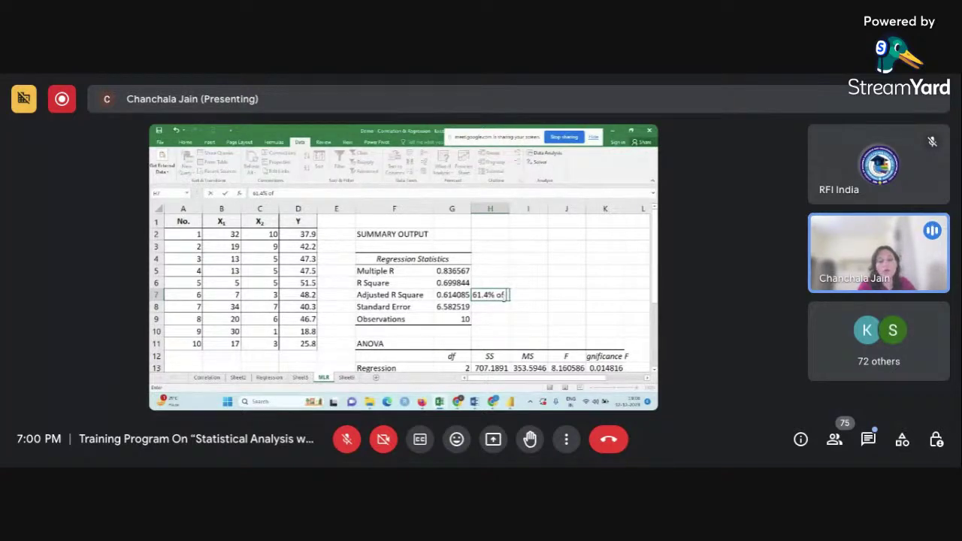
pyautogui.write(' Y ')
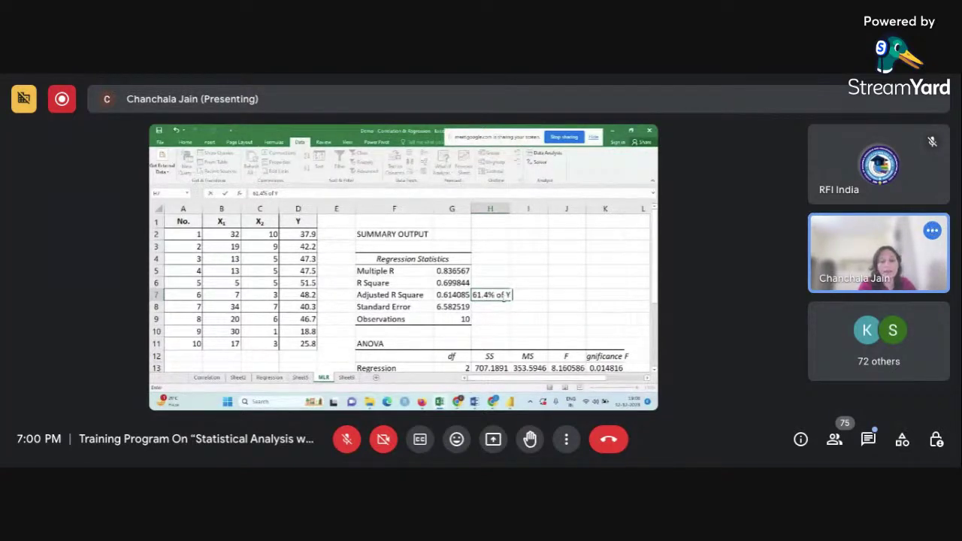
pyautogui.write('is explained by X1 &')
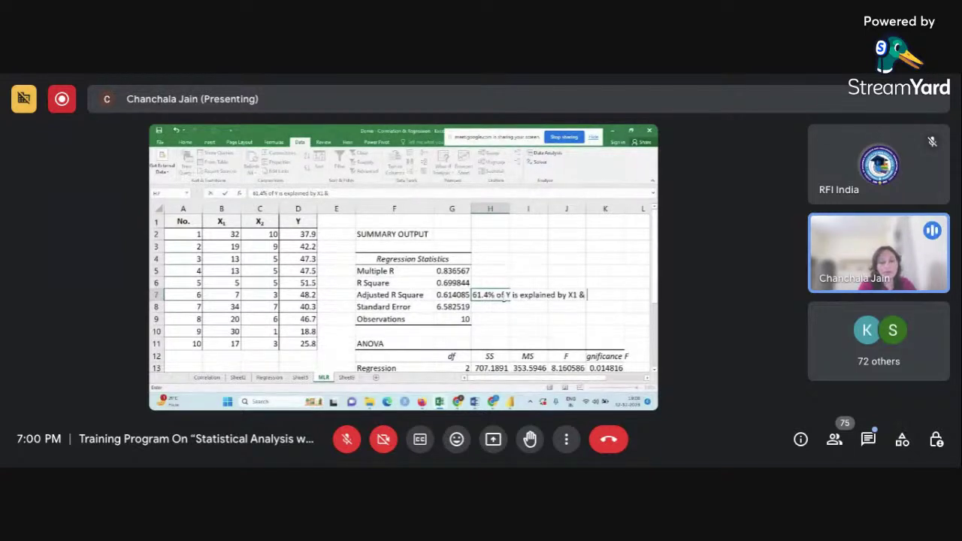
pyautogui.write('X2.')
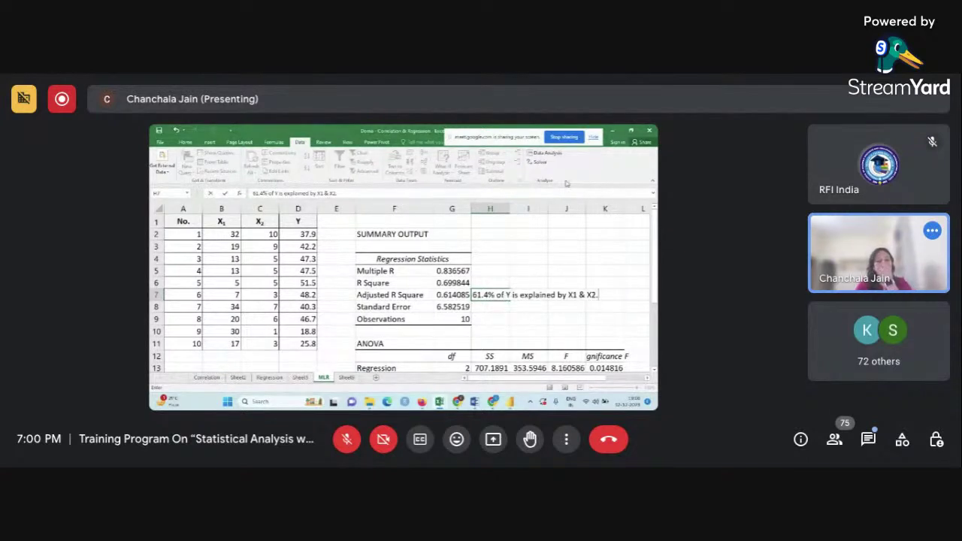
pyautogui.moveTo(472, 295); pyautogui.dragTo(510, 295)
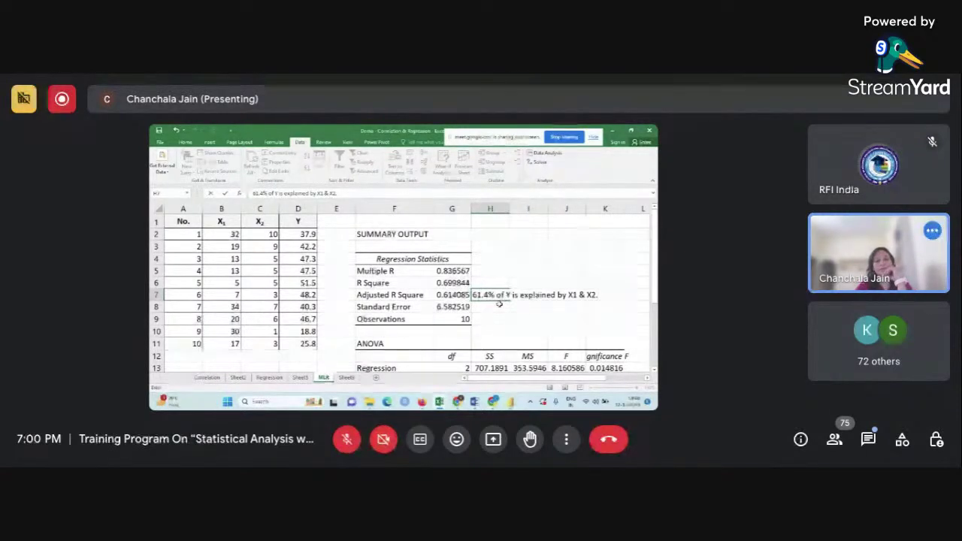
pyautogui.moveTo(464, 406)
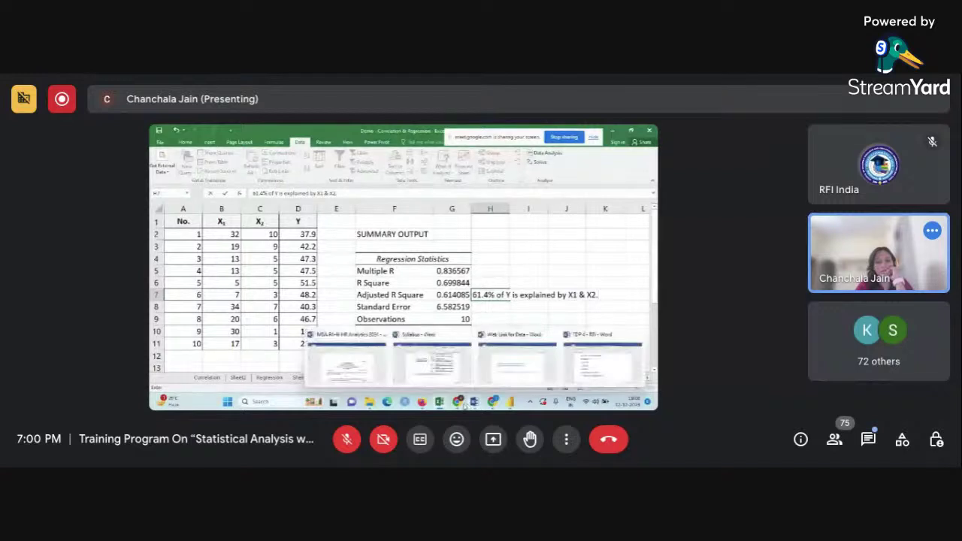
pyautogui.click(521, 260)
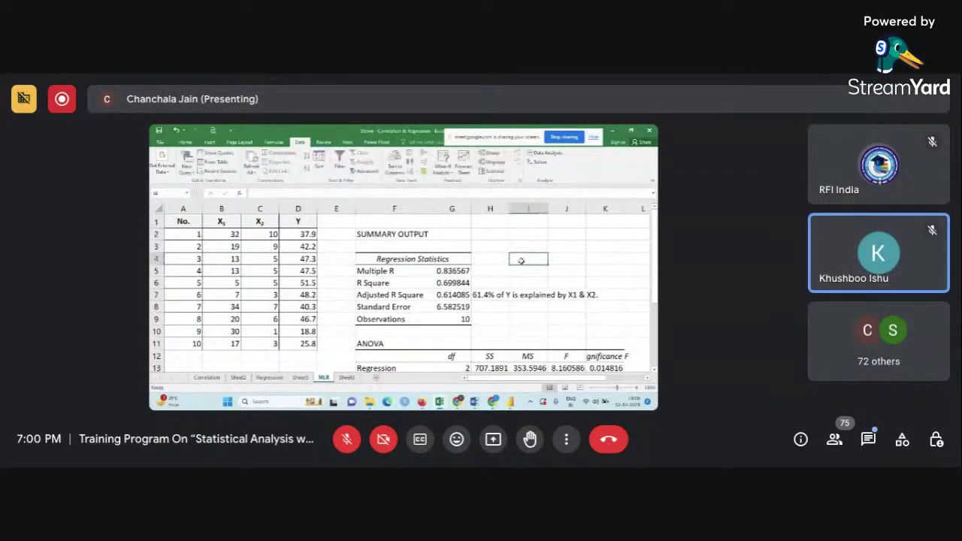
# Step: Enter the note "<.05" in L13 beside the ANOVA table's Significance F value
pyautogui.scroll(-2, 521, 260)
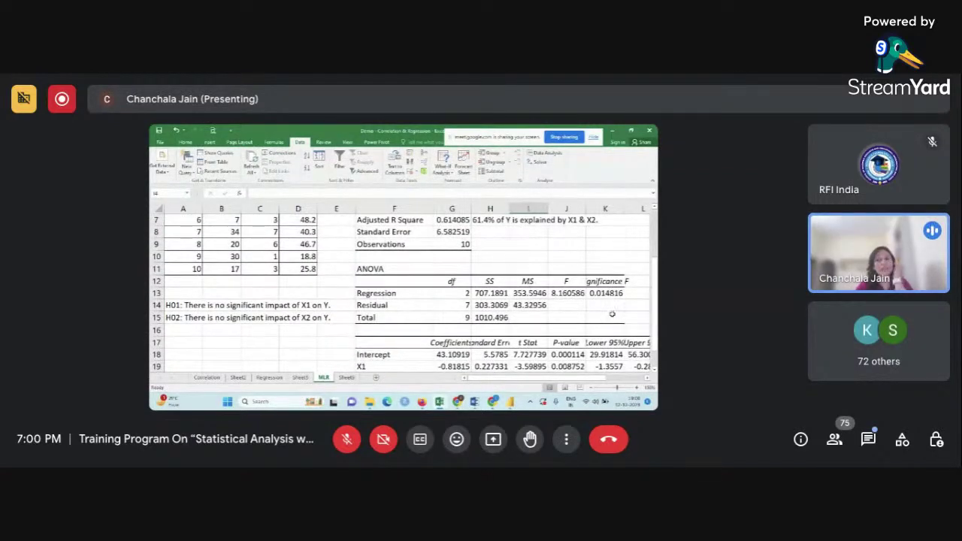
pyautogui.click(644, 293)
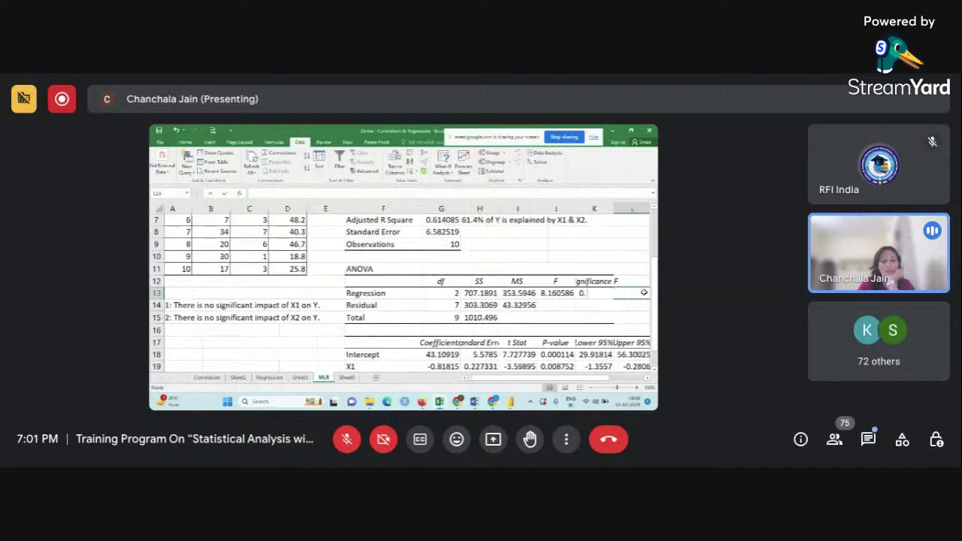
pyautogui.write('<.05')
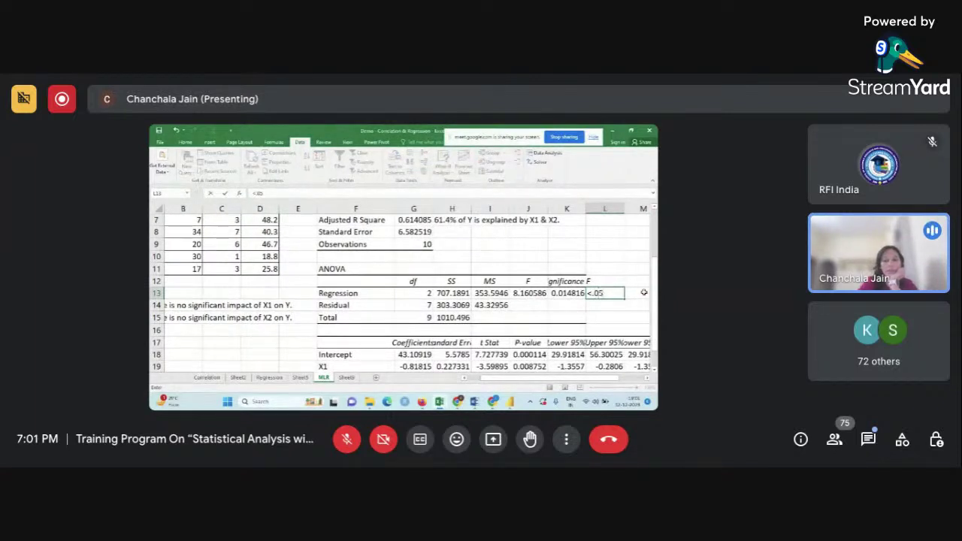
pyautogui.click(593, 314)
# Step: Examine the t Stat and P-value results for Intercept, X1 and X2 in the coefficients table
pyautogui.scroll(-2, 593, 314)
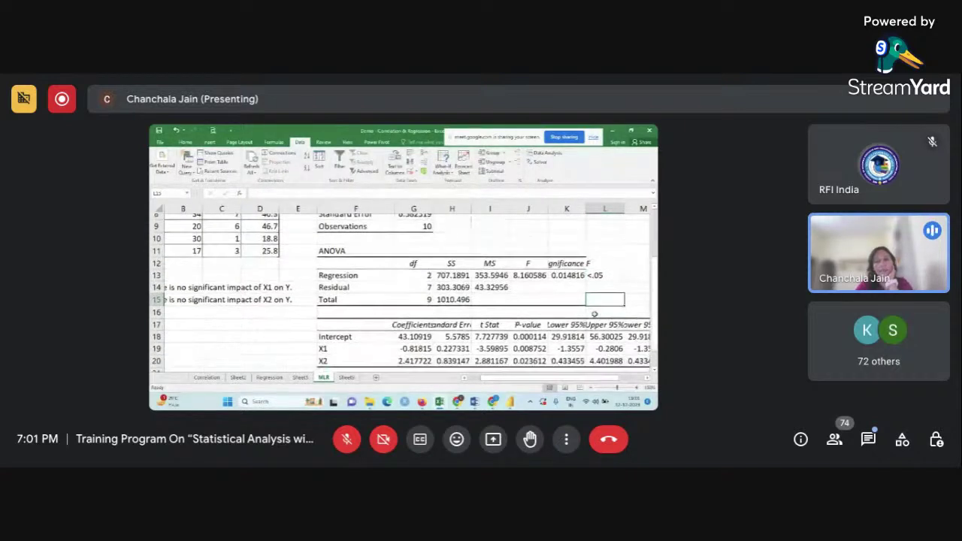
pyautogui.scroll(-2, 594, 314)
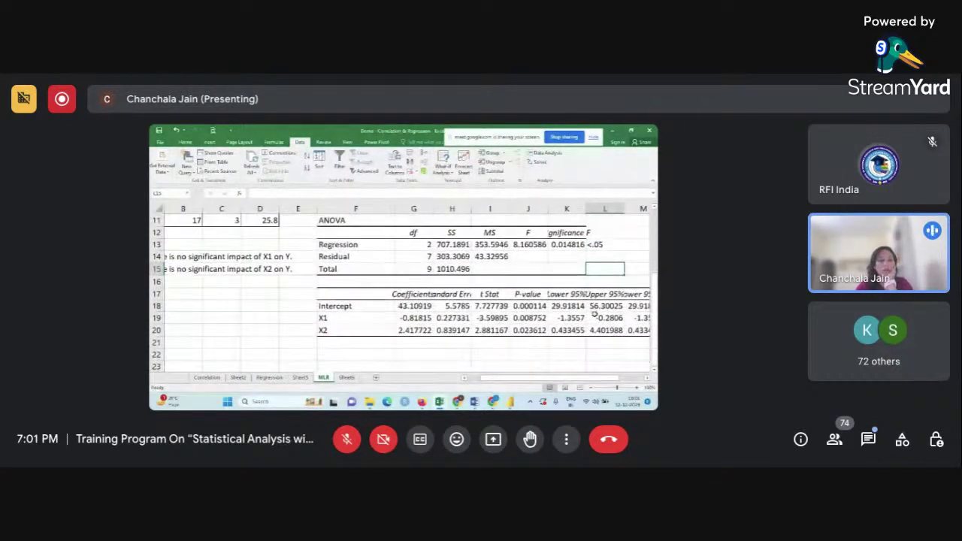
pyautogui.hscroll(1, 594, 315)
pyautogui.hscroll(-1, 593, 316)
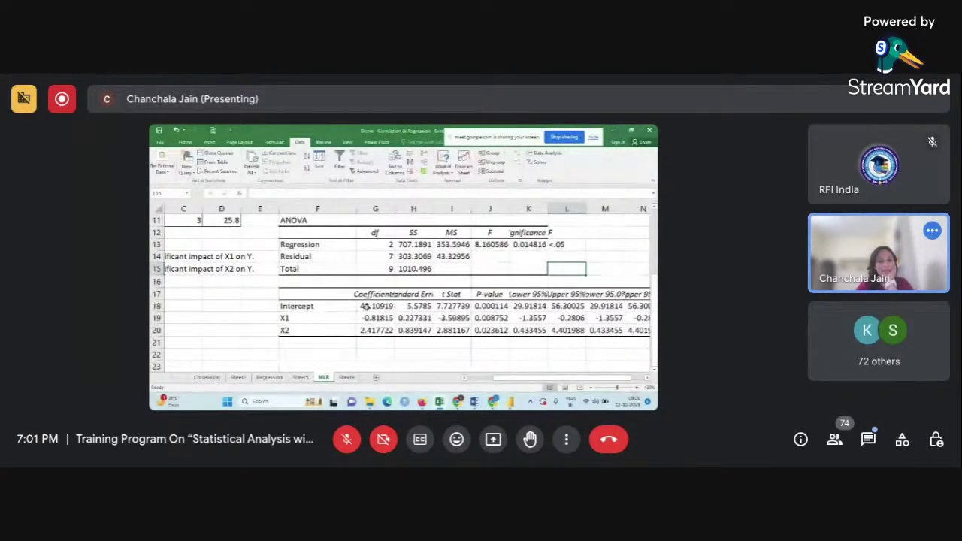
pyautogui.moveTo(451, 306); pyautogui.dragTo(493, 333)
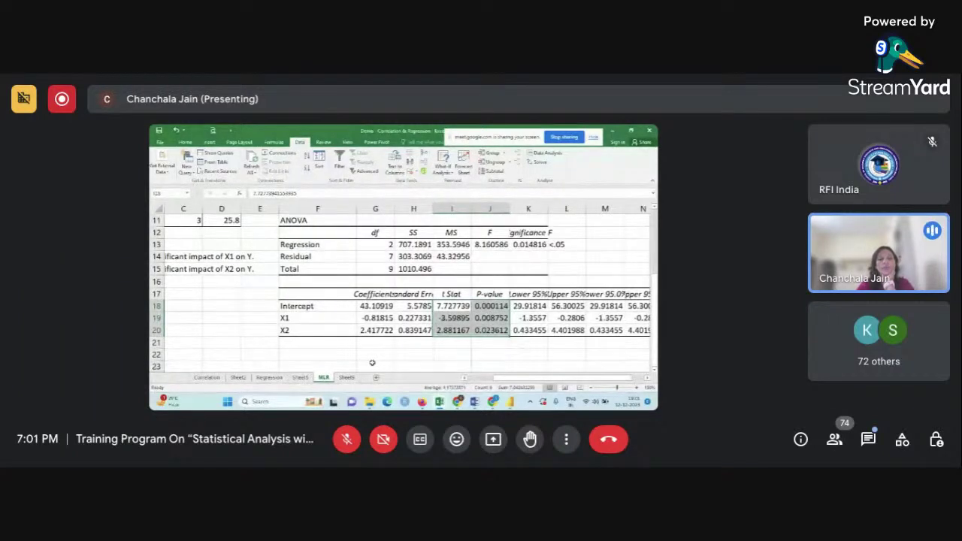
# Step: Enter the regression equation "Y = 43.109 - 0.818(X1) + 2.42(X2)" in F22 below the coefficients table
pyautogui.click(342, 358)
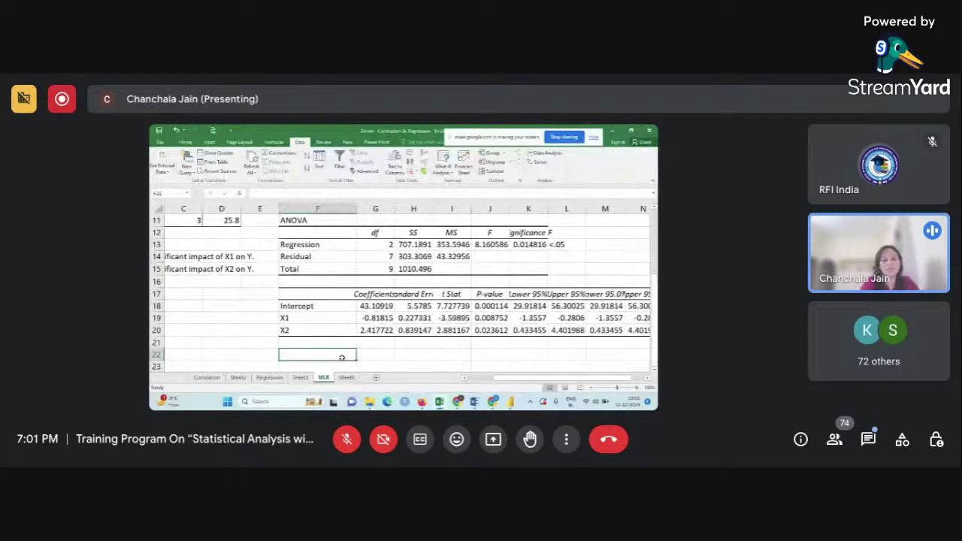
pyautogui.write('Y = 43')
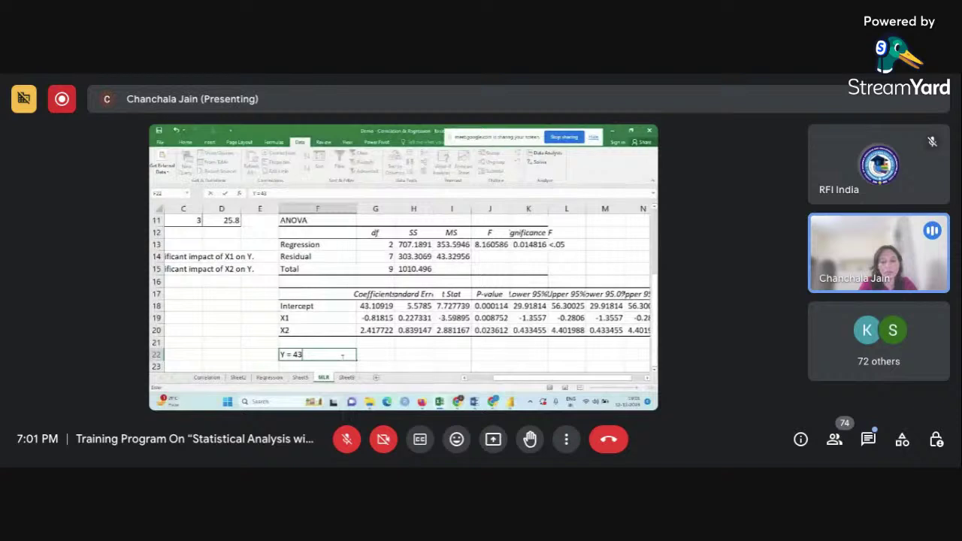
pyautogui.write('.109 - 0')
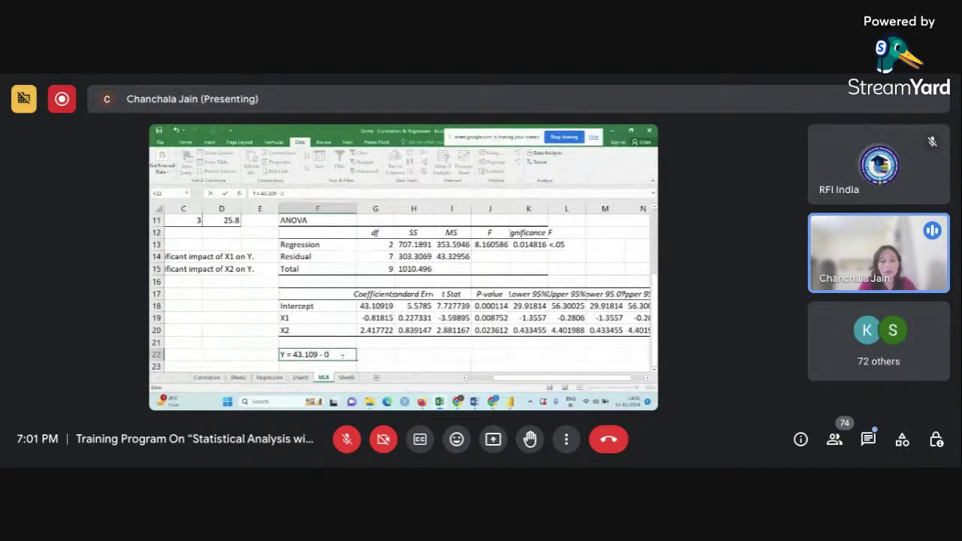
pyautogui.write('.818(X1)')
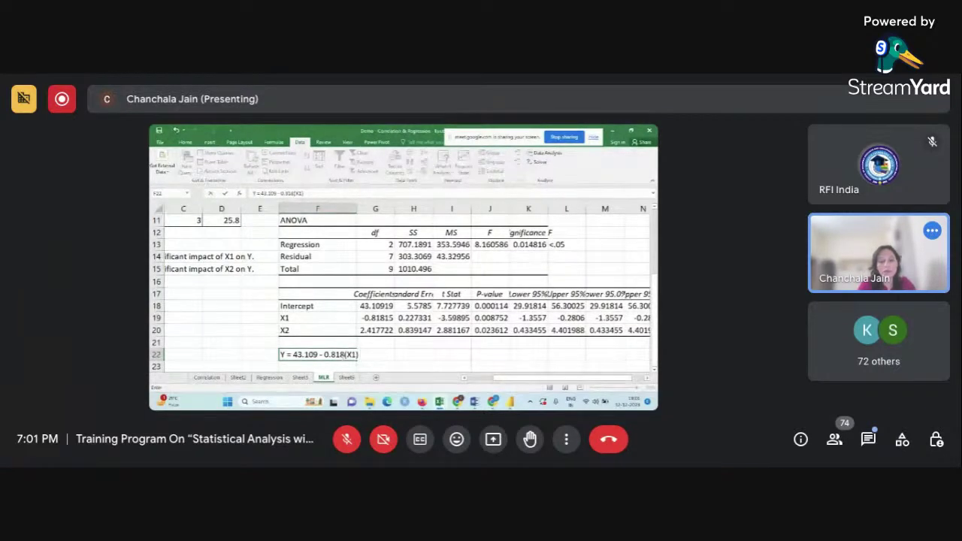
pyautogui.write(' + 2.42')
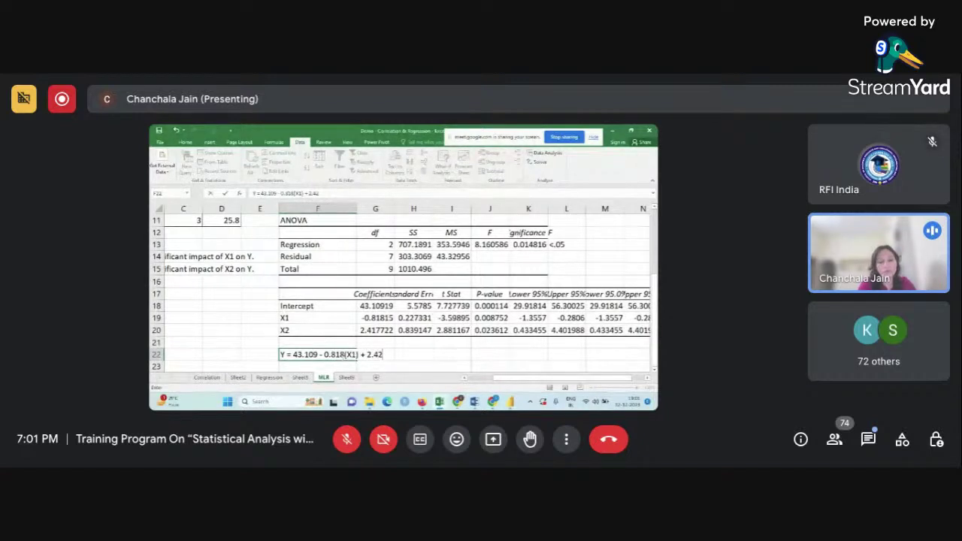
pyautogui.write('(X2)')
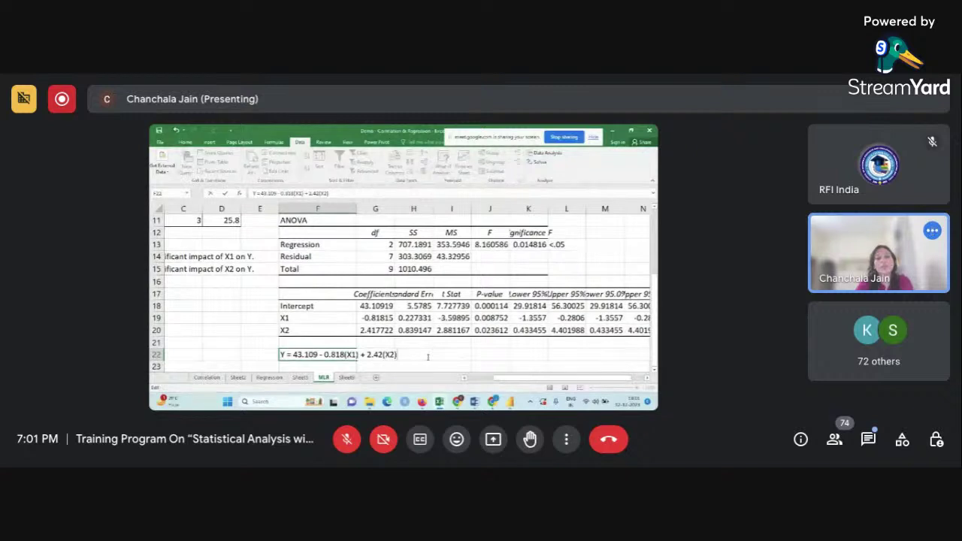
pyautogui.click(262, 345)
pyautogui.scroll(-1, 262, 348)
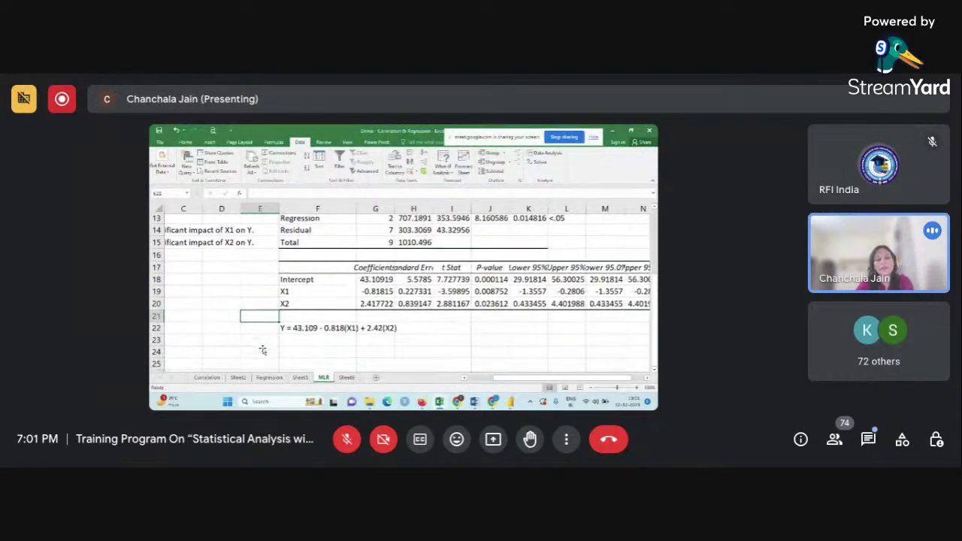
# Step: Review hypotheses H01 and H02 against the coefficients table, the ANOVA and the summary statistics
pyautogui.moveTo(456, 405)
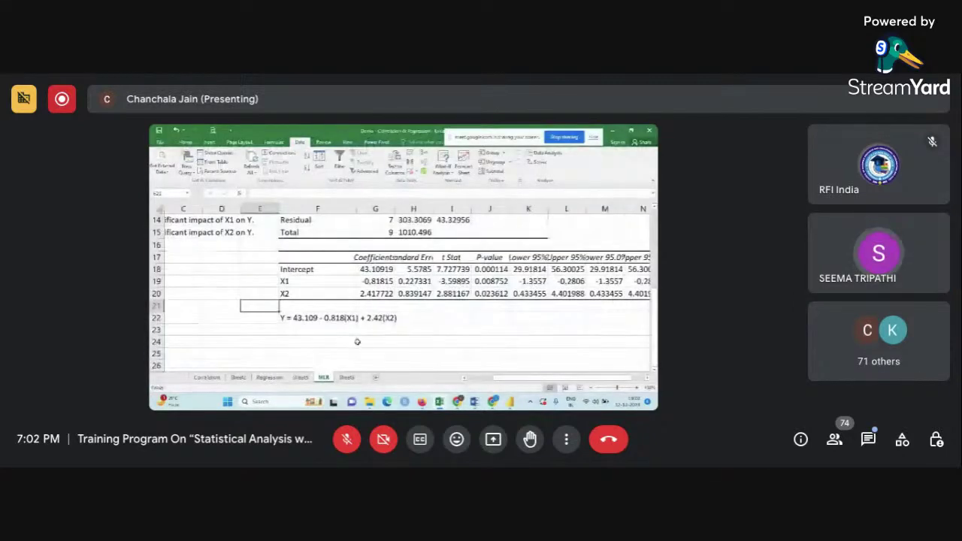
pyautogui.click(366, 342)
pyautogui.hscroll(-2, 358, 342)
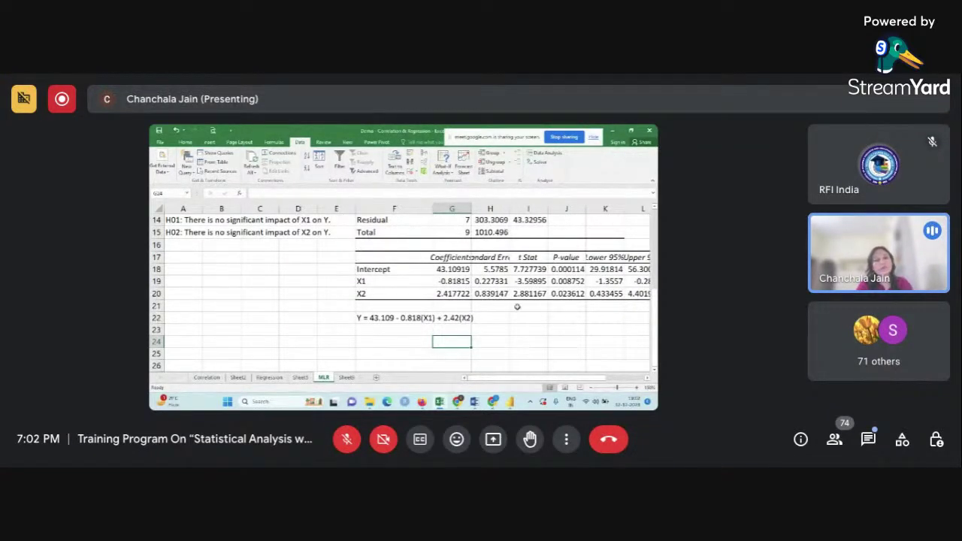
pyautogui.scroll(4, 314, 290)
pyautogui.scroll(-2, 314, 290)
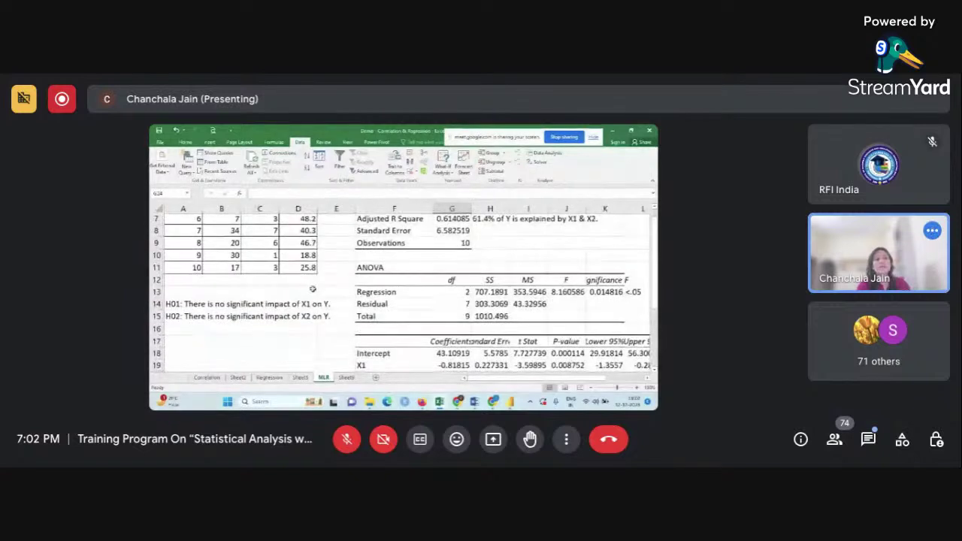
pyautogui.scroll(-2, 370, 300)
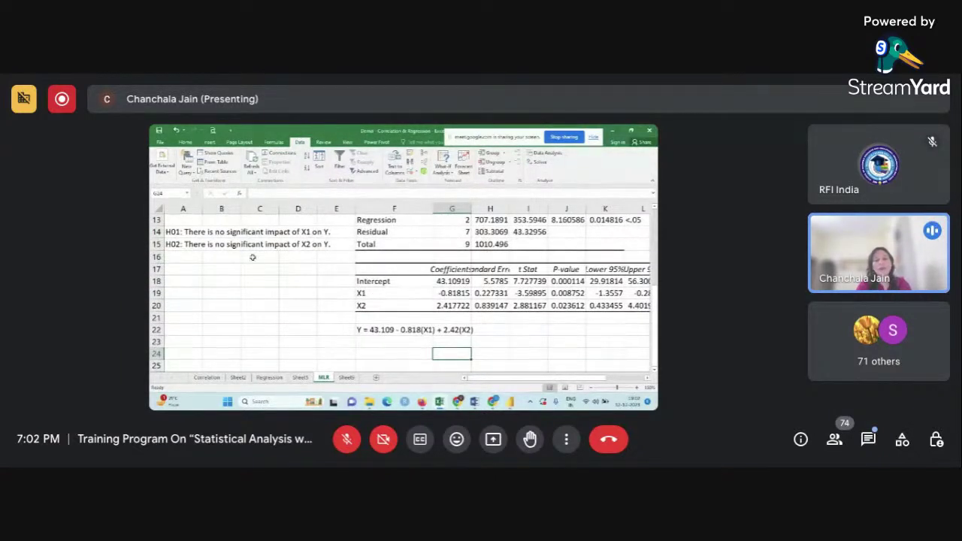
pyautogui.moveTo(172, 231); pyautogui.dragTo(341, 247)
pyautogui.click(328, 305)
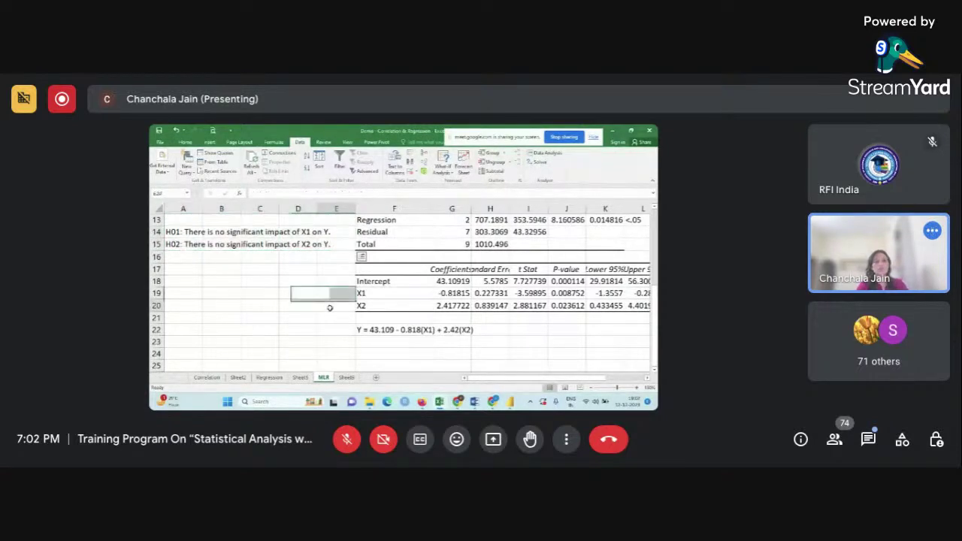
pyautogui.scroll(2, 328, 307)
pyautogui.scroll(1, 329, 307)
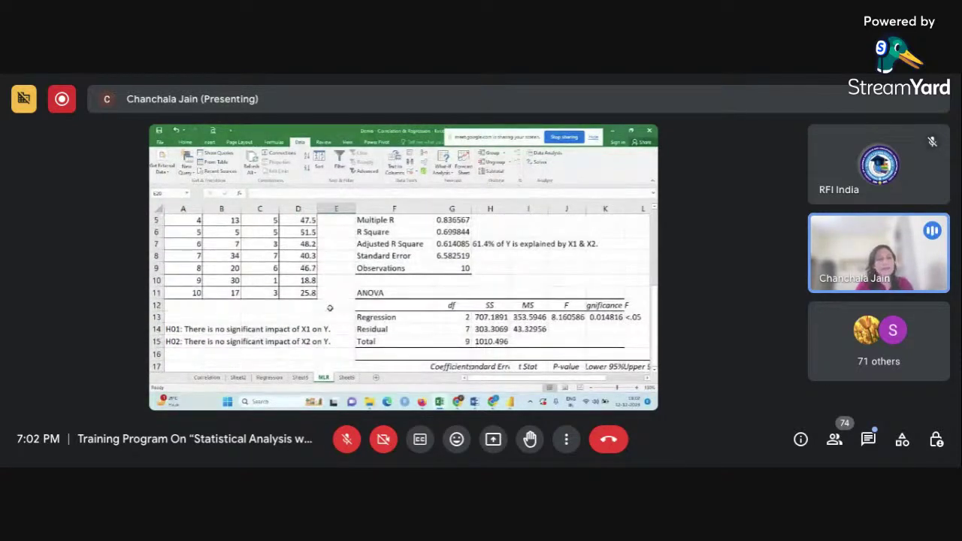
pyautogui.scroll(1, 329, 308)
pyautogui.scroll(-1, 329, 308)
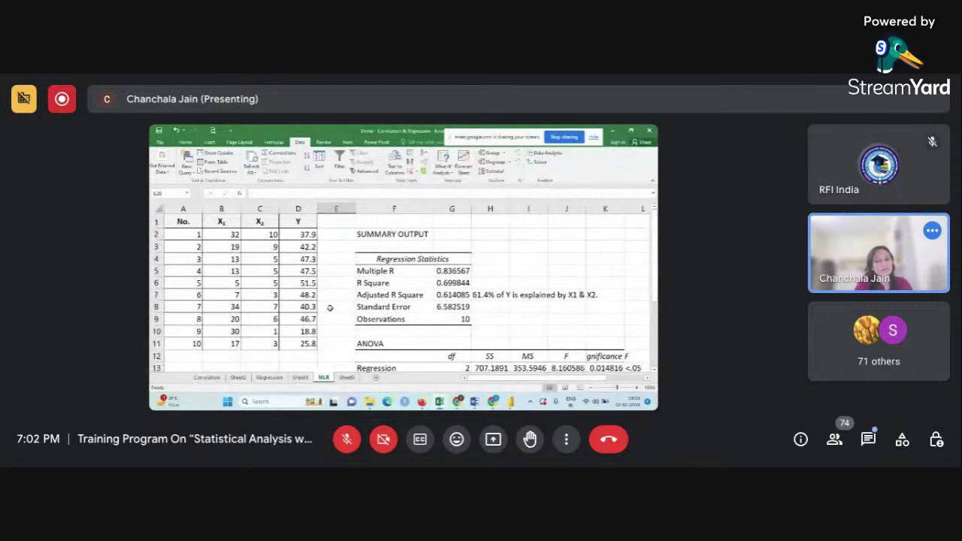